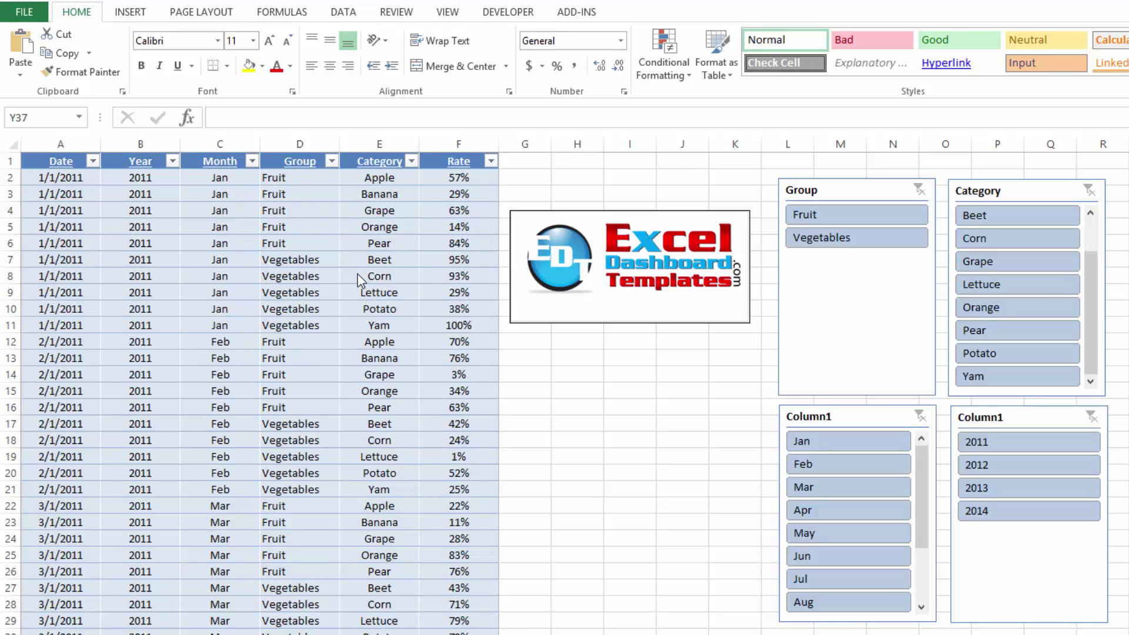
Select blocks of table cells, ending with the Group and Category cells in rows 6–7.
{"action": "left_click", "coordinate": [308, 272]}
{"action": "left_click_drag", "start_coordinate": [82, 194], "coordinate": [391, 420]}
{"action": "left_click", "coordinate": [540, 402]}
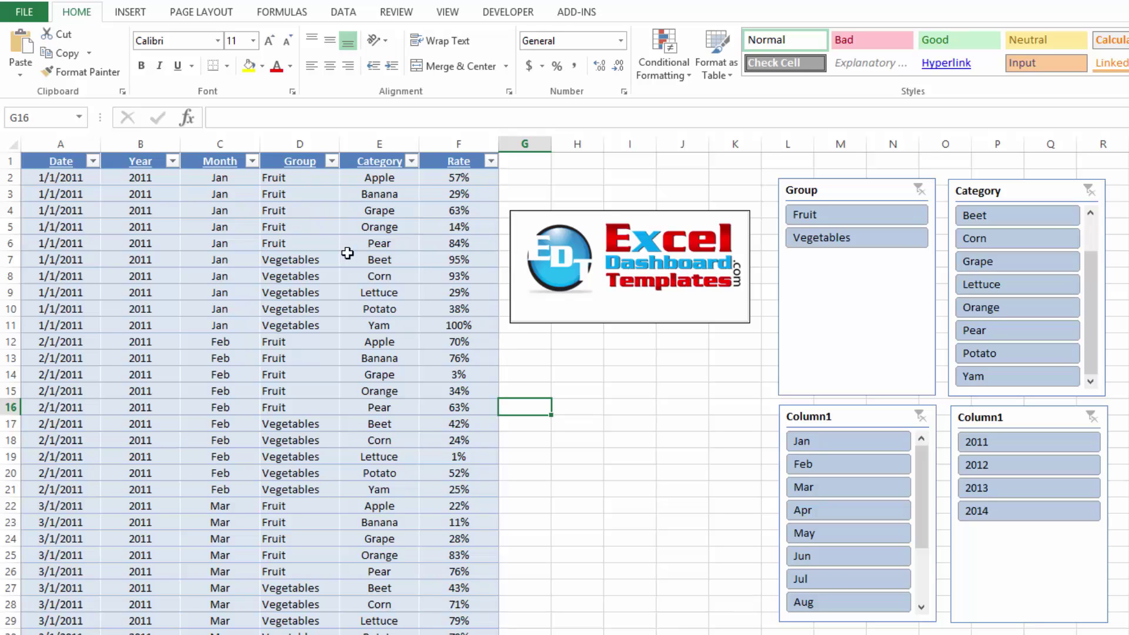
{"action": "left_click_drag", "start_coordinate": [275, 246], "coordinate": [381, 262]}
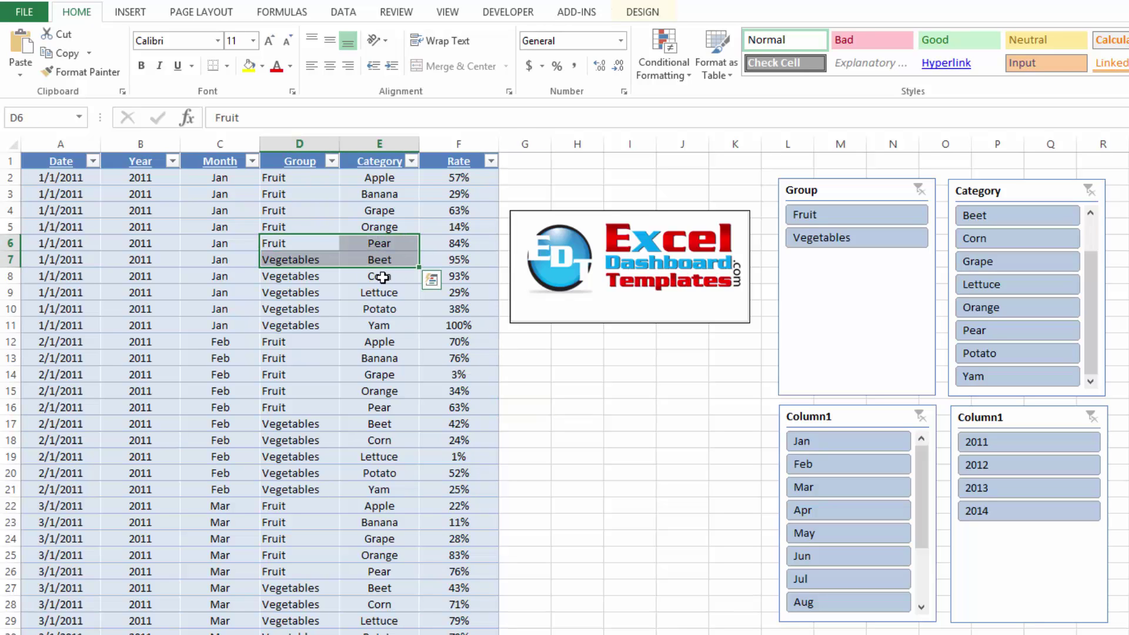
Select the Group, Category, Year and Month slicers in turn to show each is separate, then deselect.
{"action": "left_click", "coordinate": [844, 189]}
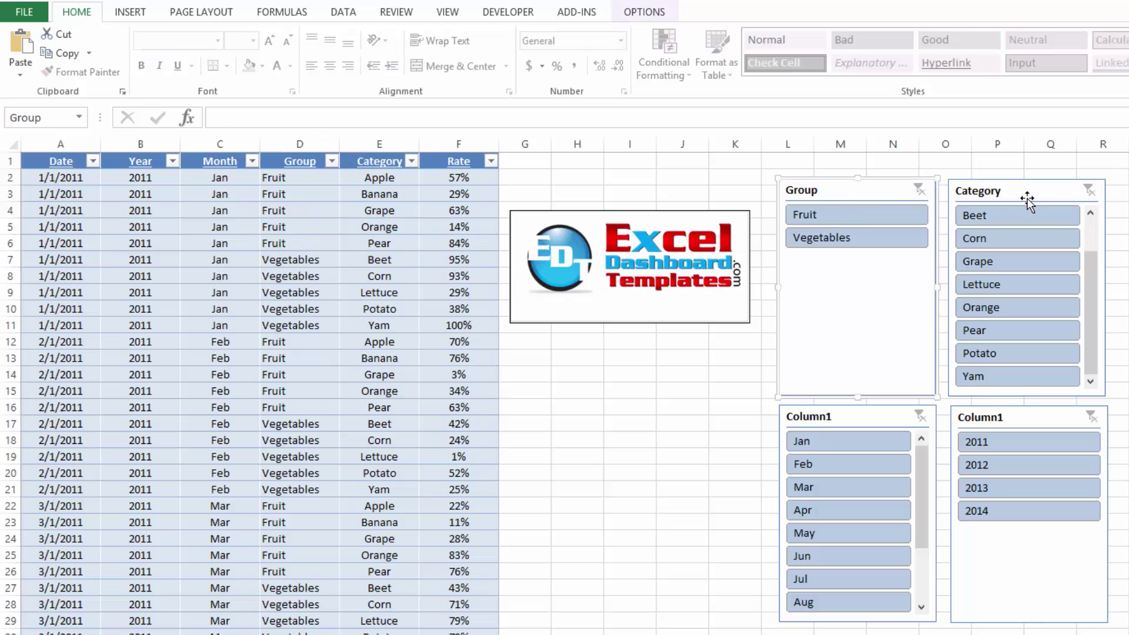
{"action": "left_click", "coordinate": [1027, 199]}
{"action": "left_click", "coordinate": [1004, 422]}
{"action": "left_click", "coordinate": [860, 415]}
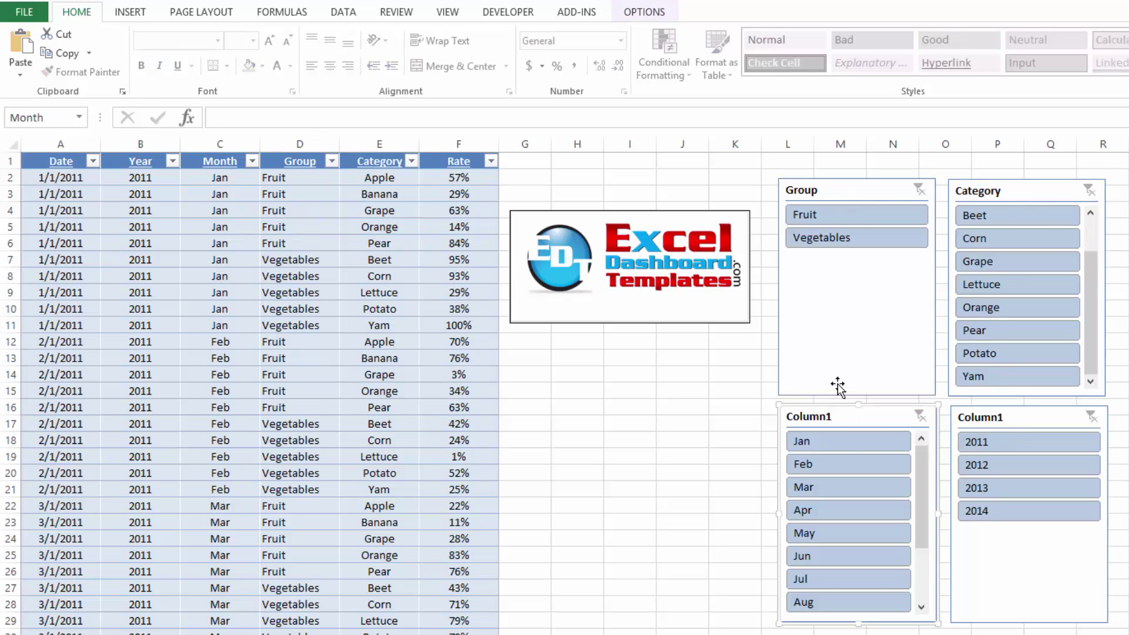
{"action": "left_click", "coordinate": [663, 392]}
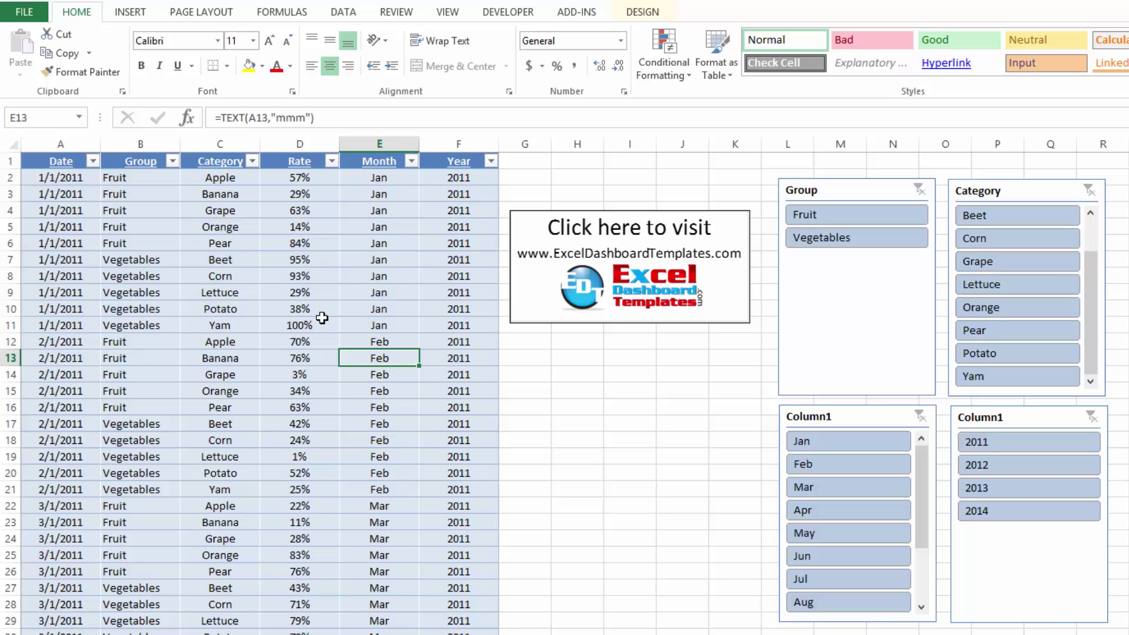
{"action": "left_click", "coordinate": [315, 283]}
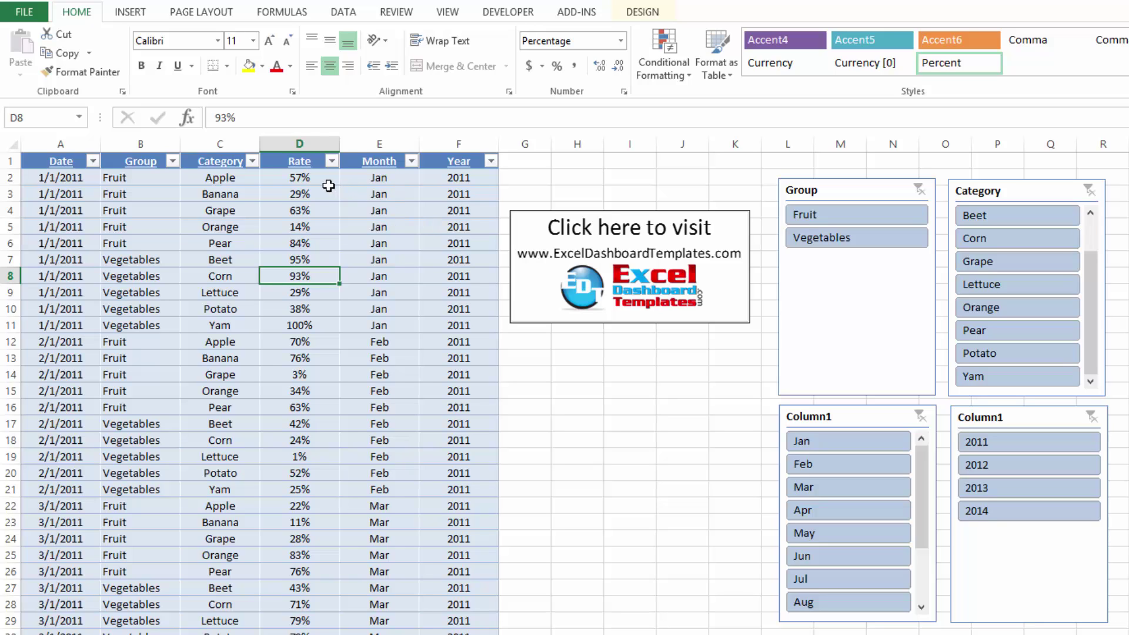
{"action": "left_click_drag", "start_coordinate": [287, 164], "coordinate": [287, 340]}
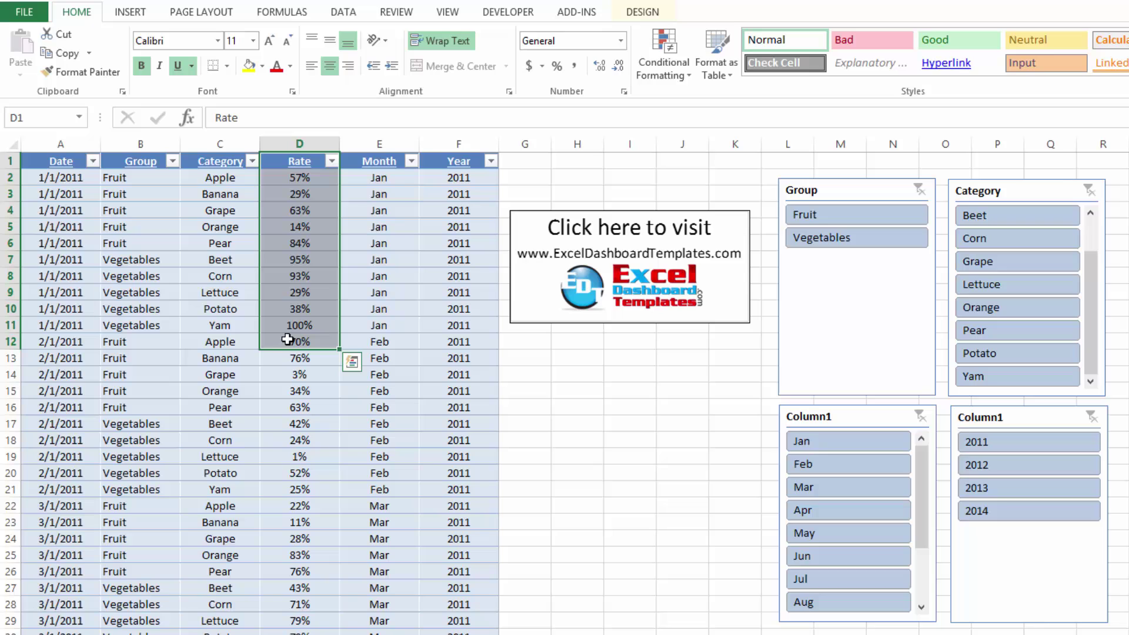
{"action": "left_click_drag", "start_coordinate": [379, 165], "coordinate": [379, 259]}
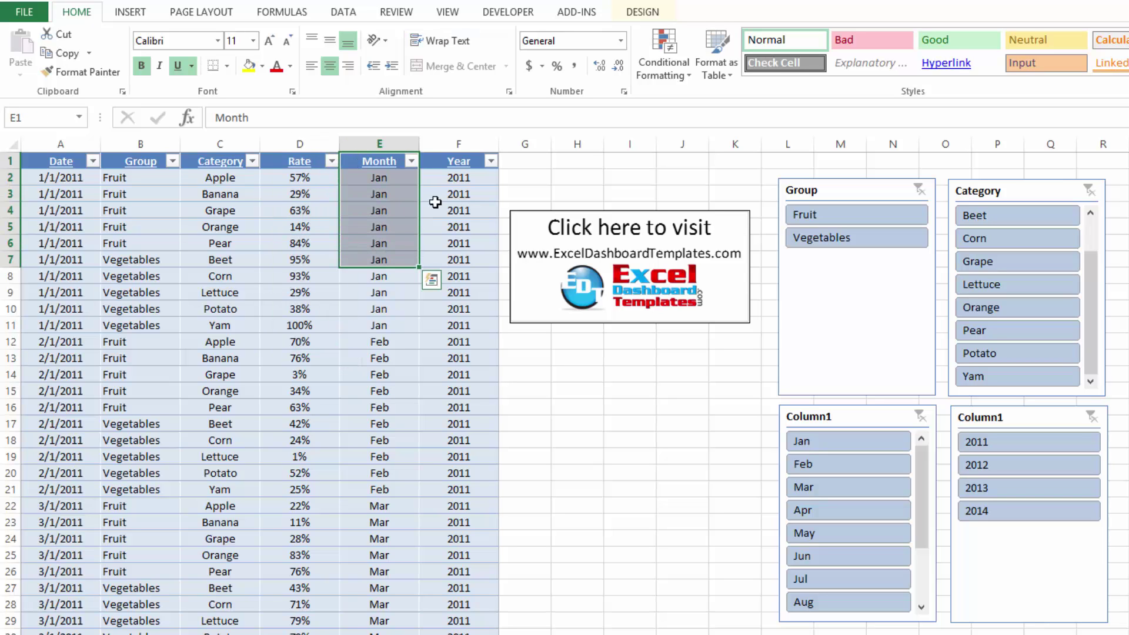
{"action": "left_click", "coordinate": [453, 155]}
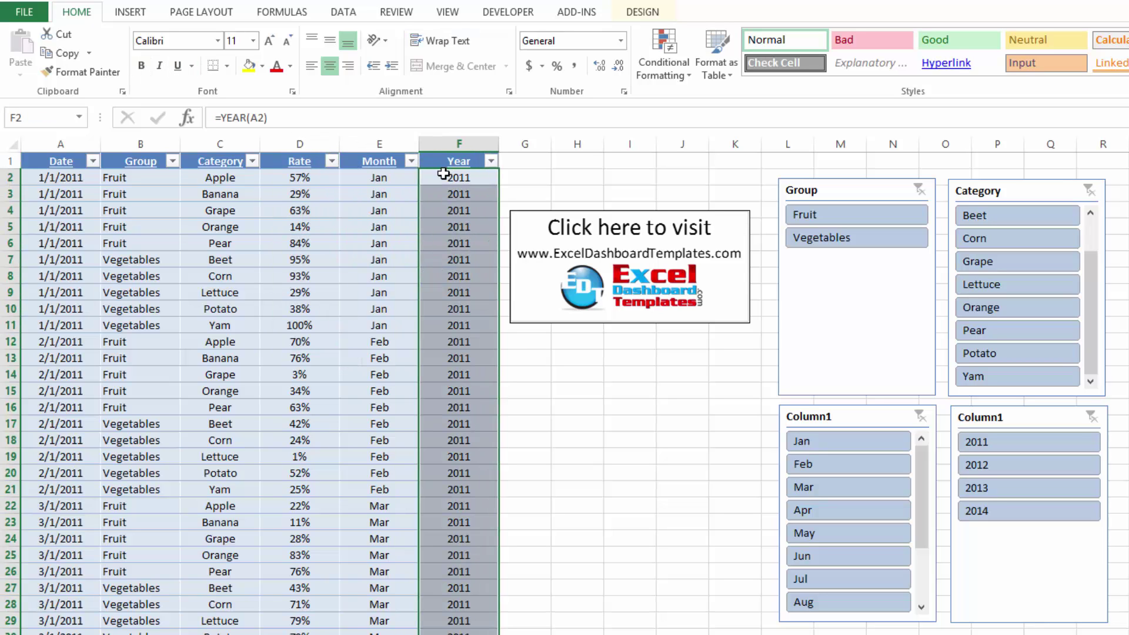
{"action": "left_click", "coordinate": [134, 175]}
{"action": "left_click_drag", "start_coordinate": [299, 177], "coordinate": [300, 358]}
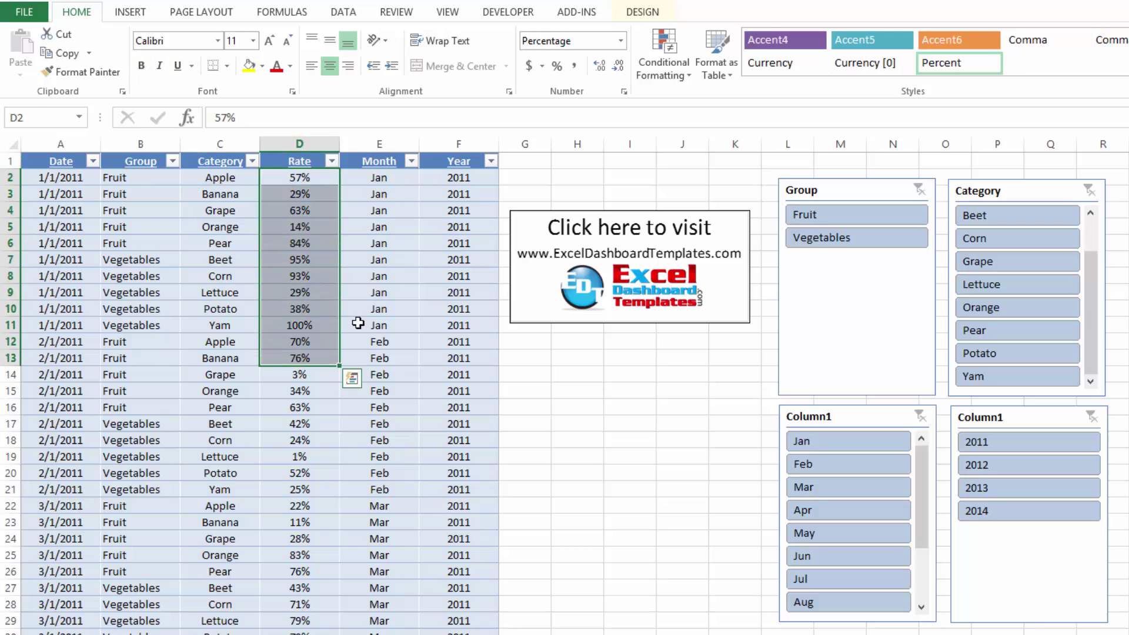
{"action": "left_click", "coordinate": [360, 308]}
{"action": "left_click_drag", "start_coordinate": [134, 164], "coordinate": [465, 391]}
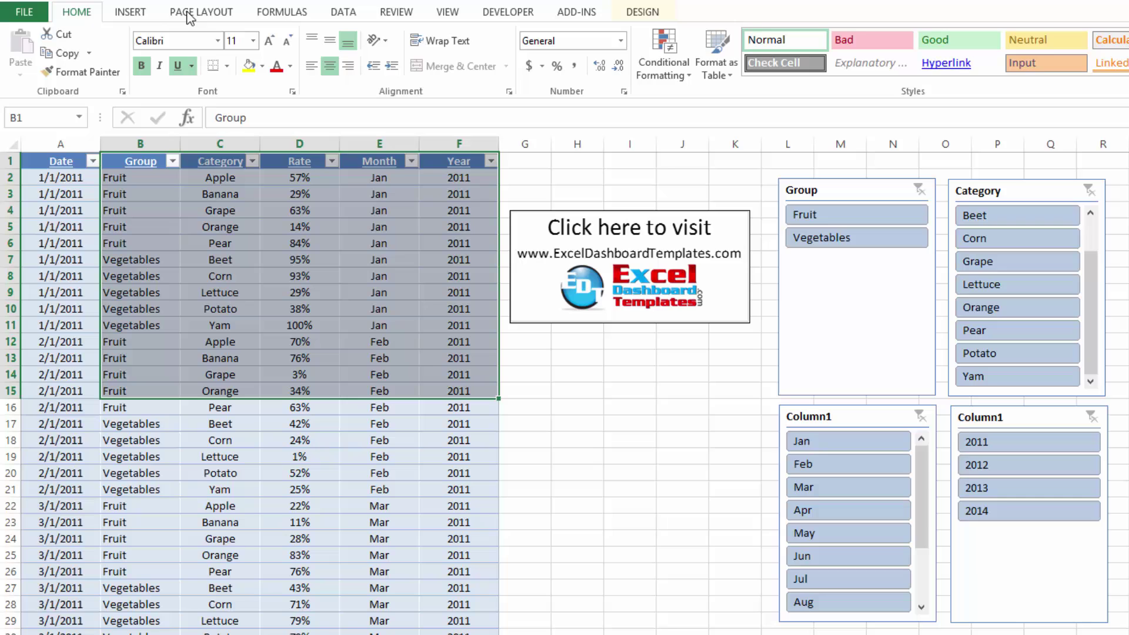
Insert a 2-D clustered column chart from the table.
{"action": "left_click", "coordinate": [131, 13]}
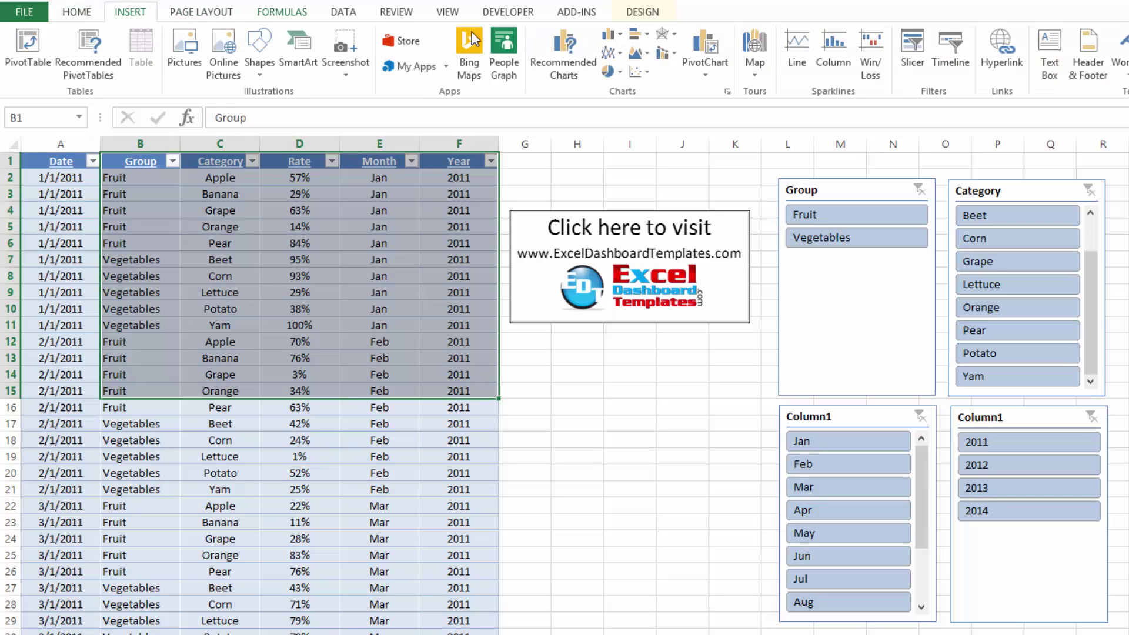
{"action": "left_click", "coordinate": [610, 35]}
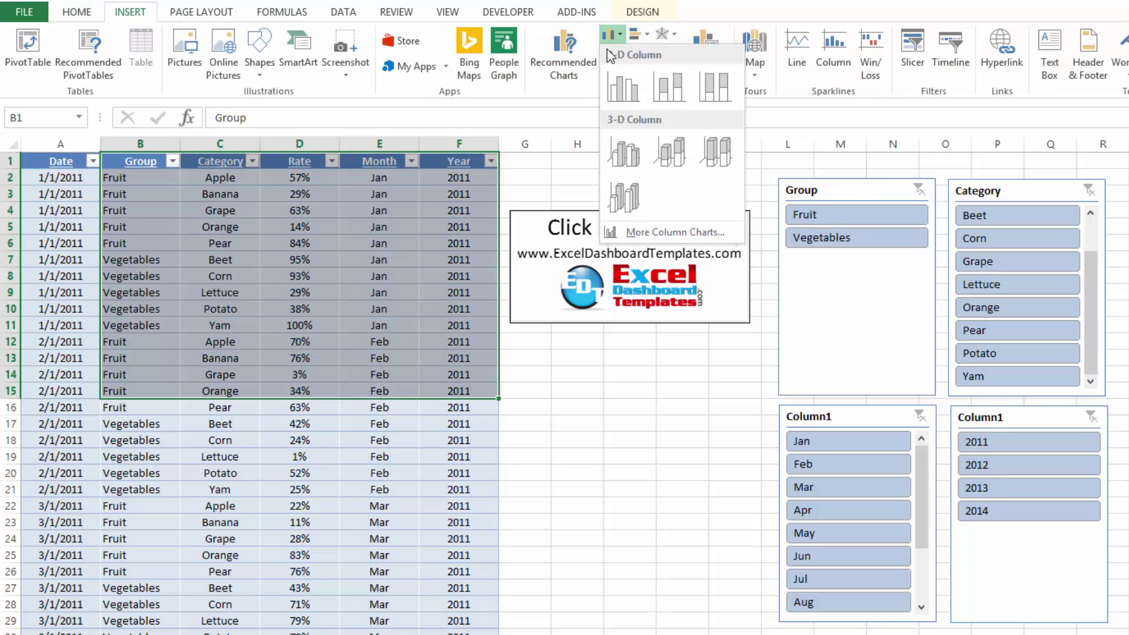
{"action": "left_click", "coordinate": [623, 87]}
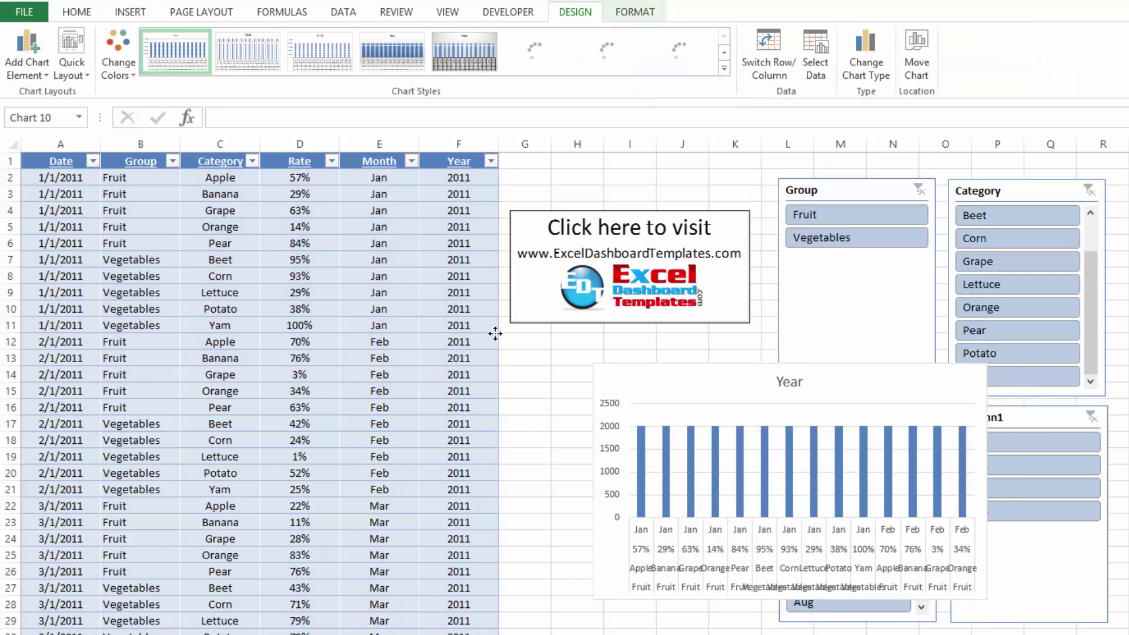
Move the chart up and left, widen it to column B, and select its series.
{"action": "left_click_drag", "start_coordinate": [495, 333], "coordinate": [480, 328]}
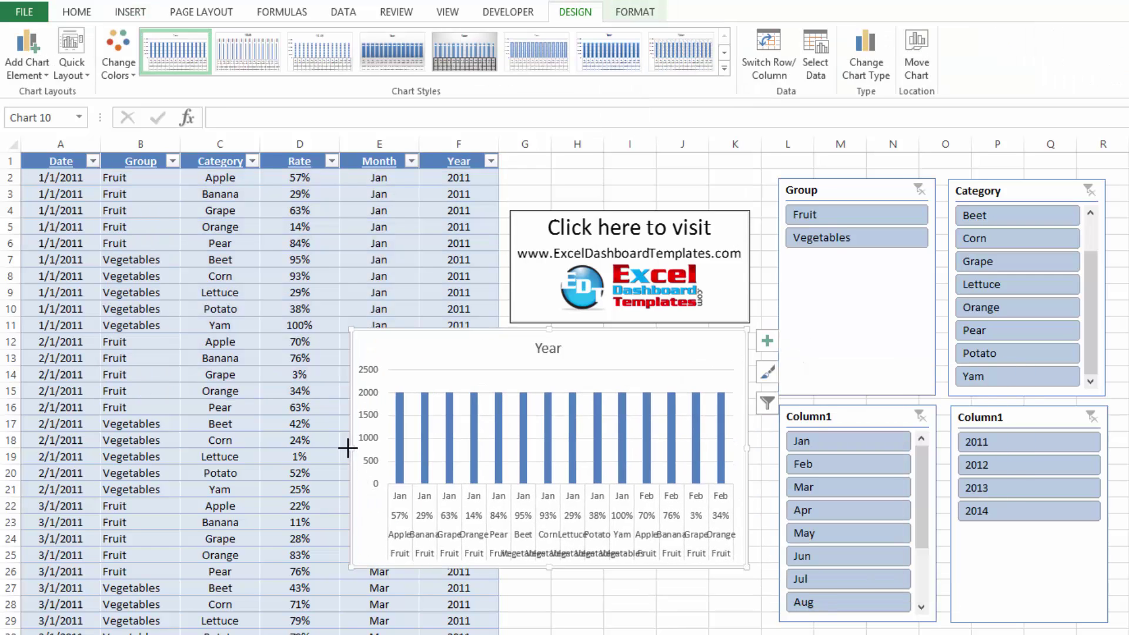
{"action": "left_click_drag", "start_coordinate": [347, 448], "coordinate": [100, 442]}
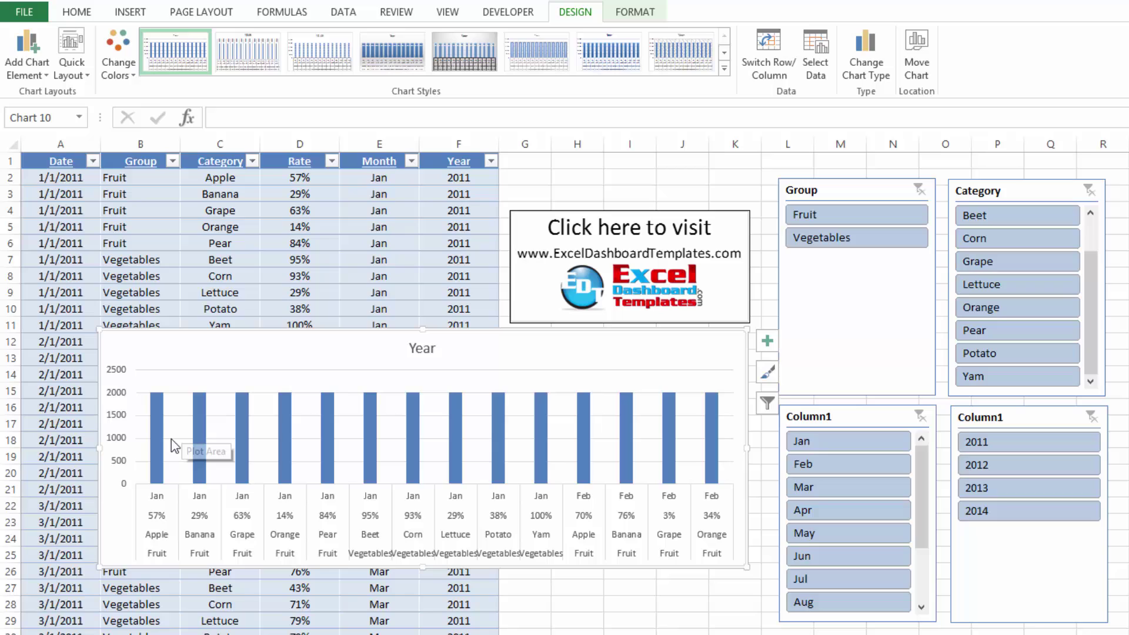
{"action": "left_click", "coordinate": [156, 419]}
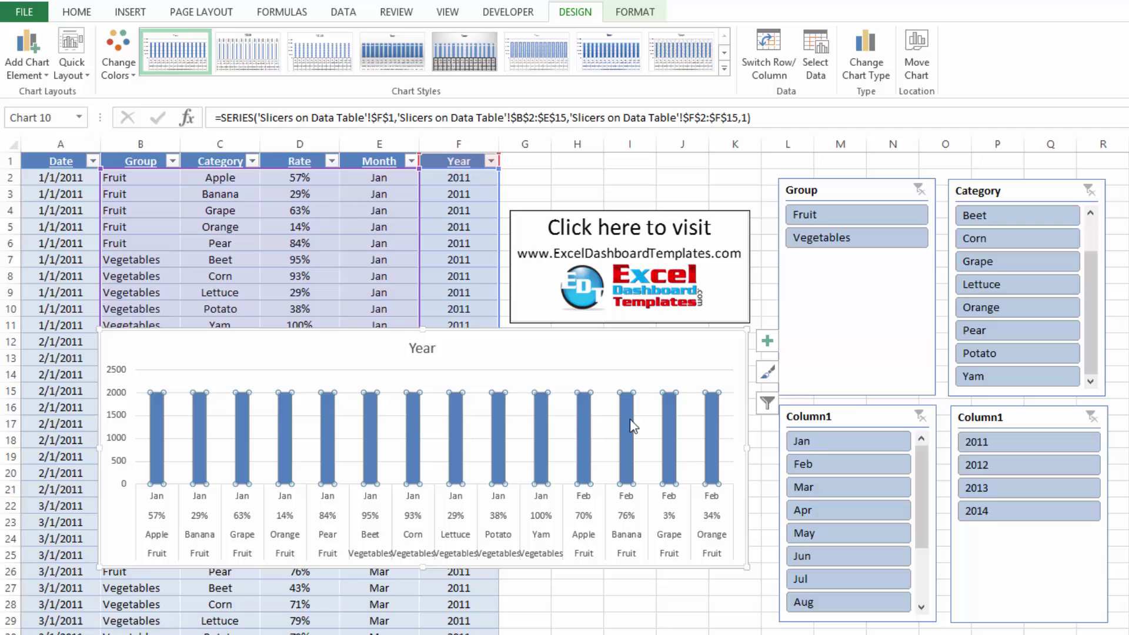
{"action": "left_click", "coordinate": [632, 349]}
Delete the column chart and filter the table to Vegetables and 2011 with the slicers.
{"action": "key", "text": "Delete"}
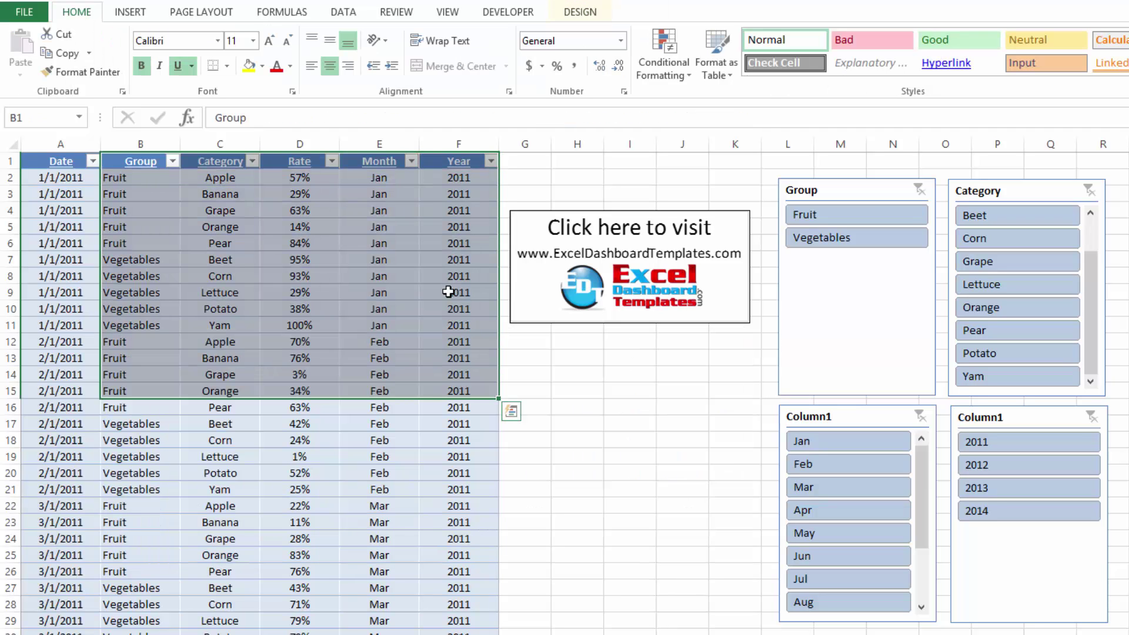
{"action": "left_click", "coordinate": [447, 292]}
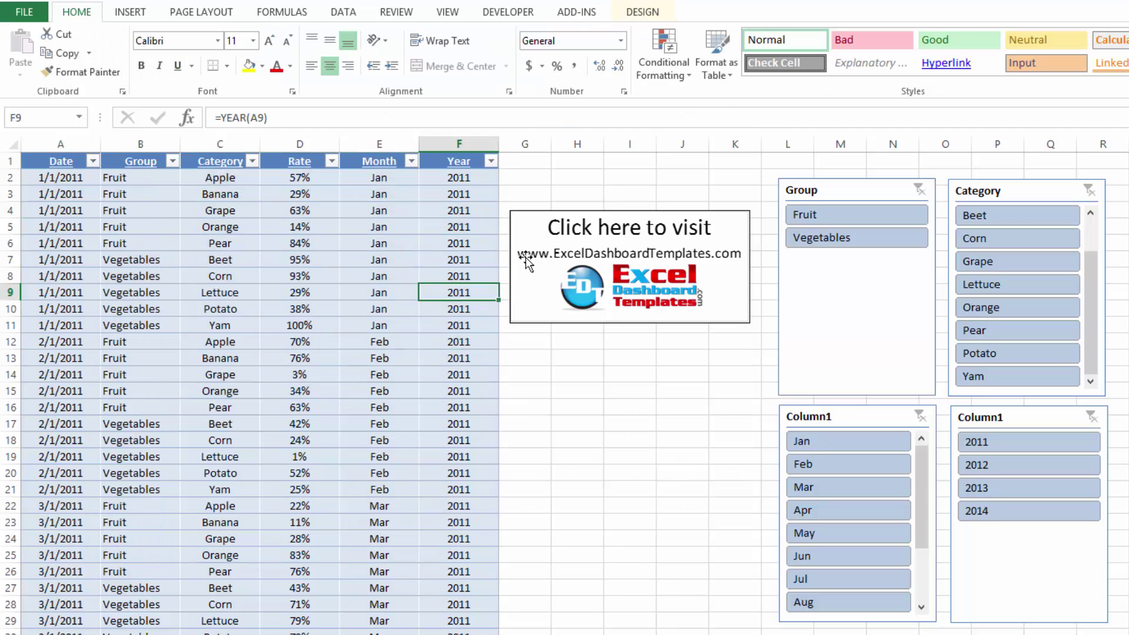
{"action": "left_click", "coordinate": [852, 236]}
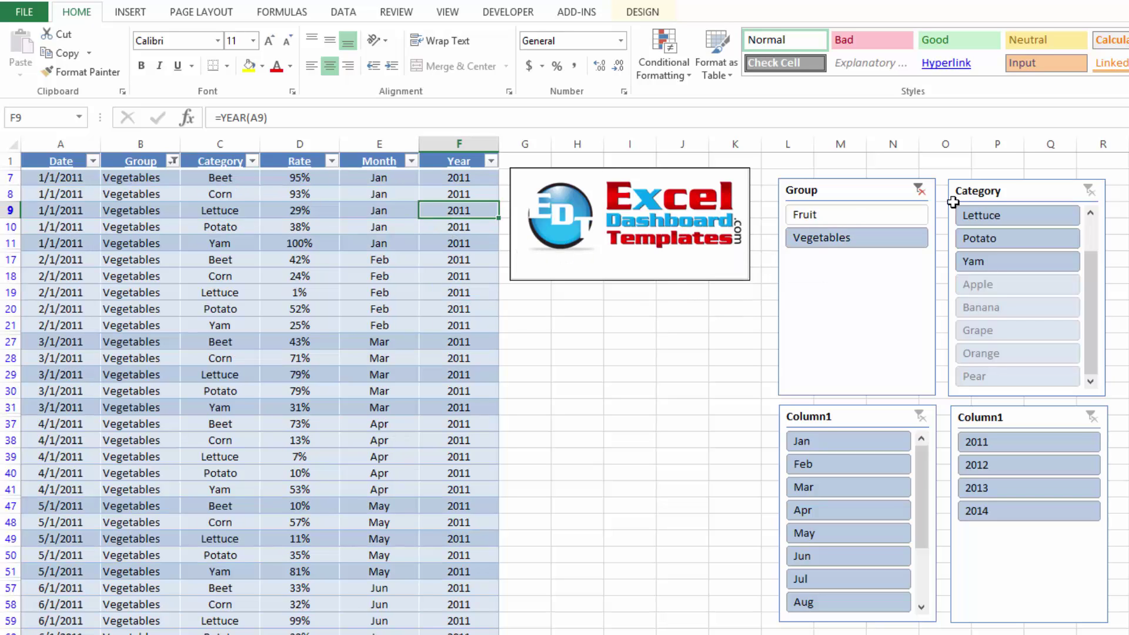
{"action": "left_click", "coordinate": [976, 442]}
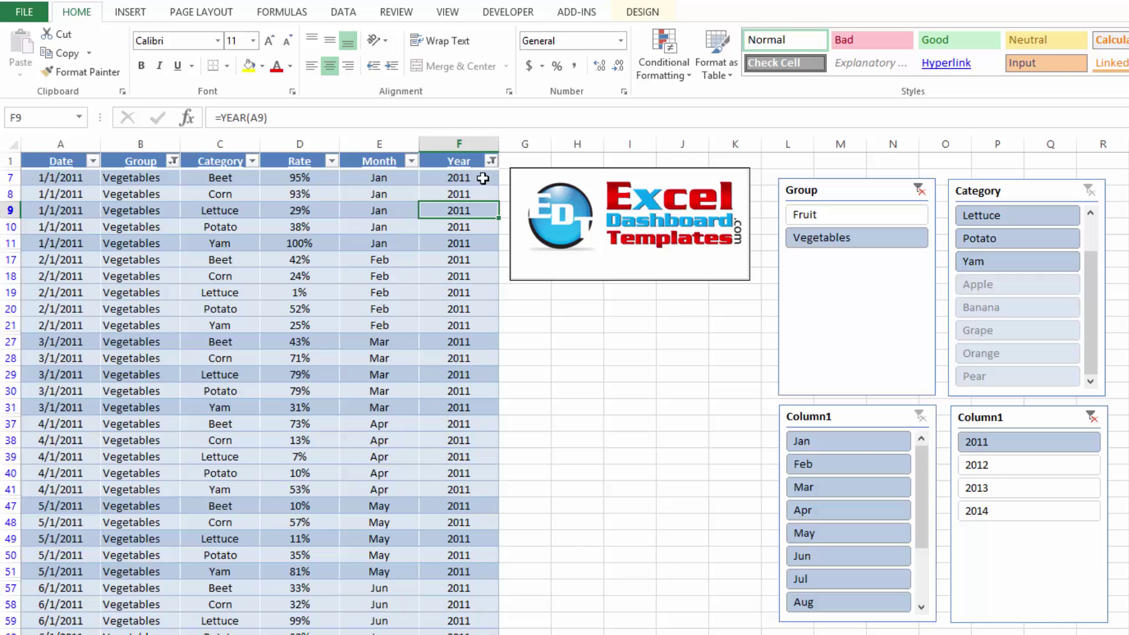
{"action": "left_click", "coordinate": [443, 193]}
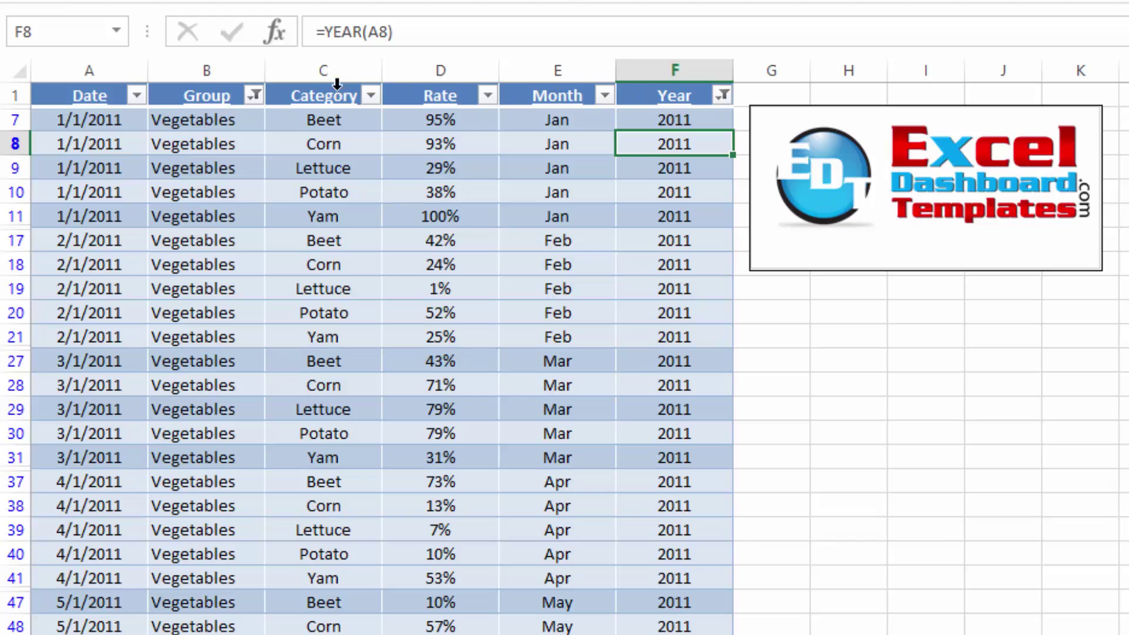
Try dragging the Year column between Group and Category, then dismiss the cannot-shift-cells warning.
{"action": "left_click", "coordinate": [670, 94]}
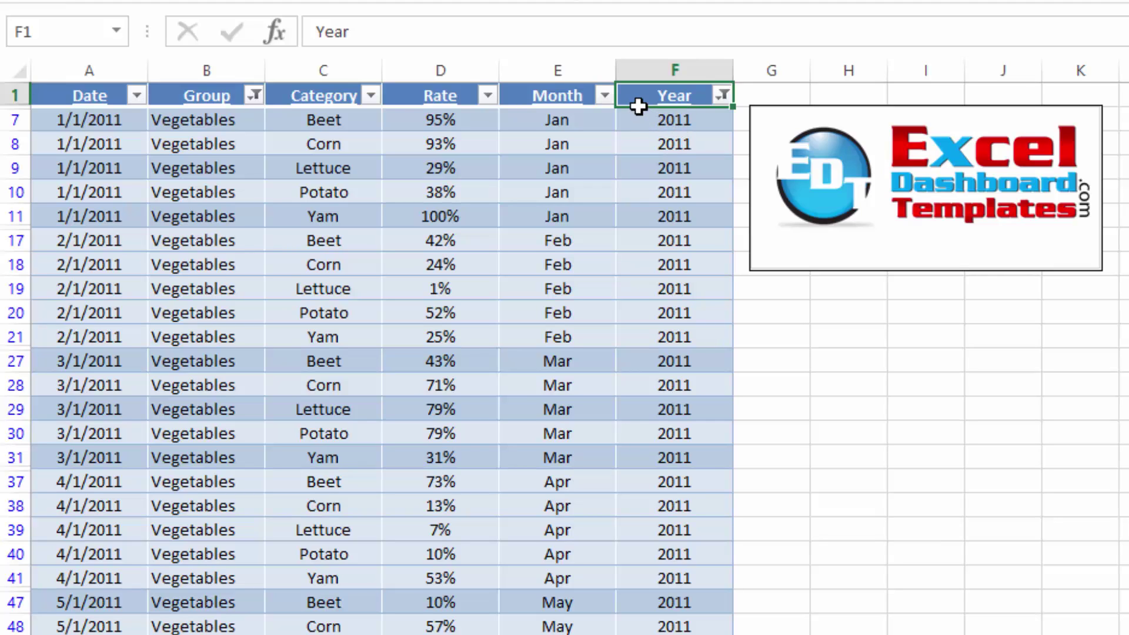
{"action": "left_click_drag", "start_coordinate": [637, 105], "coordinate": [179, 105]}
{"action": "left_click_drag", "start_coordinate": [1098, 403], "coordinate": [793, 308]}
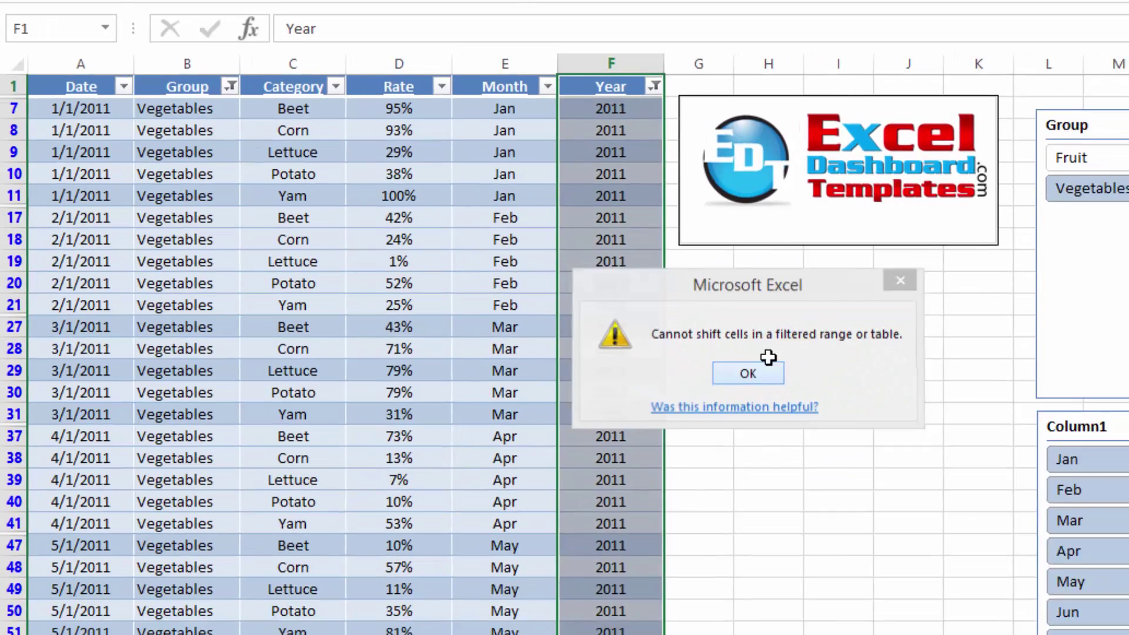
{"action": "left_click", "coordinate": [846, 412]}
{"action": "left_click", "coordinate": [1010, 103]}
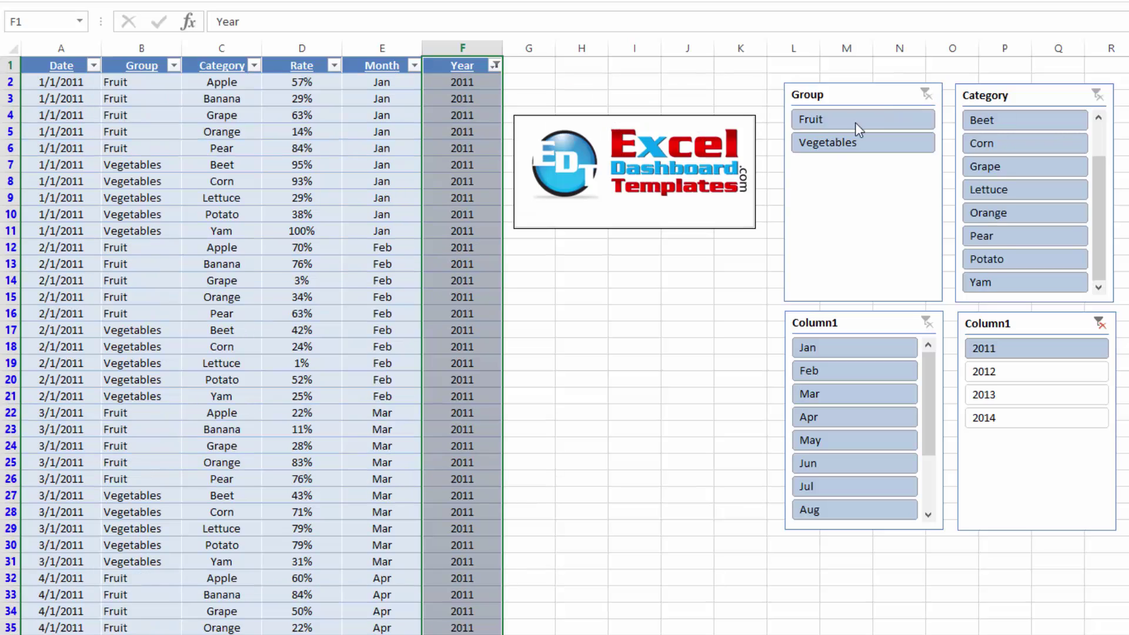
{"action": "left_click", "coordinate": [1099, 324]}
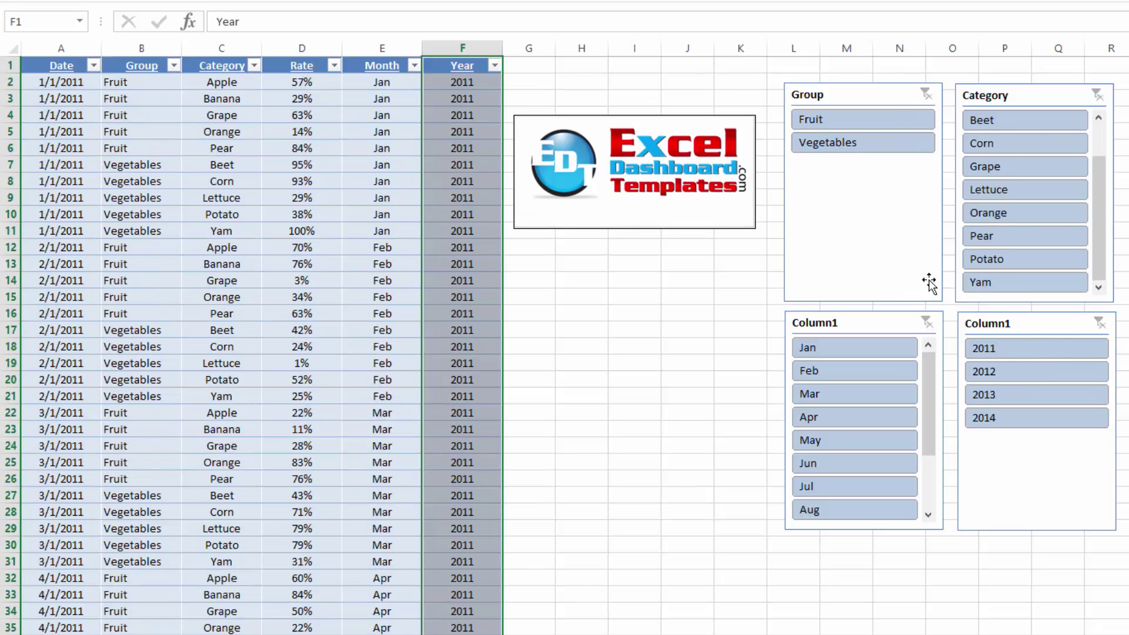
{"action": "left_click", "coordinate": [415, 66]}
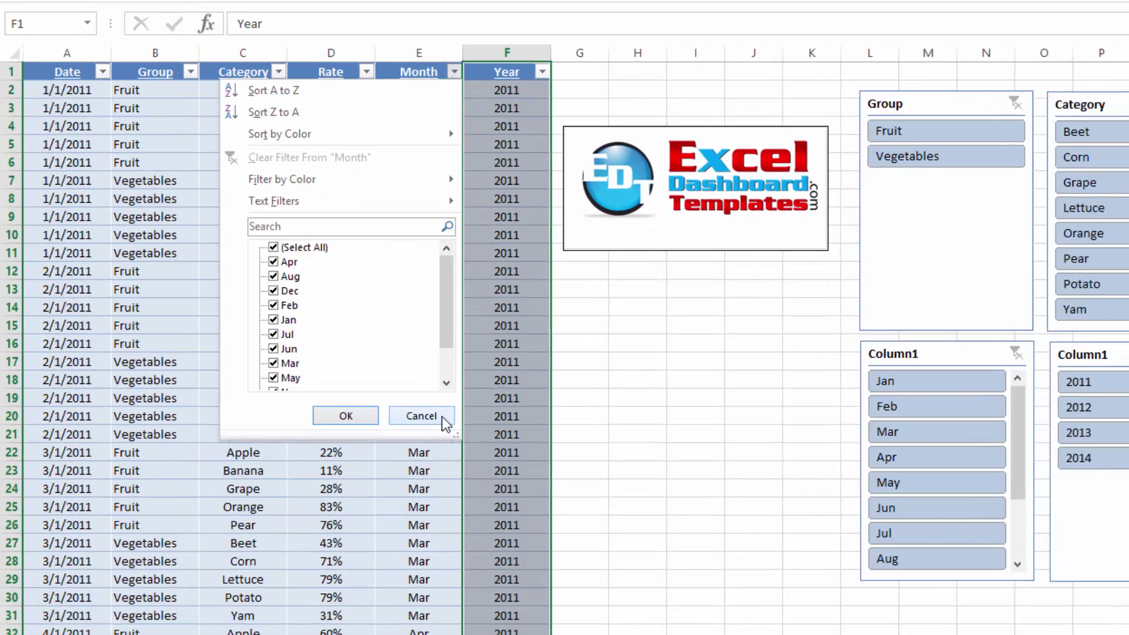
{"action": "left_click", "coordinate": [403, 381]}
{"action": "left_click", "coordinate": [458, 297]}
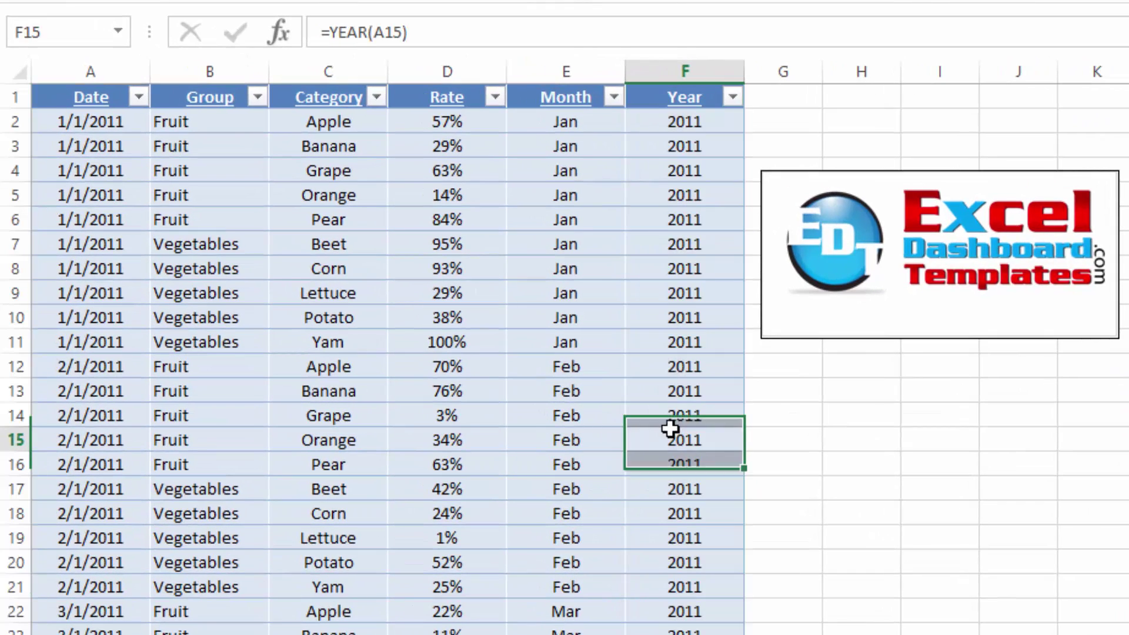
{"action": "left_click", "coordinate": [659, 189]}
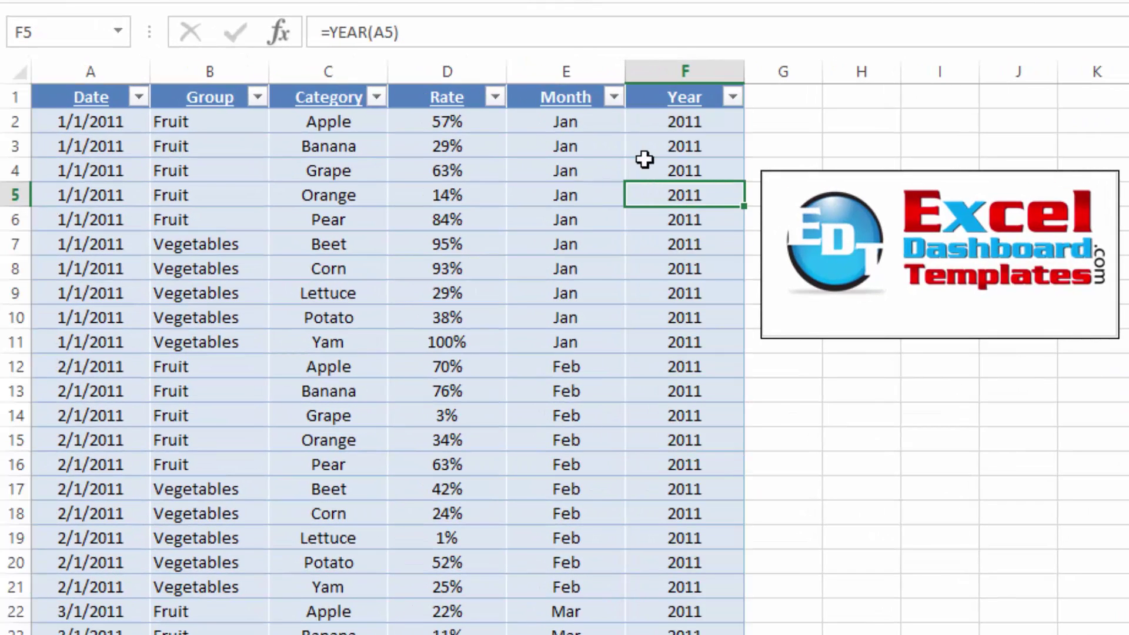
{"action": "left_click", "coordinate": [655, 105]}
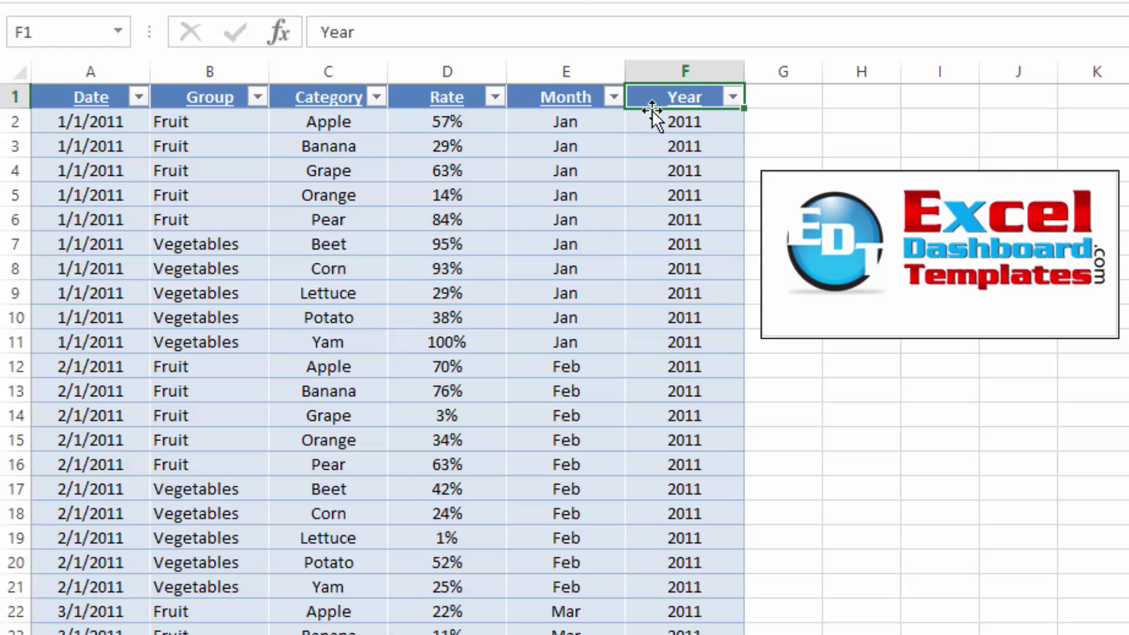
Move the Year column right after Date and the Month column right after Year.
{"action": "left_click_drag", "start_coordinate": [651, 109], "coordinate": [191, 94]}
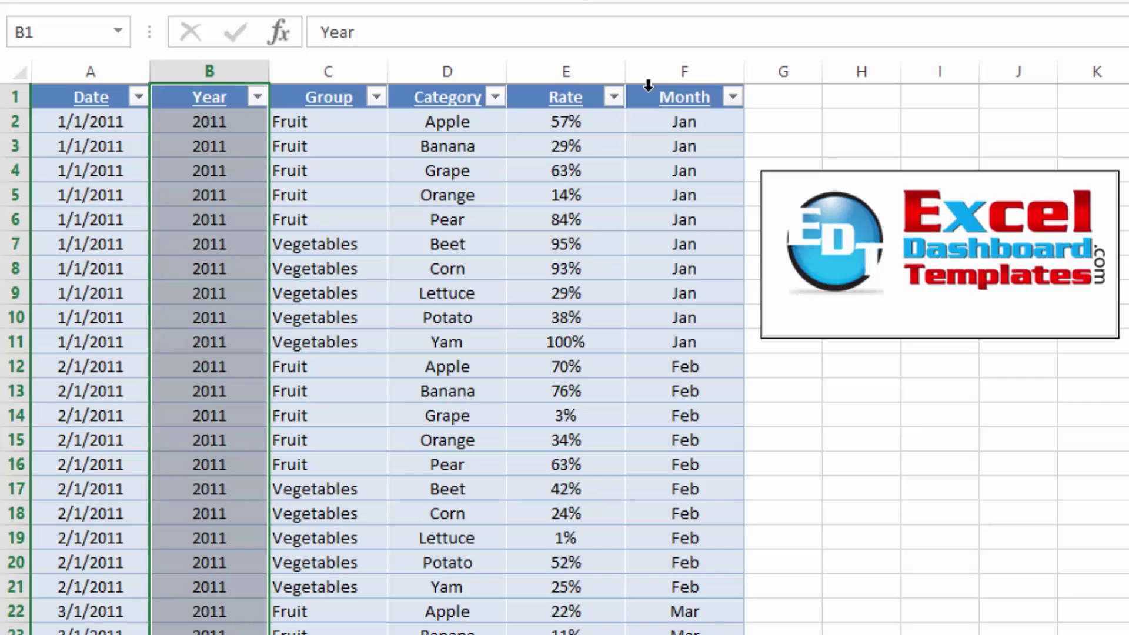
{"action": "left_click", "coordinate": [661, 102]}
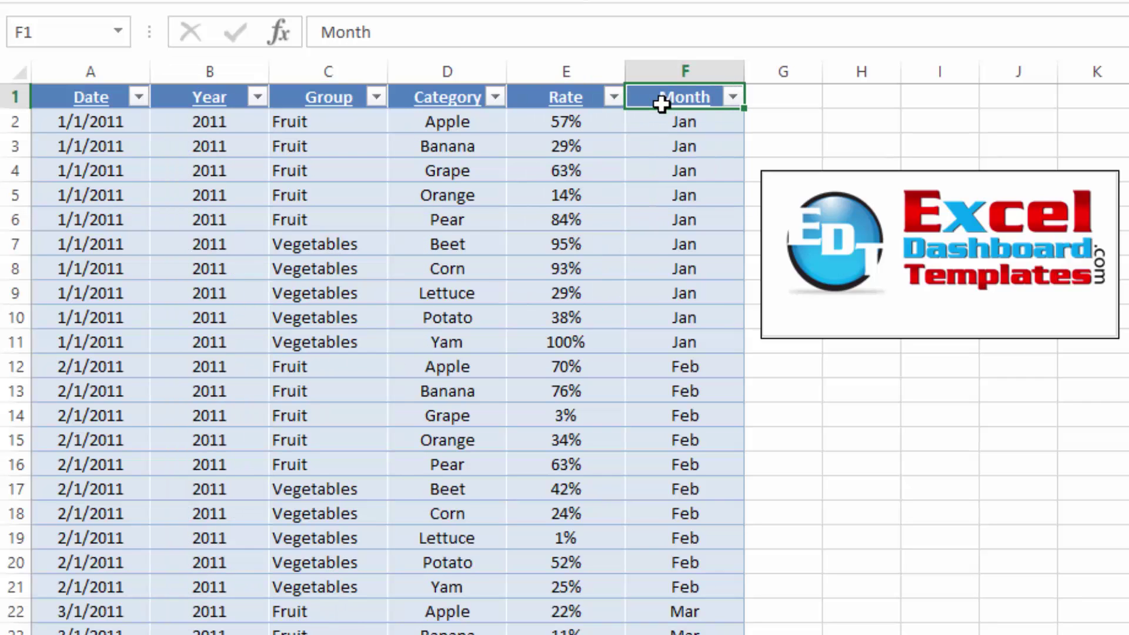
{"action": "left_click_drag", "start_coordinate": [661, 110], "coordinate": [294, 101]}
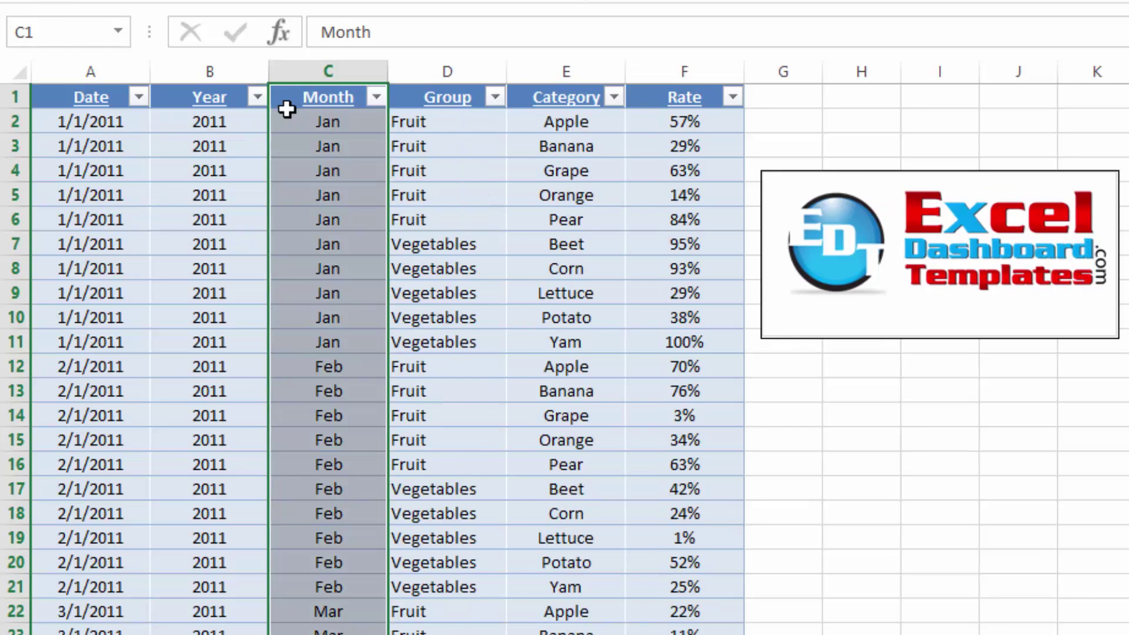
Select the first Group and Category cells, ending on the Beet cell E7.
{"action": "left_click", "coordinate": [449, 97]}
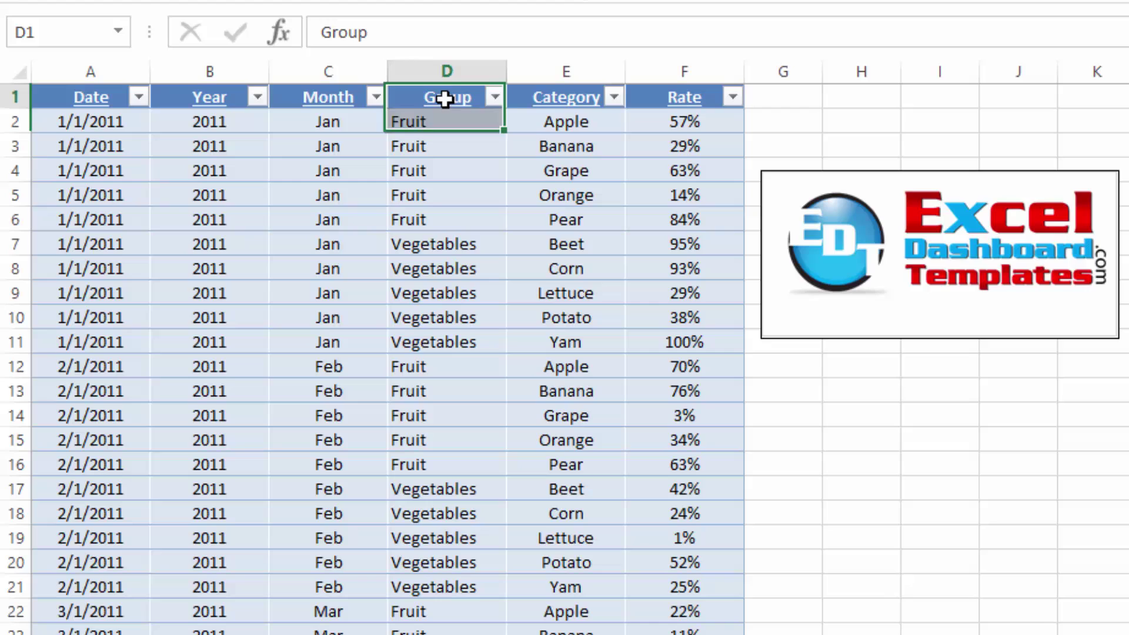
{"action": "left_click", "coordinate": [537, 97]}
{"action": "left_click_drag", "start_coordinate": [461, 97], "coordinate": [443, 227]}
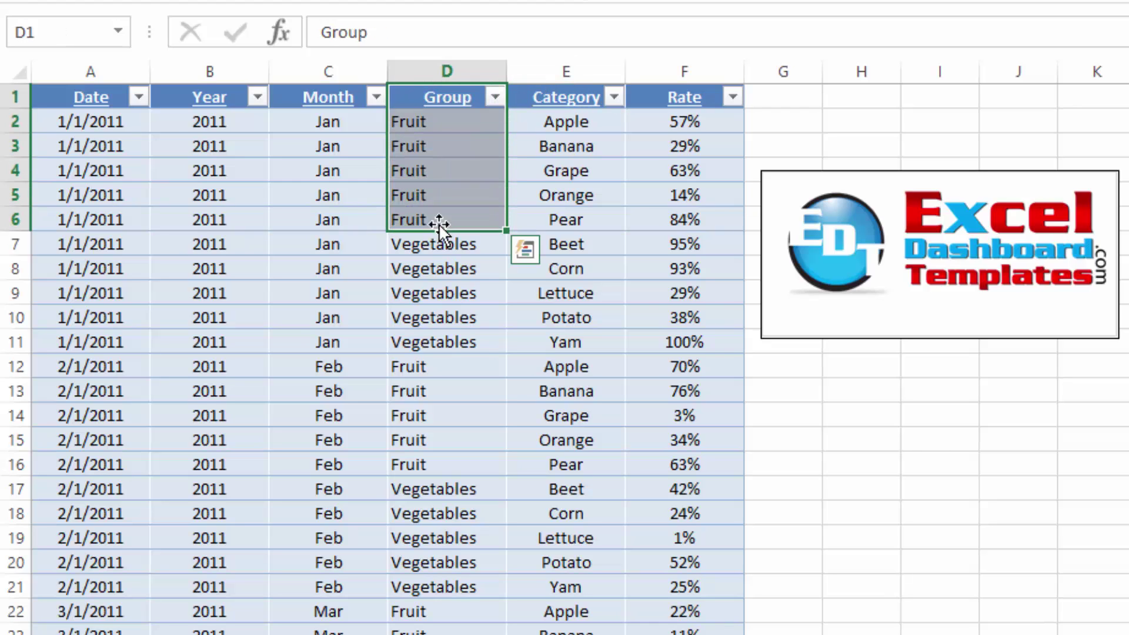
{"action": "left_click_drag", "start_coordinate": [574, 97], "coordinate": [575, 217]}
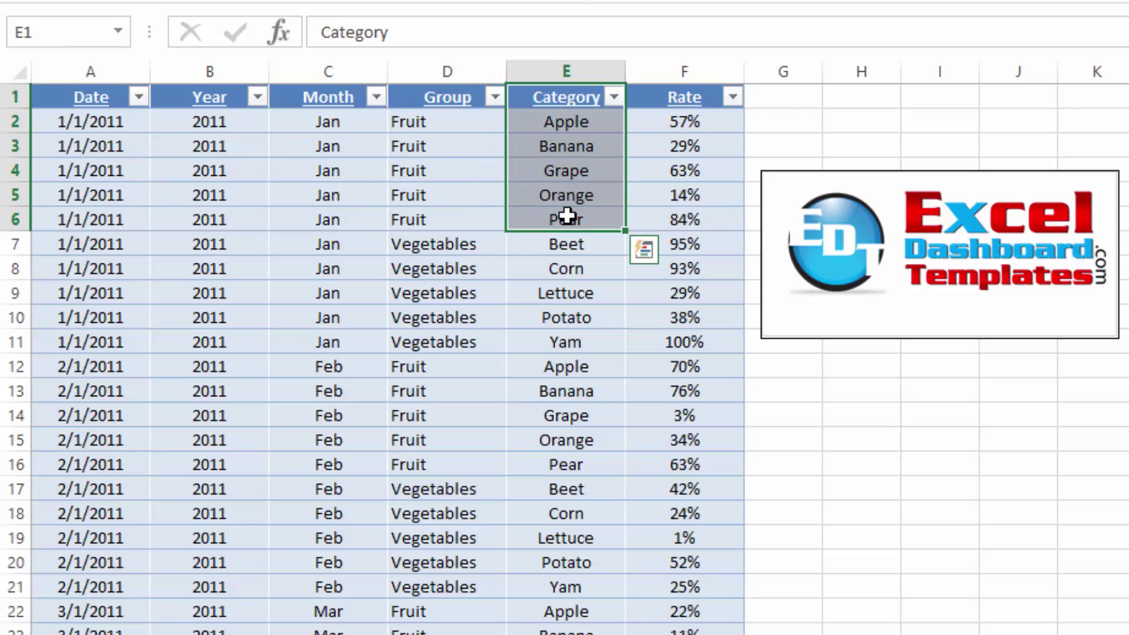
{"action": "left_click", "coordinate": [563, 251]}
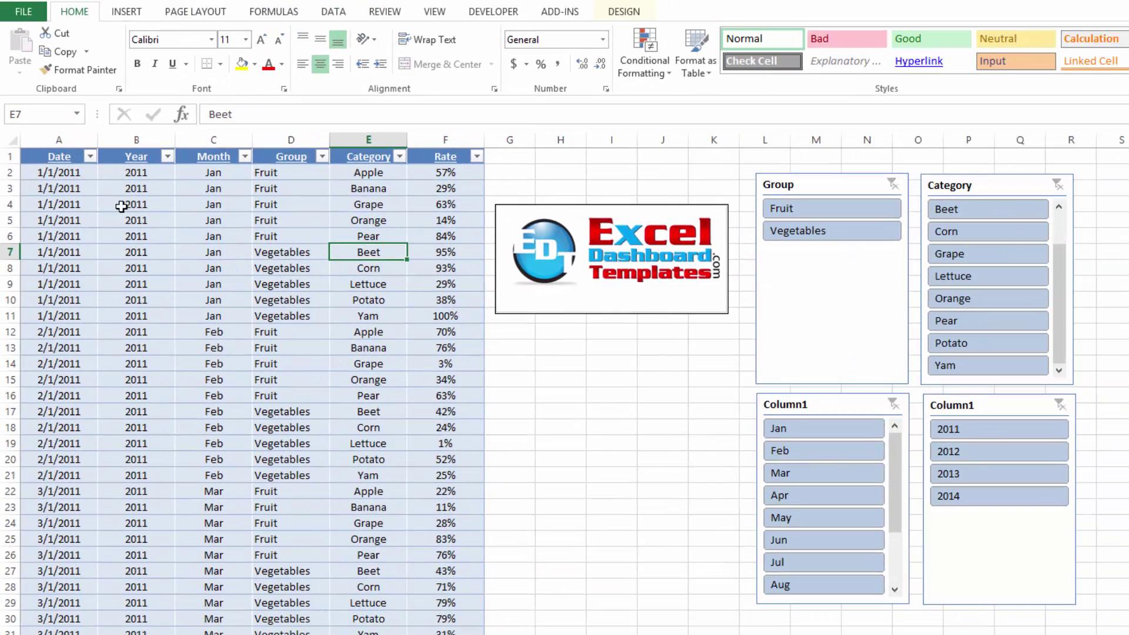
{"action": "left_click", "coordinate": [272, 219]}
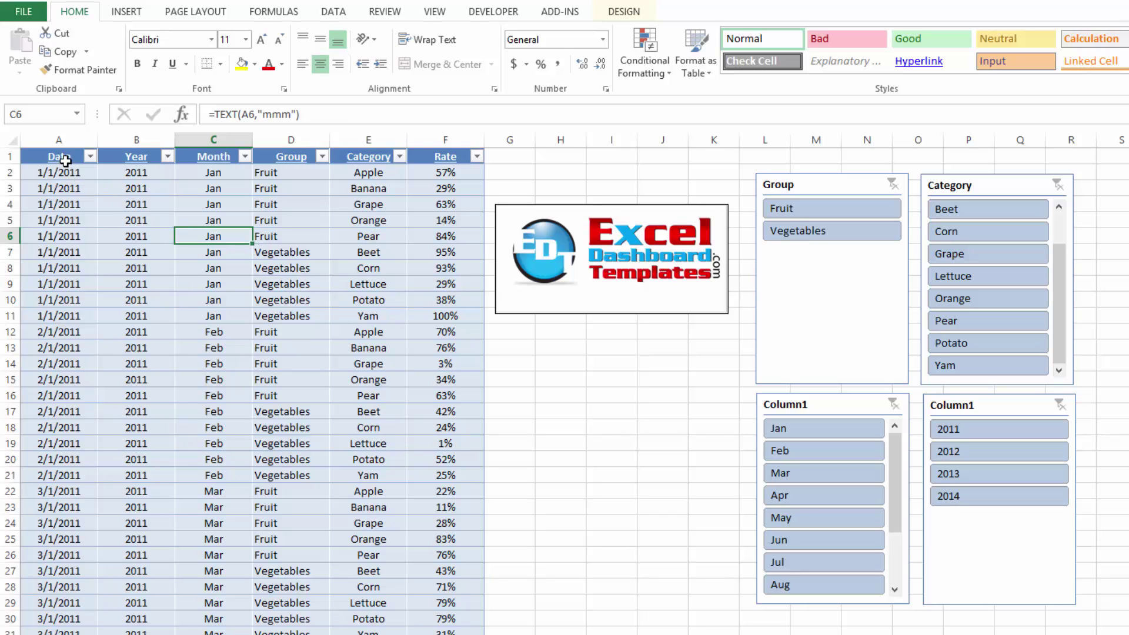
{"action": "left_click_drag", "start_coordinate": [62, 158], "coordinate": [62, 475]}
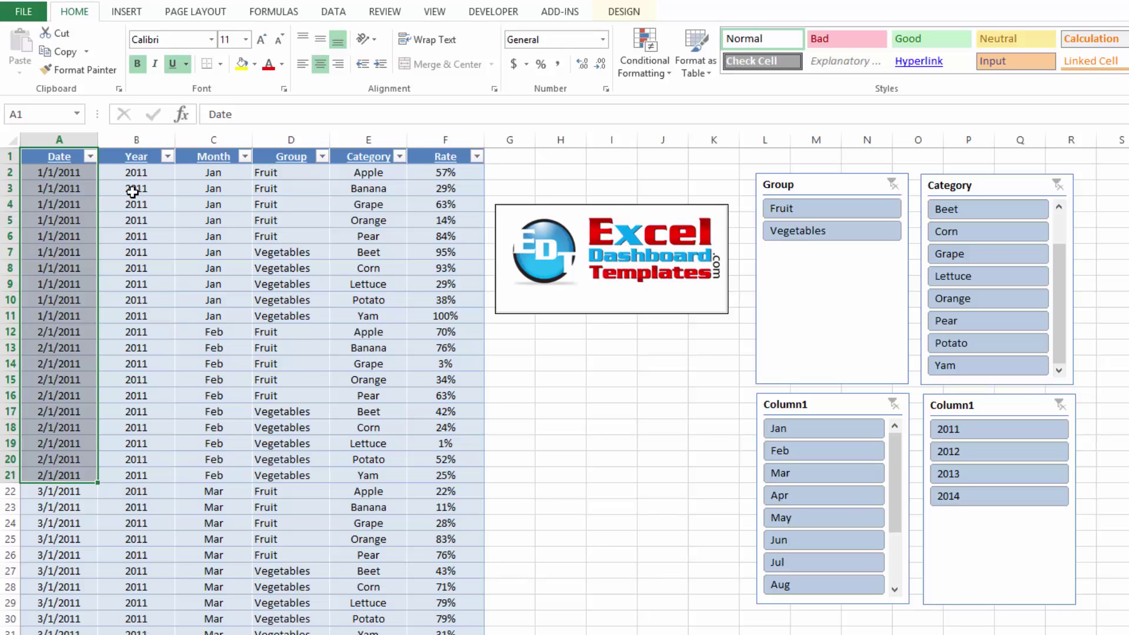
{"action": "left_click", "coordinate": [124, 156]}
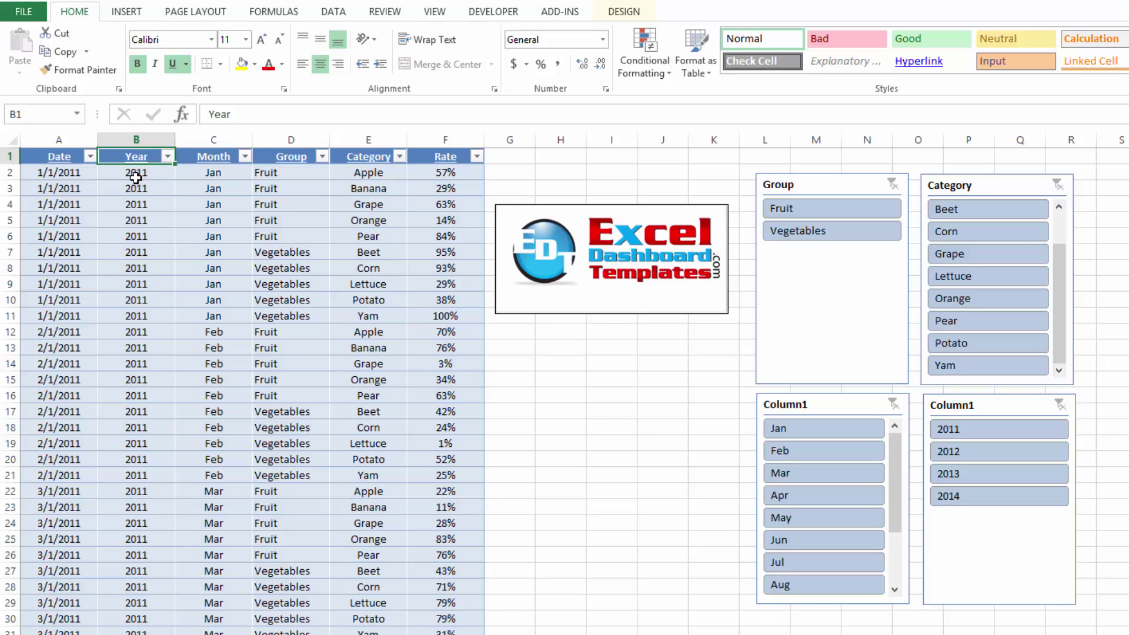
{"action": "key", "text": "ctrl+shift+Right"}
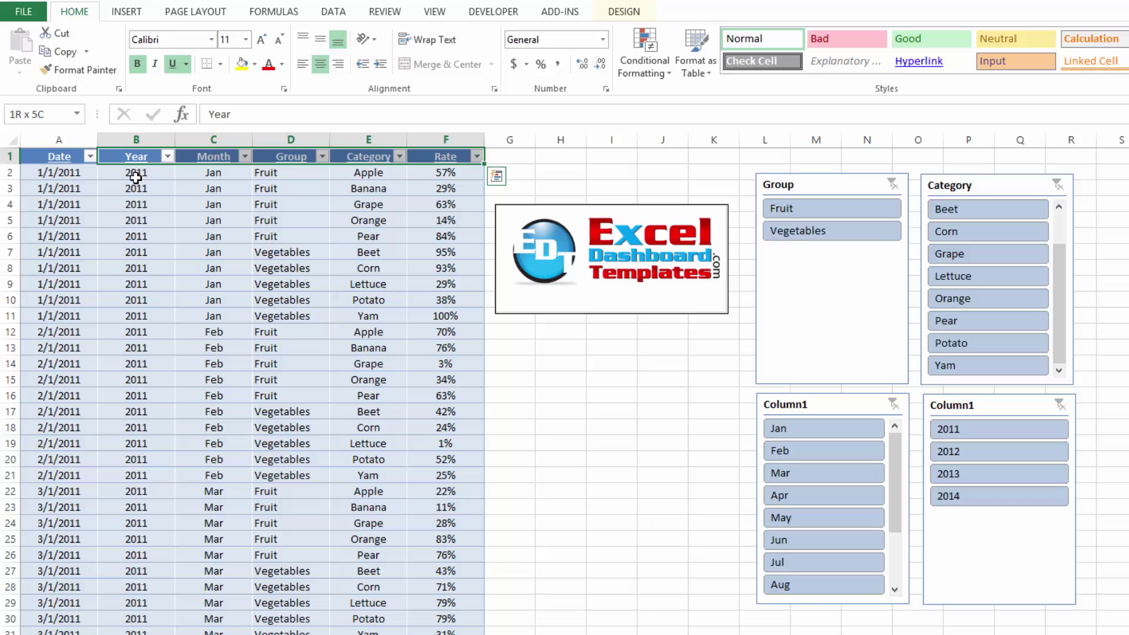
{"action": "key", "text": "ctrl+shift+Down"}
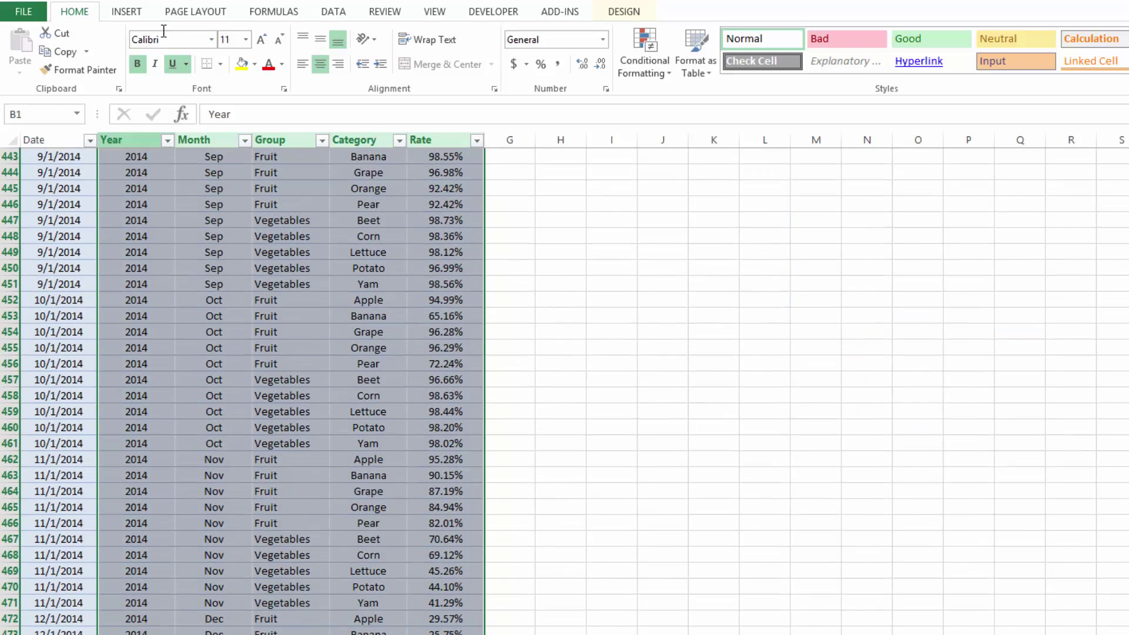
{"action": "left_click", "coordinate": [127, 11]}
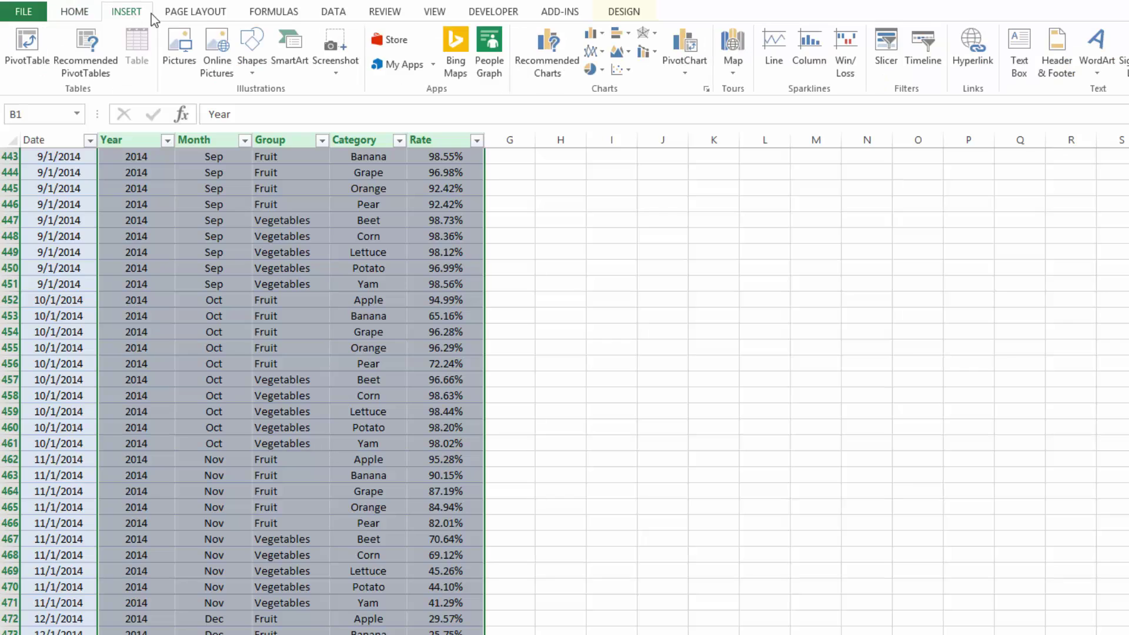
{"action": "left_click", "coordinate": [597, 35]}
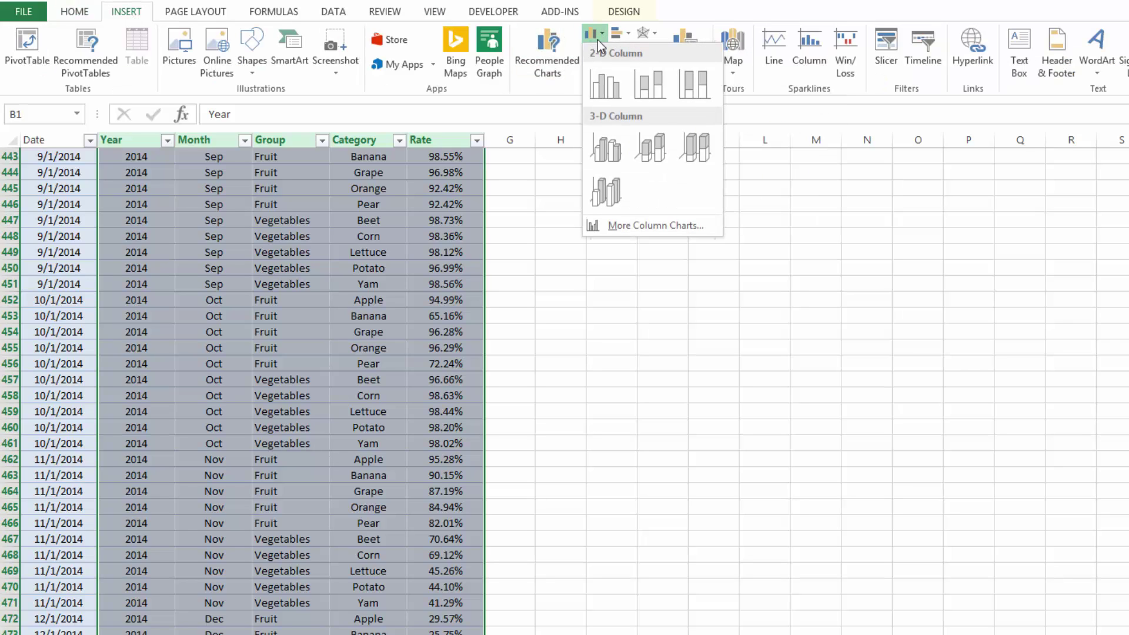
{"action": "left_click", "coordinate": [604, 90]}
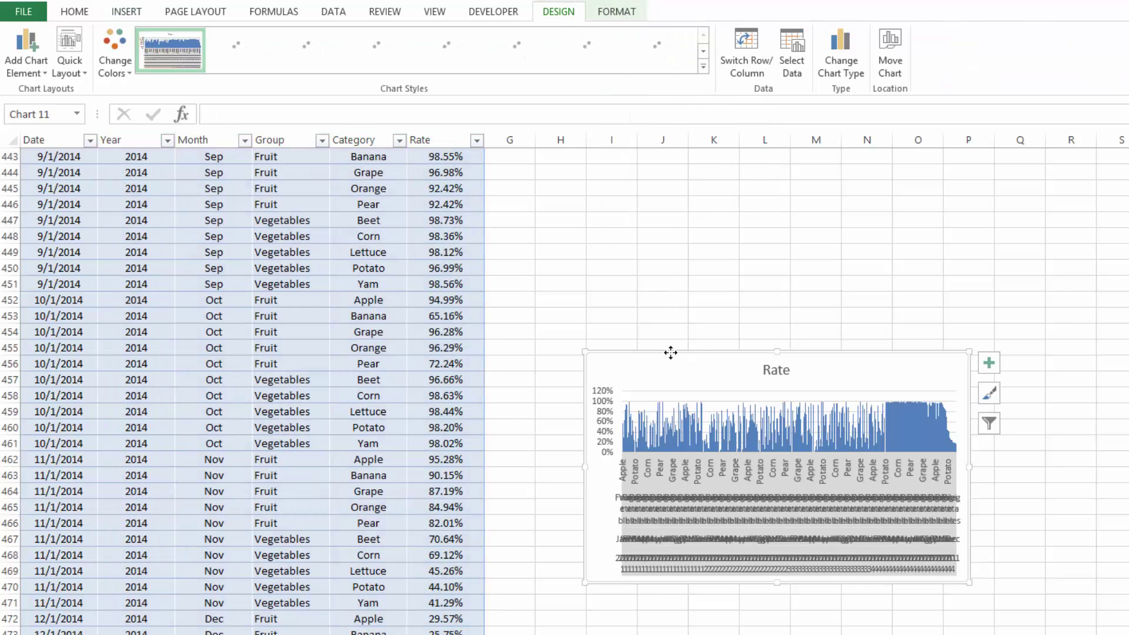
Delete the old Rate chart and insert a default chart of the table with Alt+F1.
{"action": "key", "text": "Delete"}
{"action": "key", "text": "ctrl+Home"}
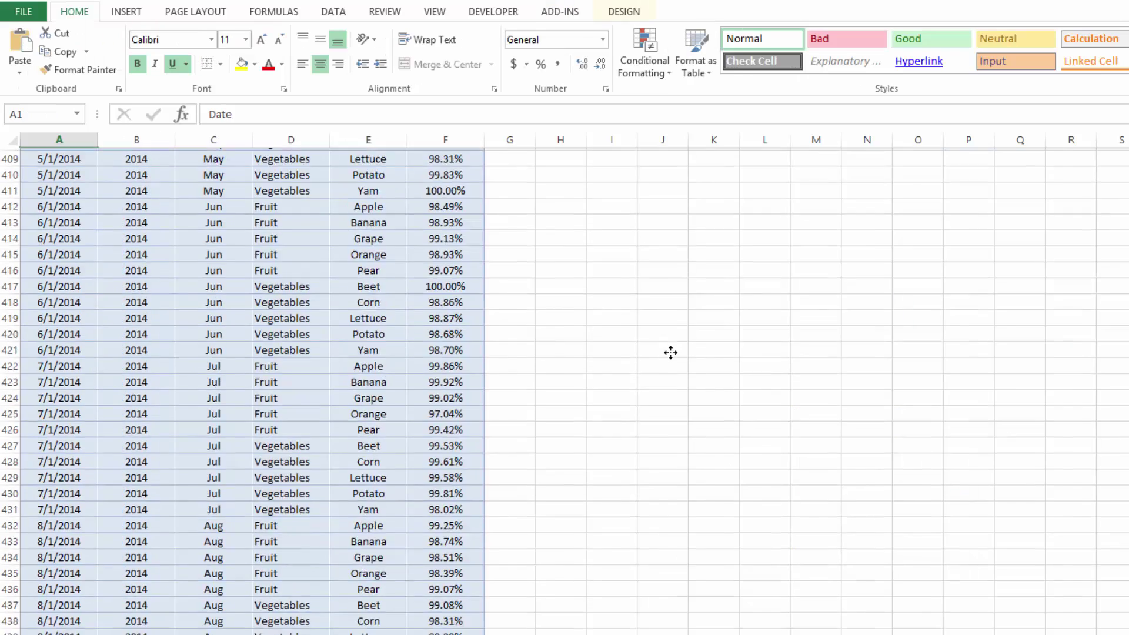
{"action": "left_click", "coordinate": [594, 383]}
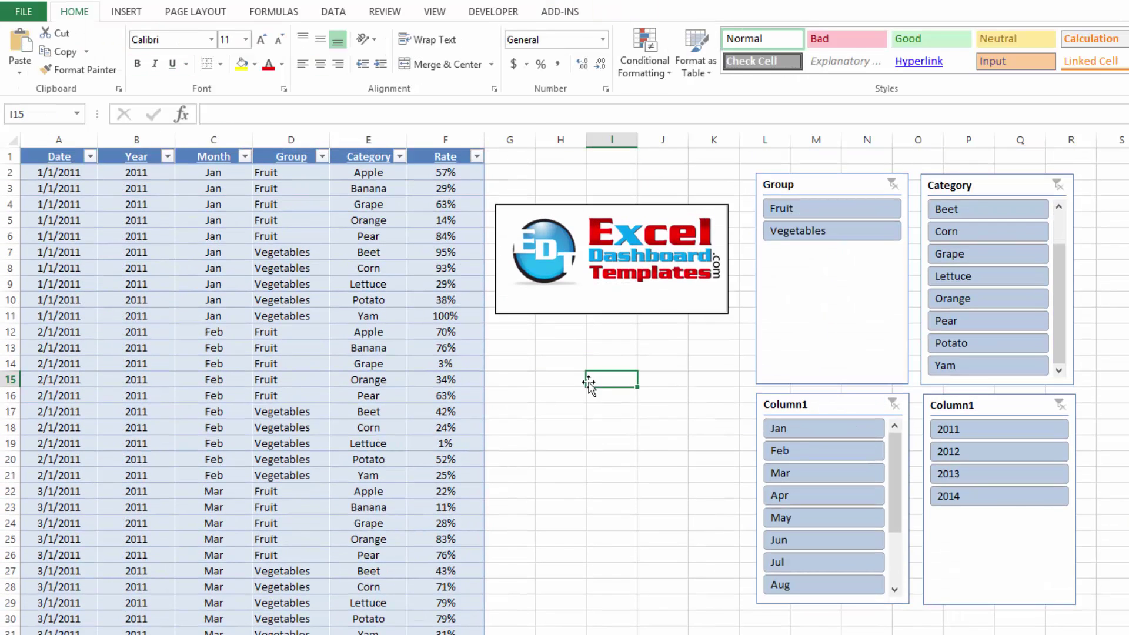
{"action": "left_click", "coordinate": [317, 348]}
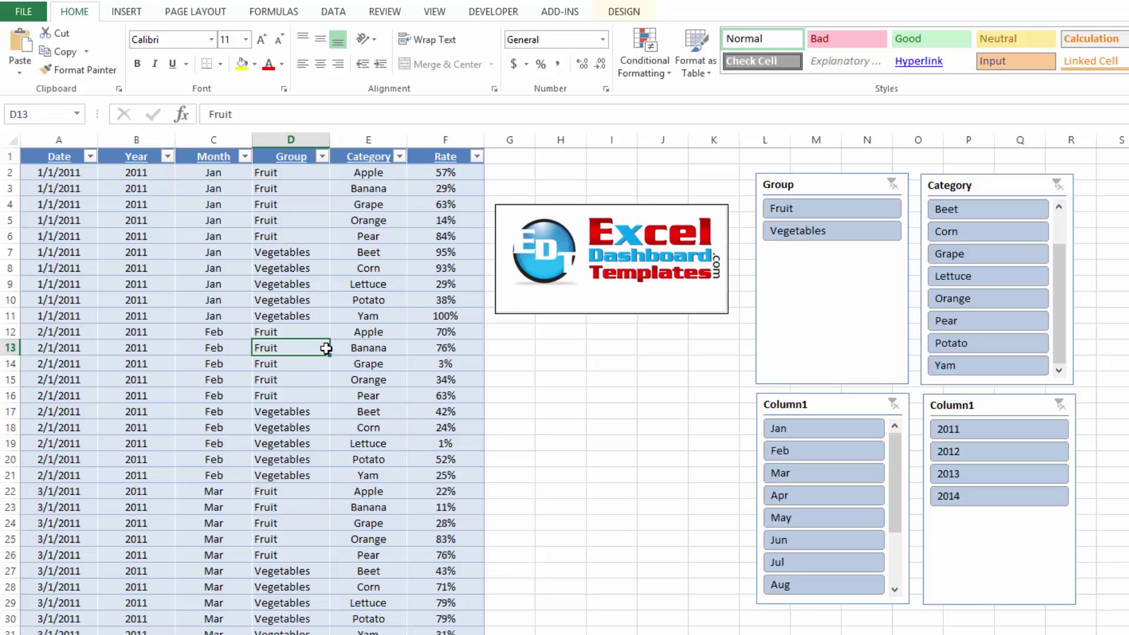
{"action": "key", "text": "alt+F1"}
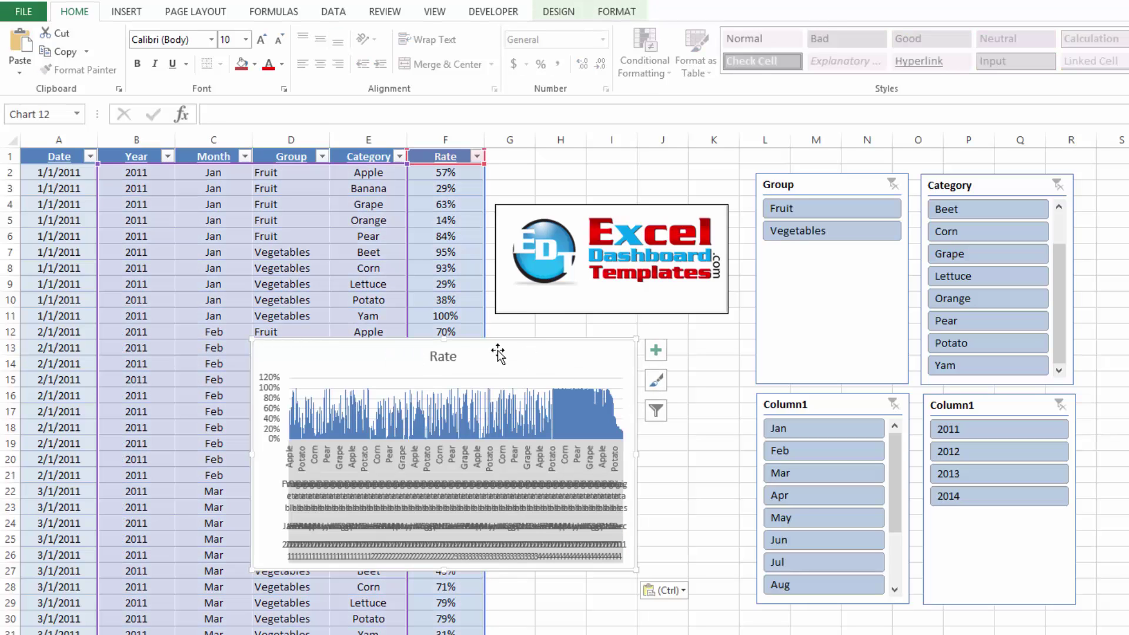
Enlarge the new Rate chart wider to the right and taller.
{"action": "left_click_drag", "start_coordinate": [138, 174], "coordinate": [376, 285]}
{"action": "left_click", "coordinate": [393, 364]}
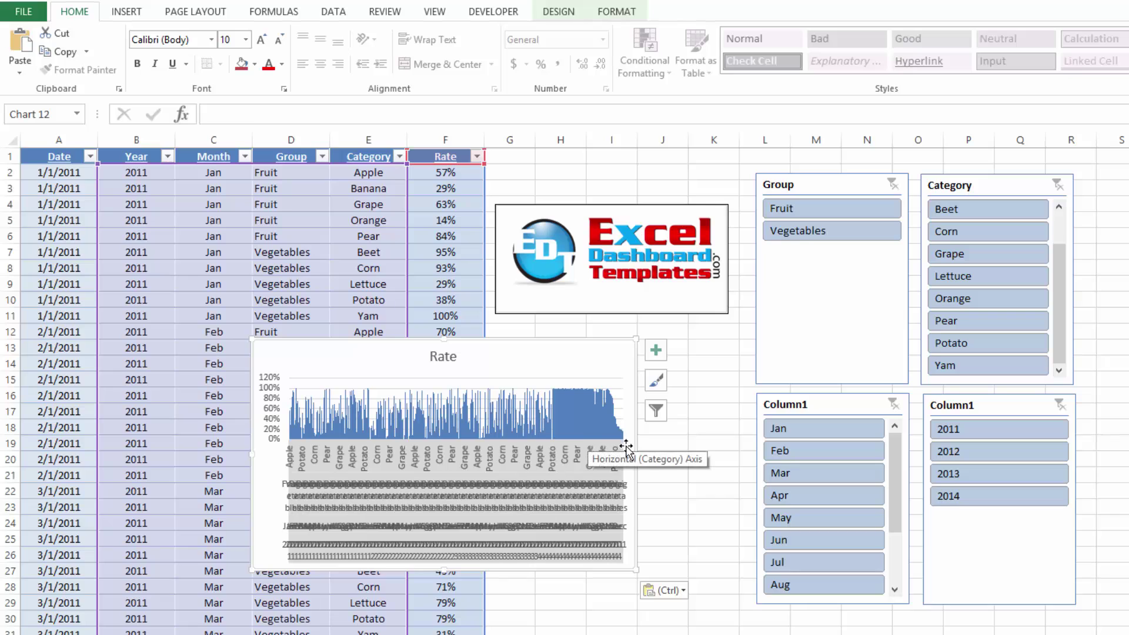
{"action": "left_click_drag", "start_coordinate": [635, 456], "coordinate": [713, 567]}
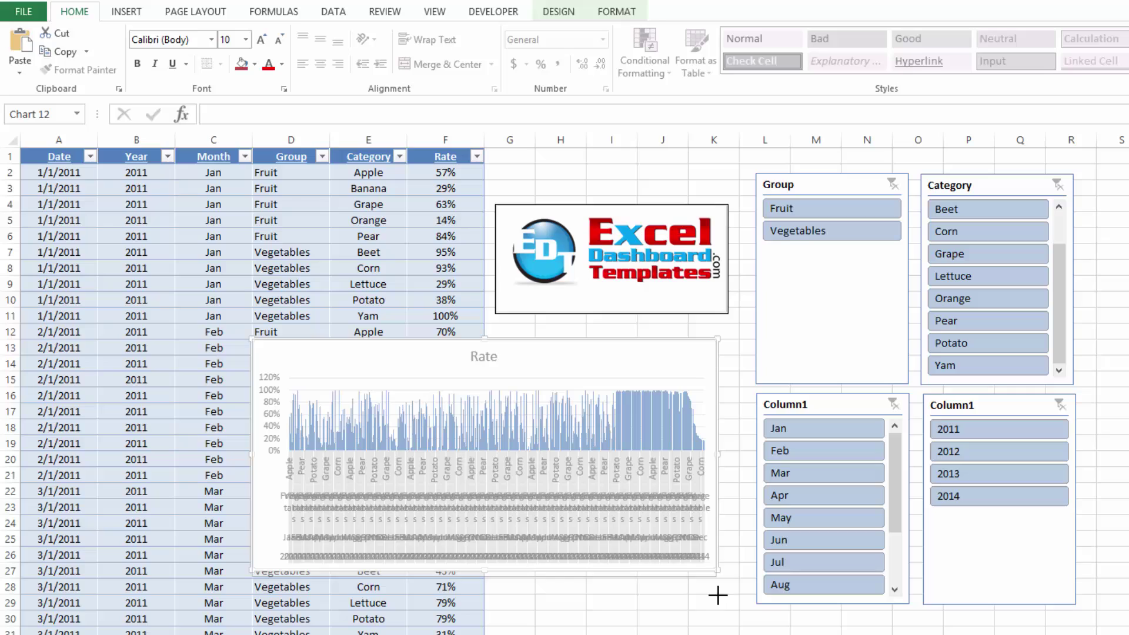
{"action": "left_click_drag", "start_coordinate": [715, 610], "coordinate": [715, 610]}
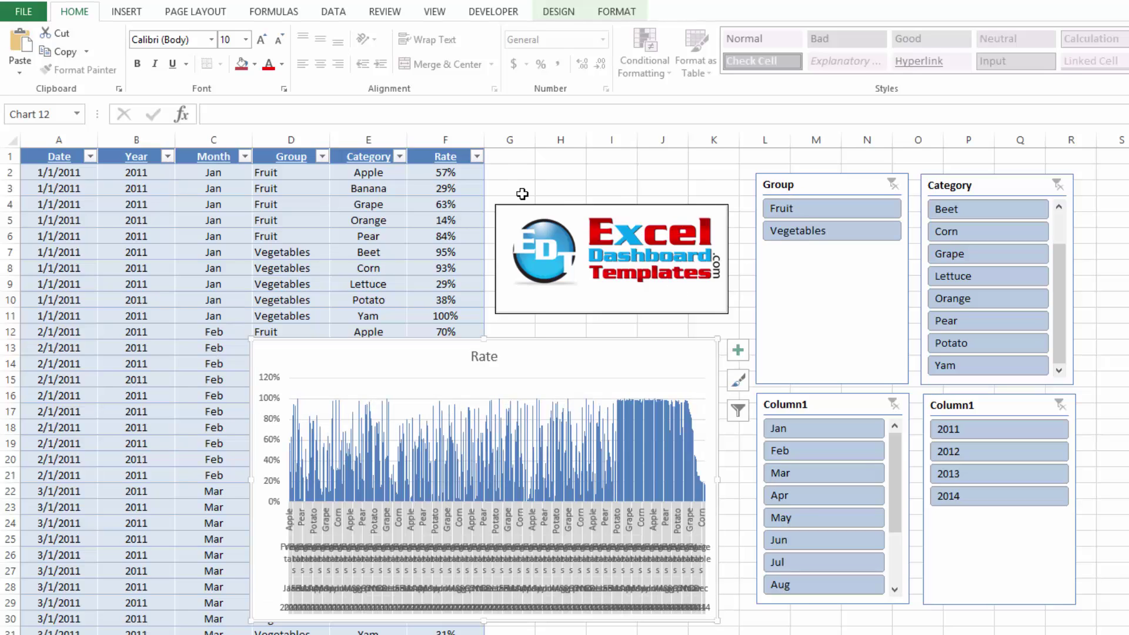
Check the Category filter list, filter Group to Vegetables, then clear the Group filter.
{"action": "left_click", "coordinate": [399, 156]}
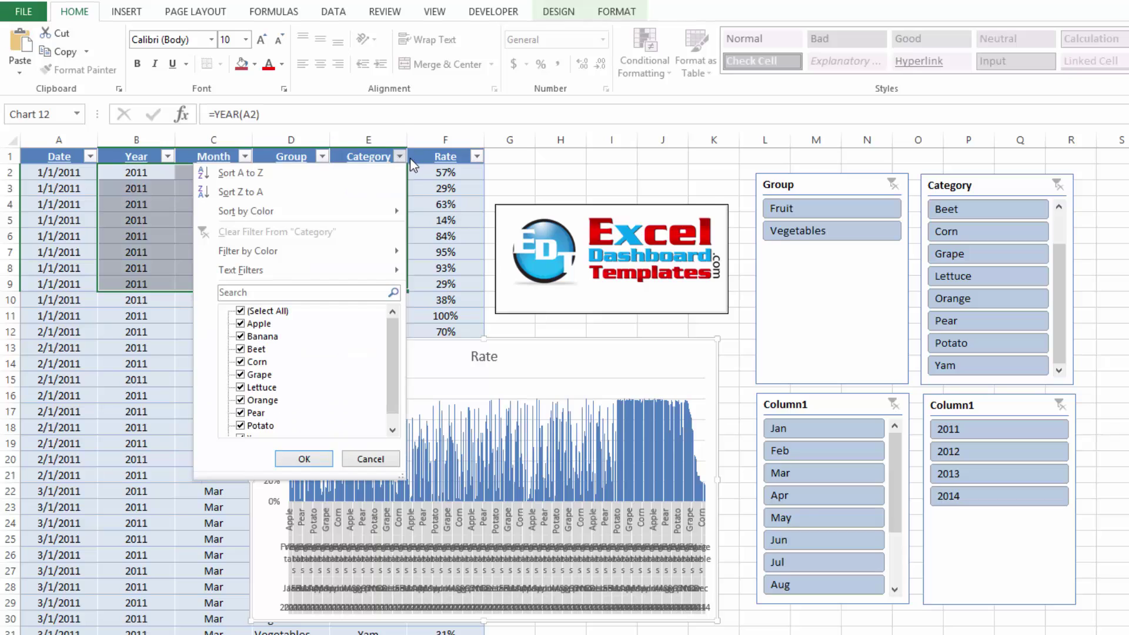
{"action": "left_click", "coordinate": [376, 459]}
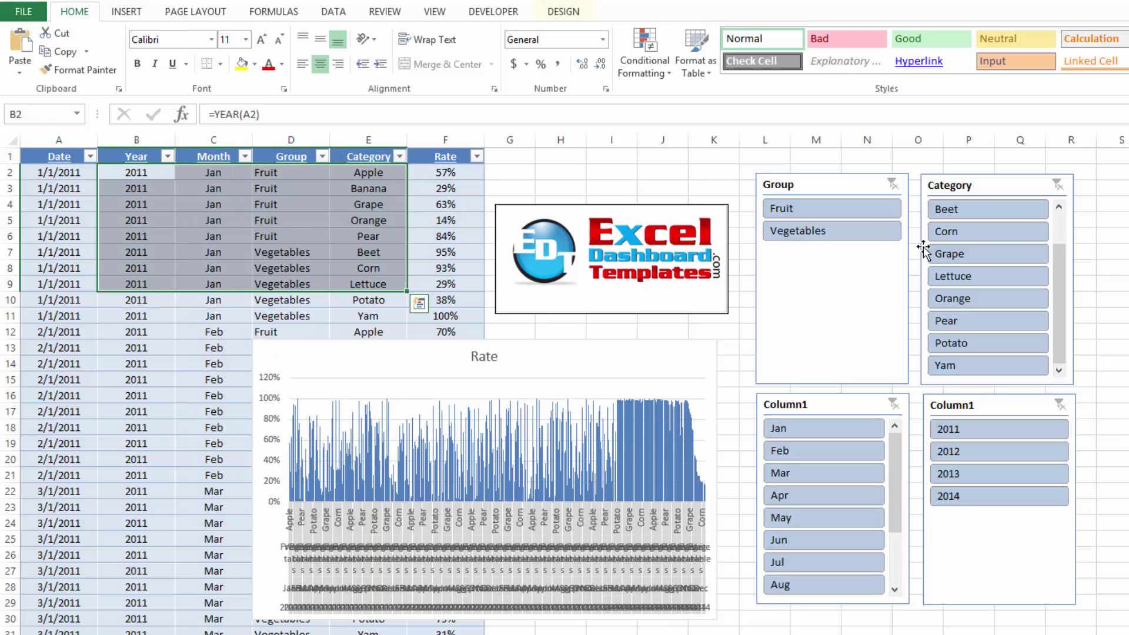
{"action": "left_click", "coordinate": [822, 229]}
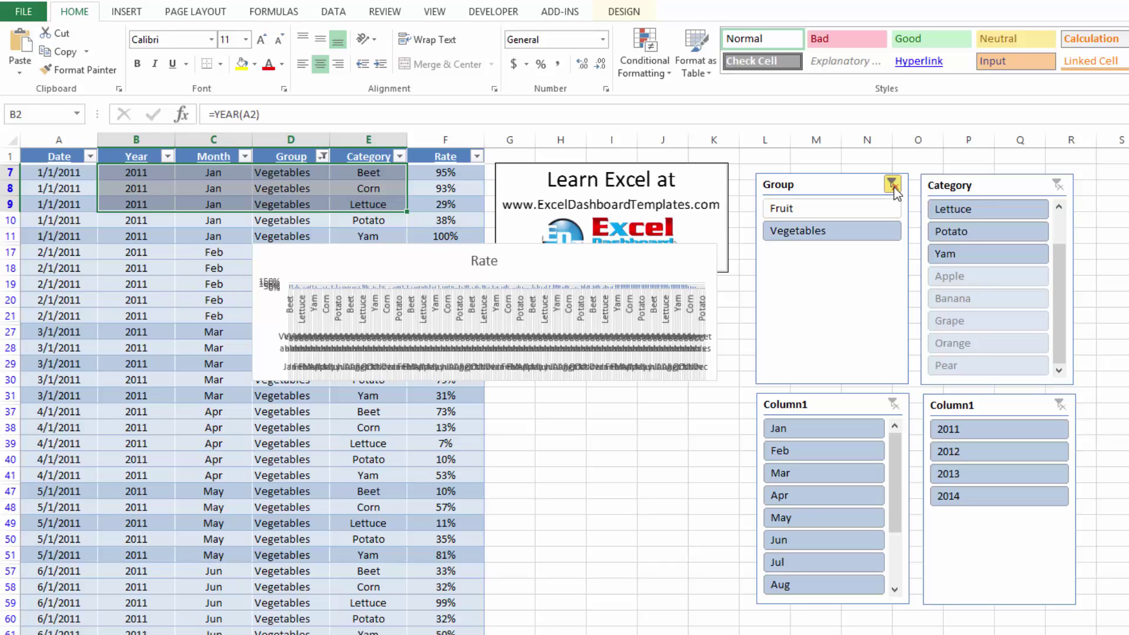
{"action": "left_click", "coordinate": [892, 186]}
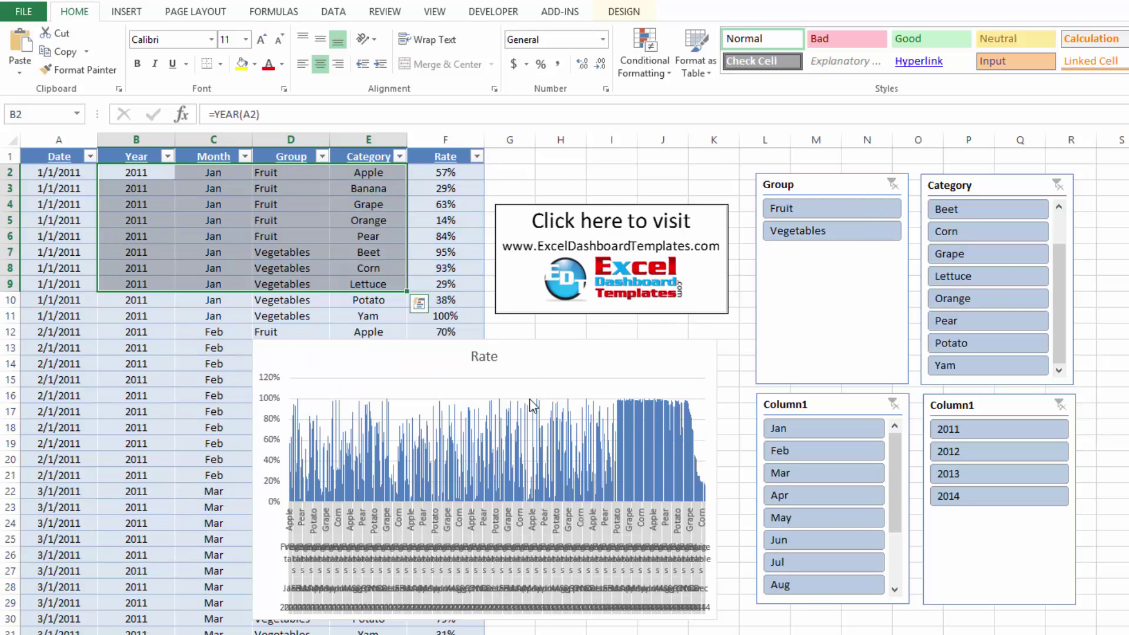
{"action": "left_click", "coordinate": [596, 356]}
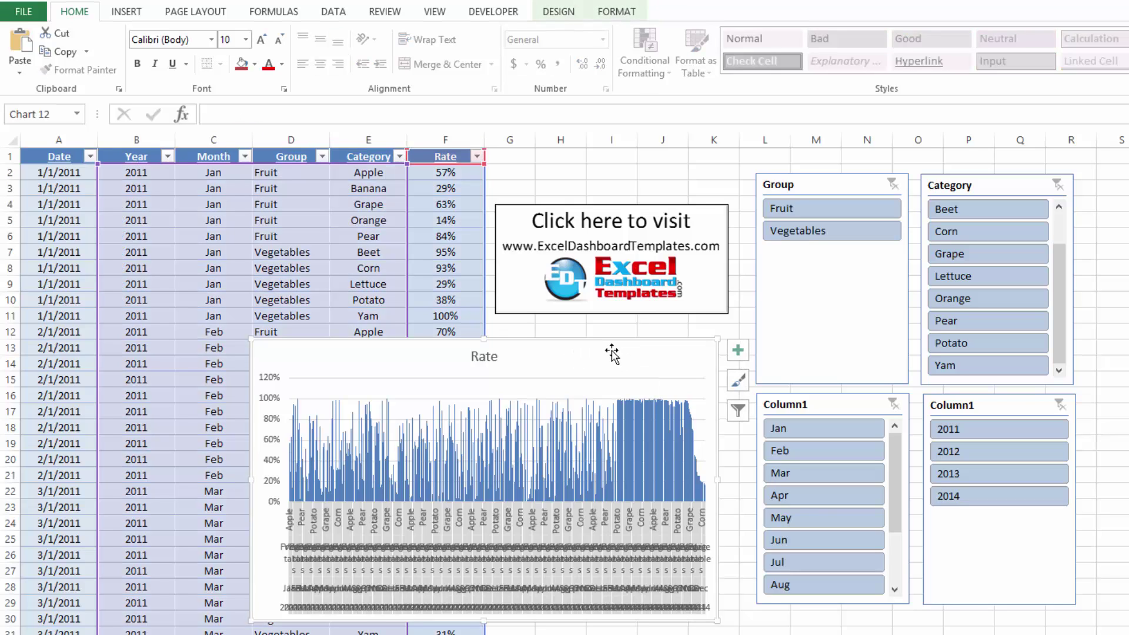
Set the Rate chart's Format Chart Area properties to 'Don't move or size with cells' and close the pane.
{"action": "right_click", "coordinate": [611, 353]}
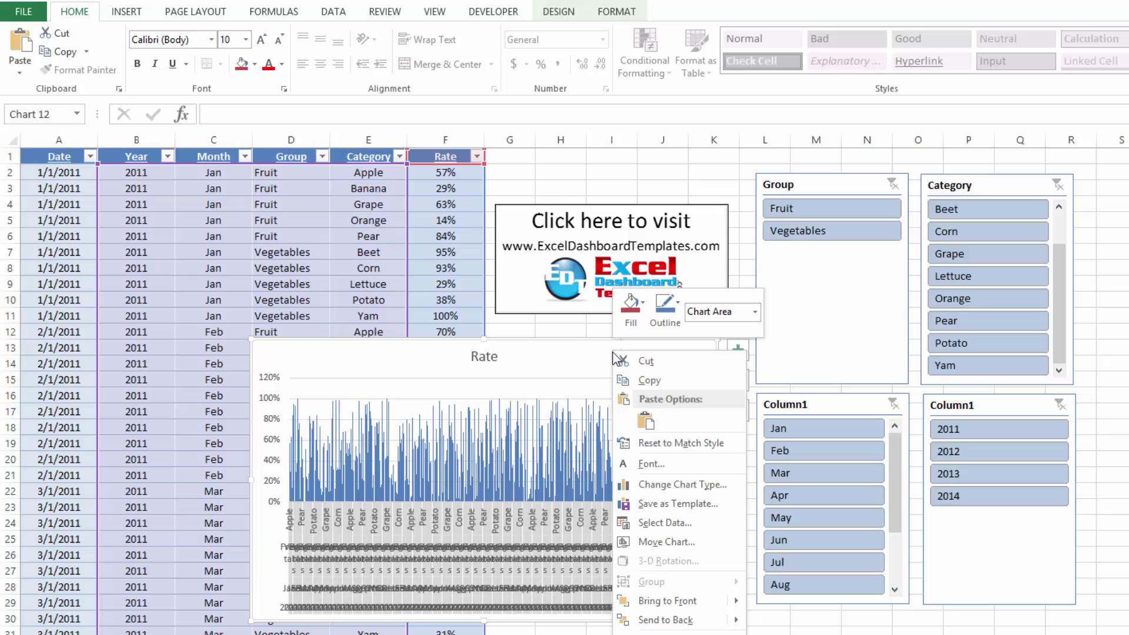
{"action": "left_click", "coordinate": [676, 634]}
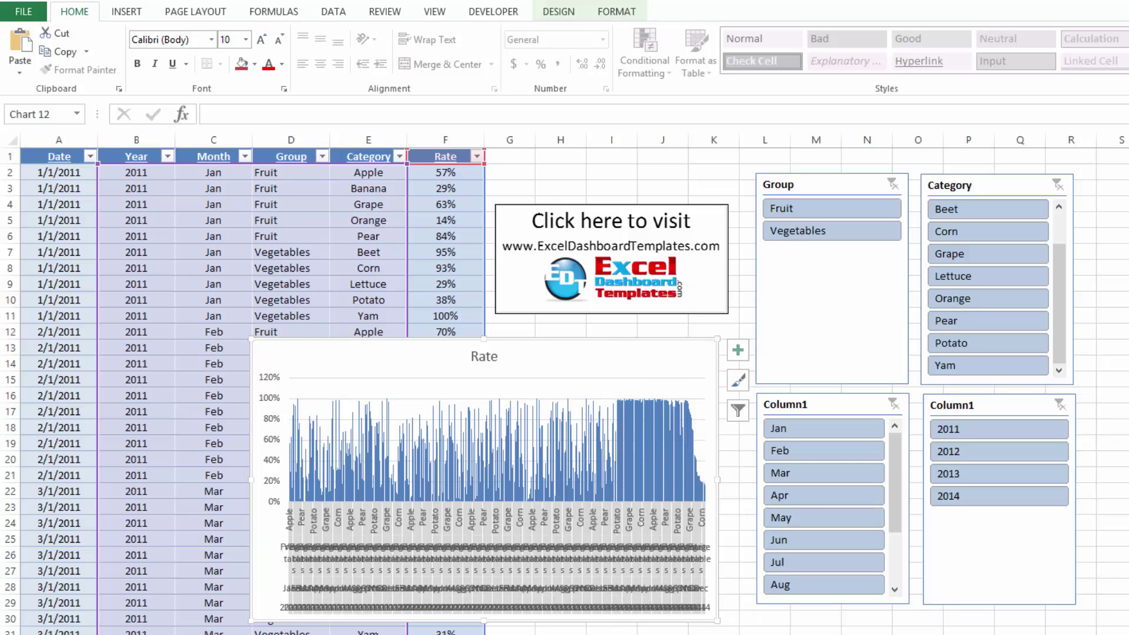
{"action": "left_click", "coordinate": [802, 203]}
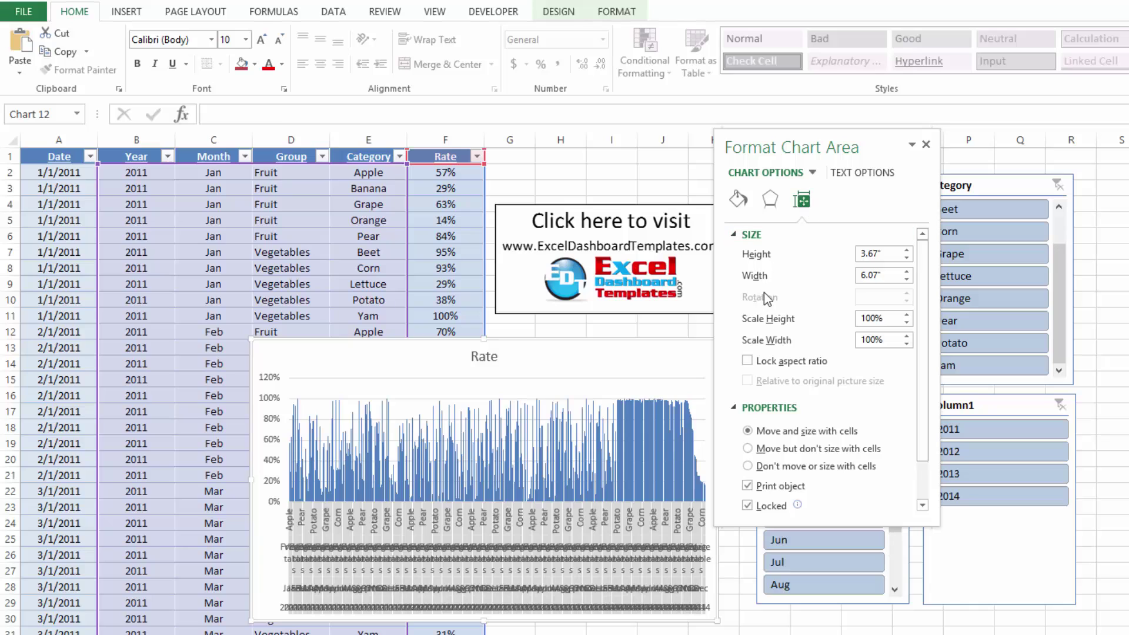
{"action": "scroll", "coordinate": [770, 393], "scroll_direction": "down", "scroll_amount": 2}
{"action": "scroll", "coordinate": [756, 368], "scroll_direction": "up", "scroll_amount": 2}
{"action": "left_click", "coordinate": [753, 234]}
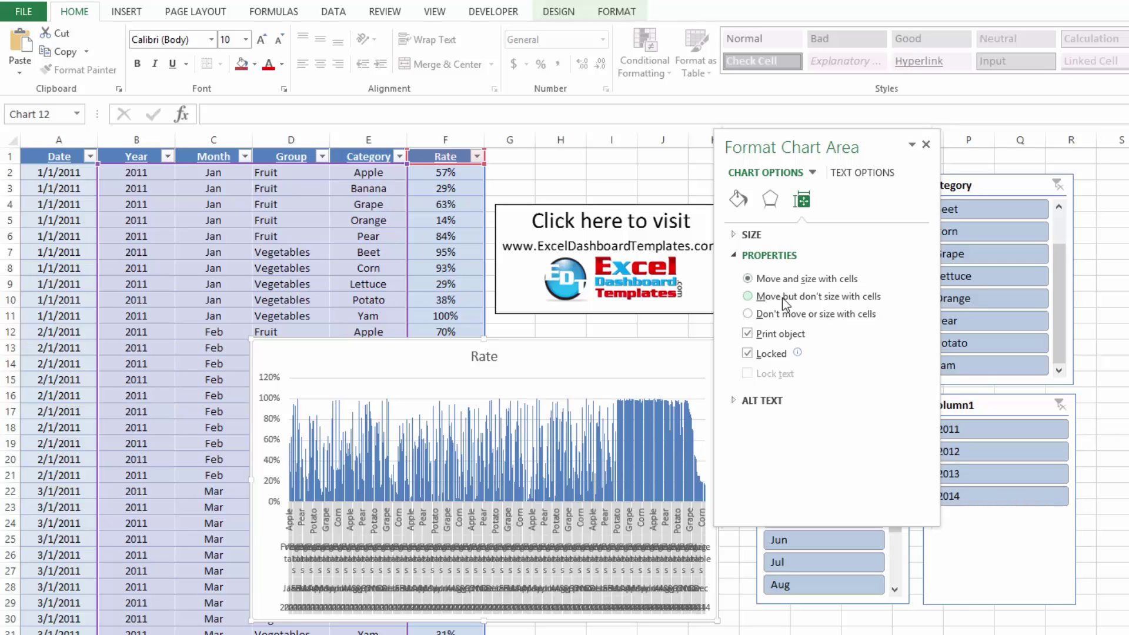
{"action": "left_click", "coordinate": [748, 314]}
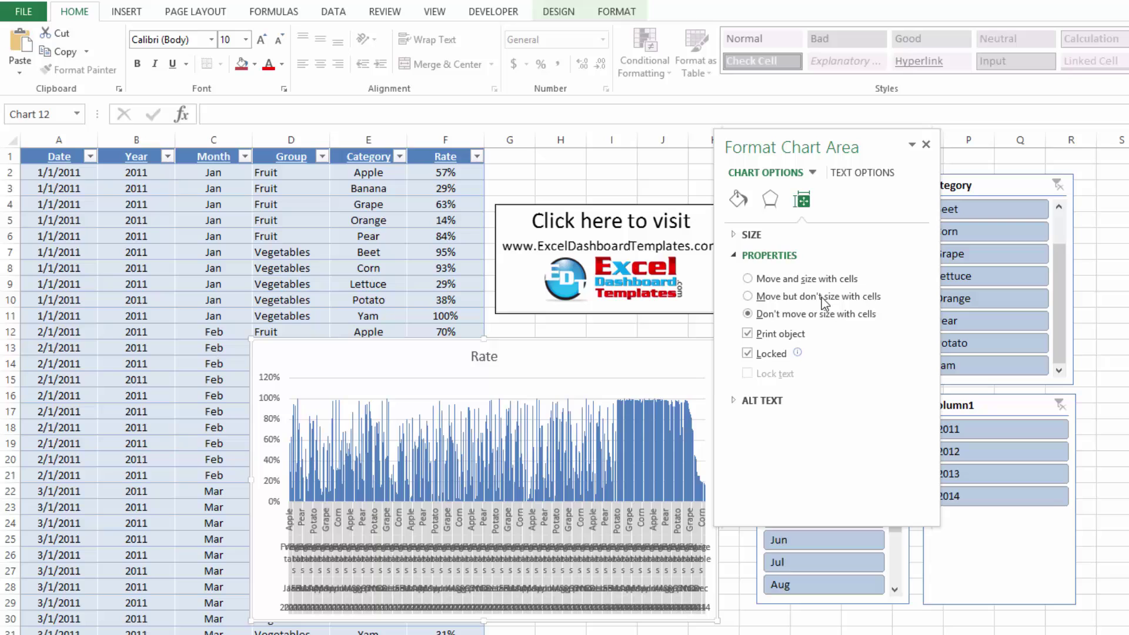
{"action": "left_click", "coordinate": [926, 145]}
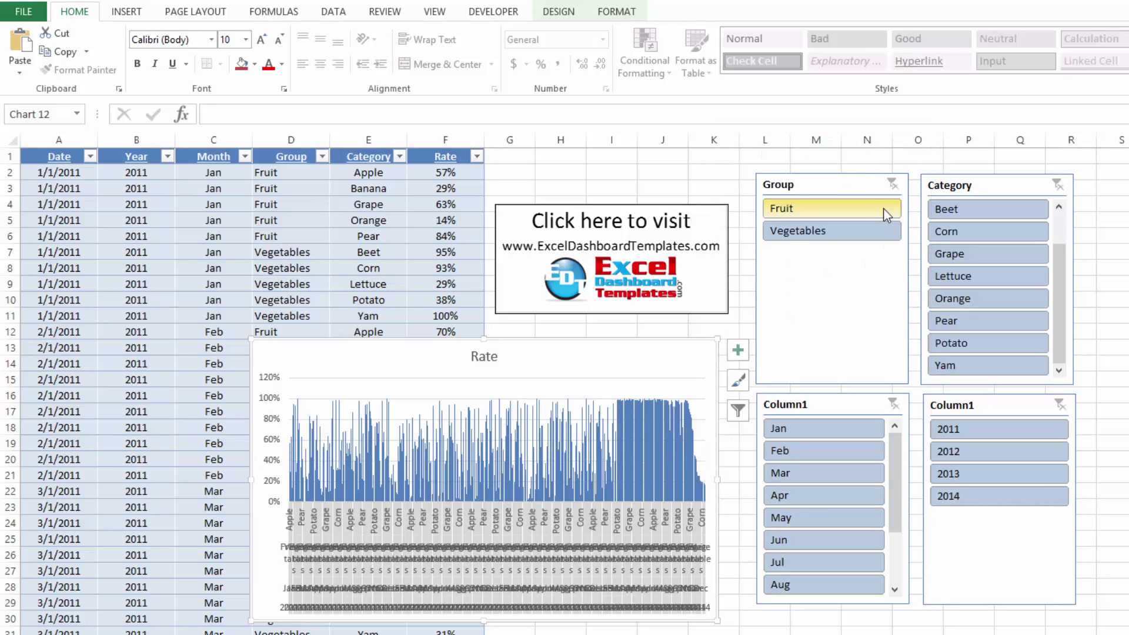
Test slicer filters for Fruit, February and 2012, then clear the month and year filters.
{"action": "left_click", "coordinate": [885, 209]}
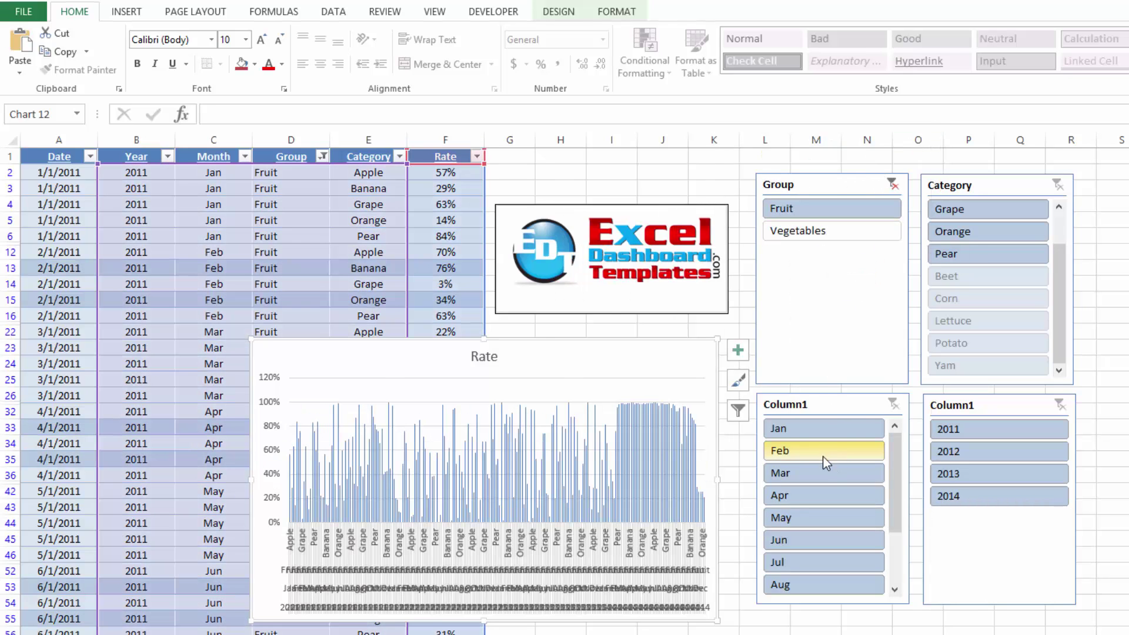
{"action": "left_click", "coordinate": [823, 456]}
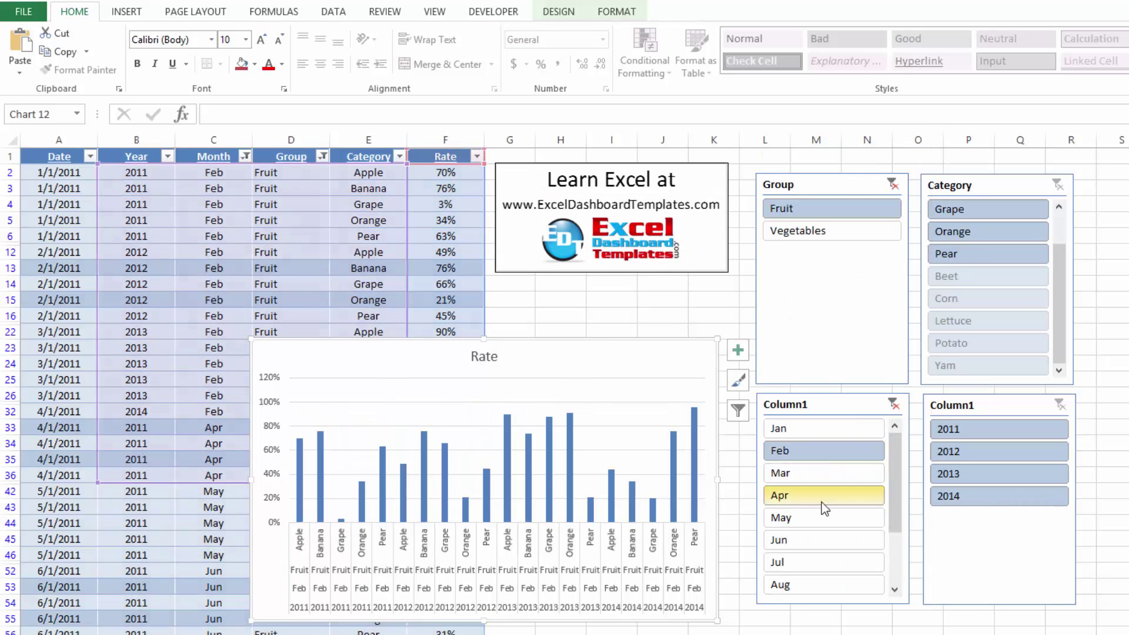
{"action": "left_click", "coordinate": [969, 460]}
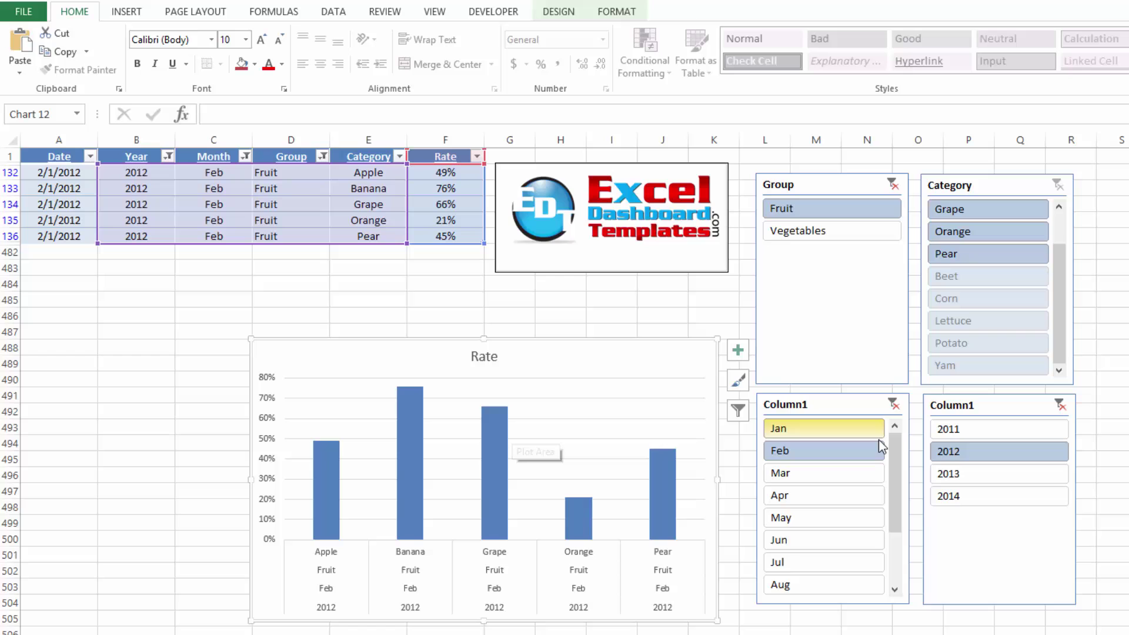
{"action": "left_click", "coordinate": [893, 404]}
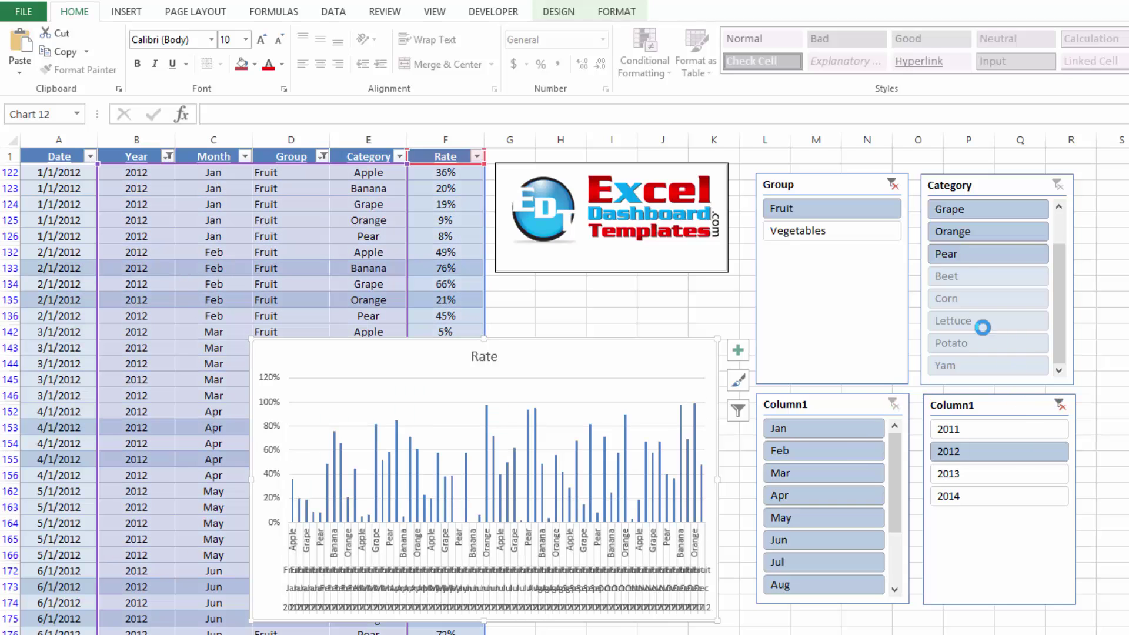
{"action": "left_click", "coordinate": [892, 184]}
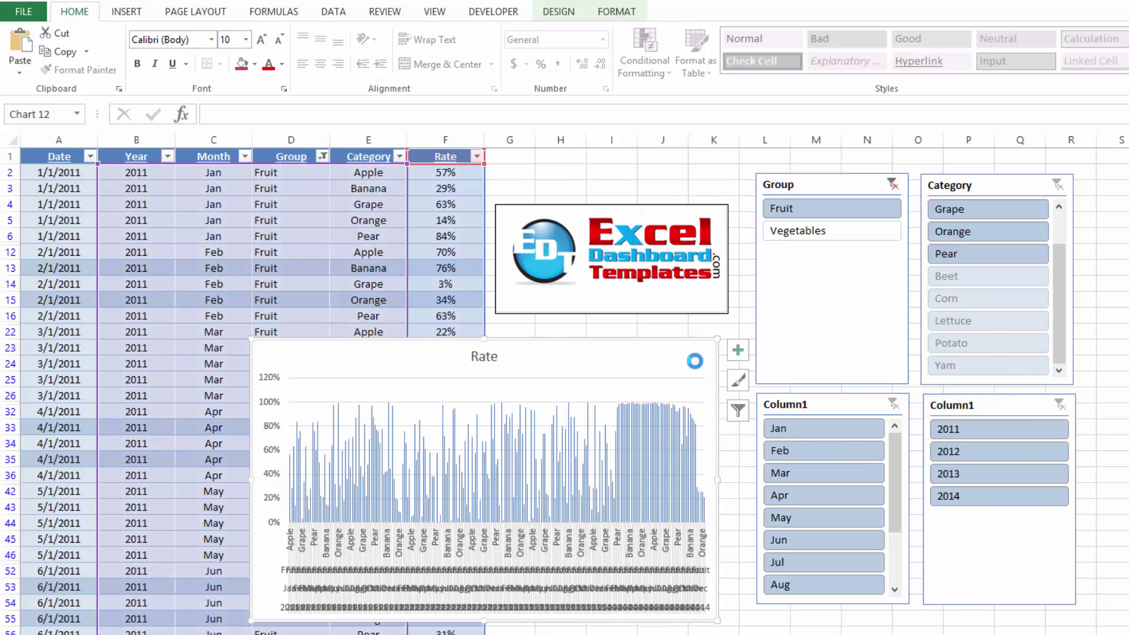
Filter the table to Corn and Lettuce in January only.
{"action": "left_click", "coordinate": [963, 231]}
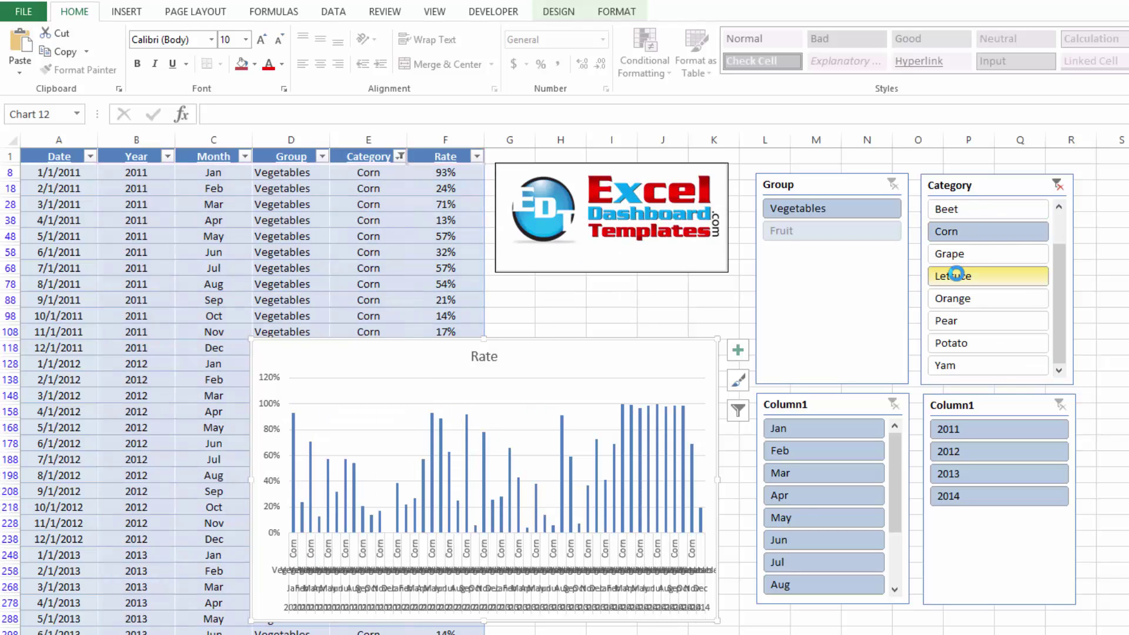
{"action": "left_click", "coordinate": [955, 274], "text": "ctrl"}
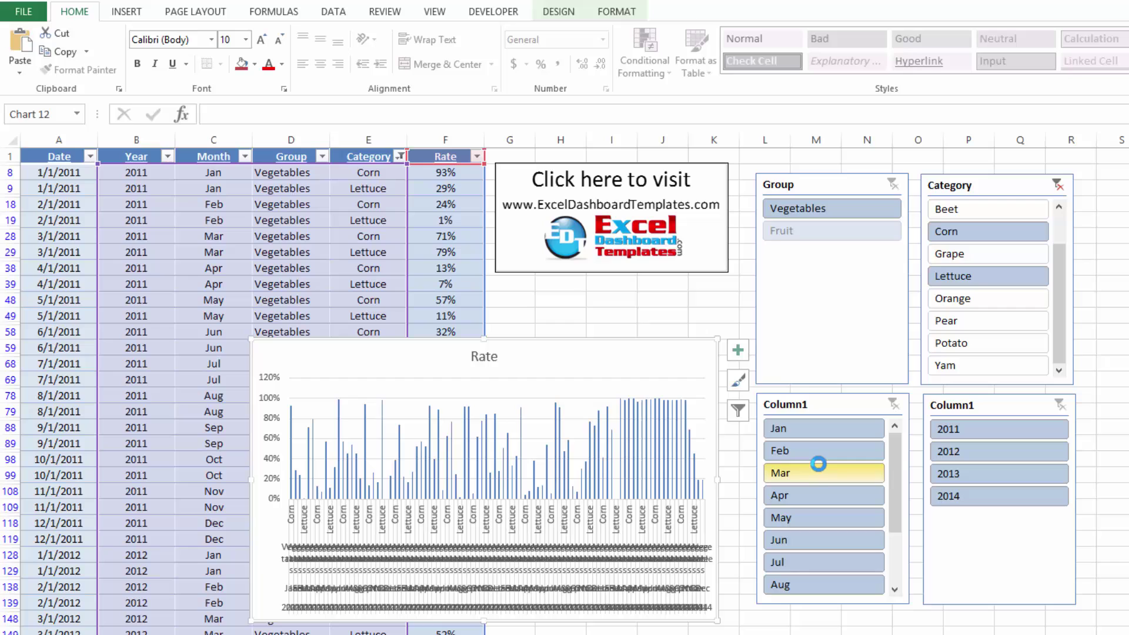
{"action": "left_click", "coordinate": [821, 471], "text": "ctrl"}
{"action": "left_click", "coordinate": [827, 439], "text": "ctrl"}
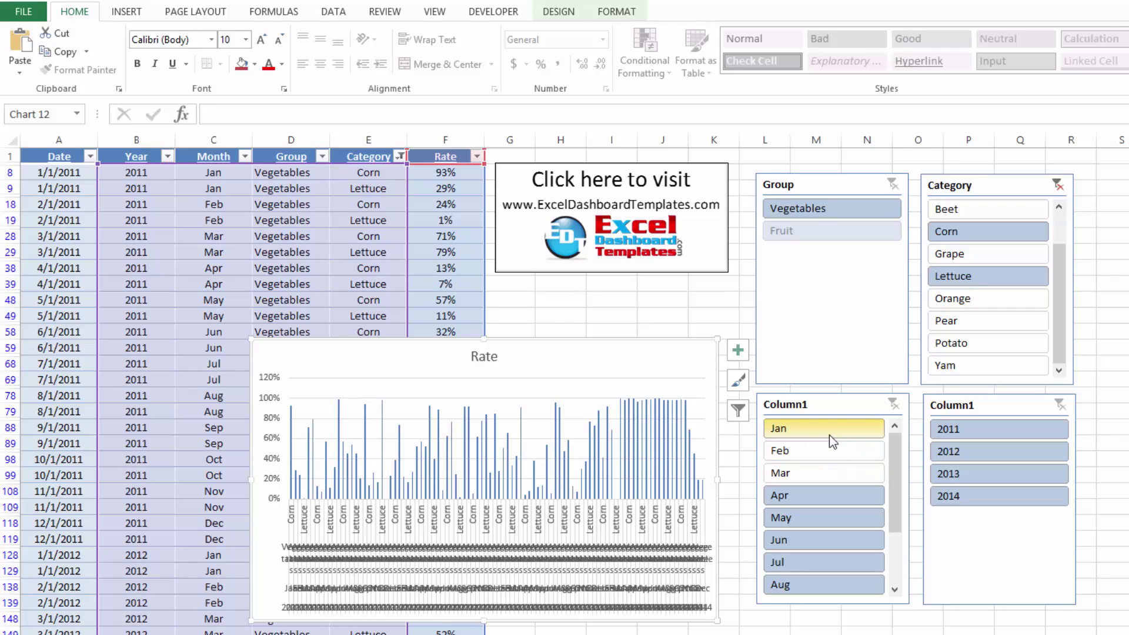
{"action": "left_click", "coordinate": [829, 434], "text": "ctrl"}
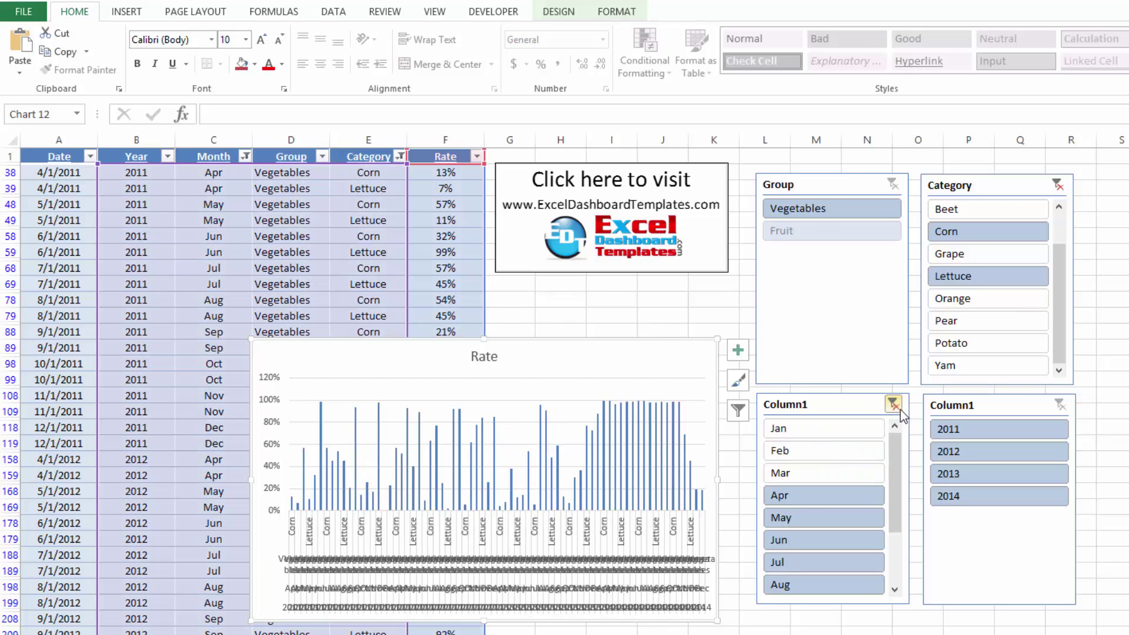
{"action": "left_click", "coordinate": [827, 435]}
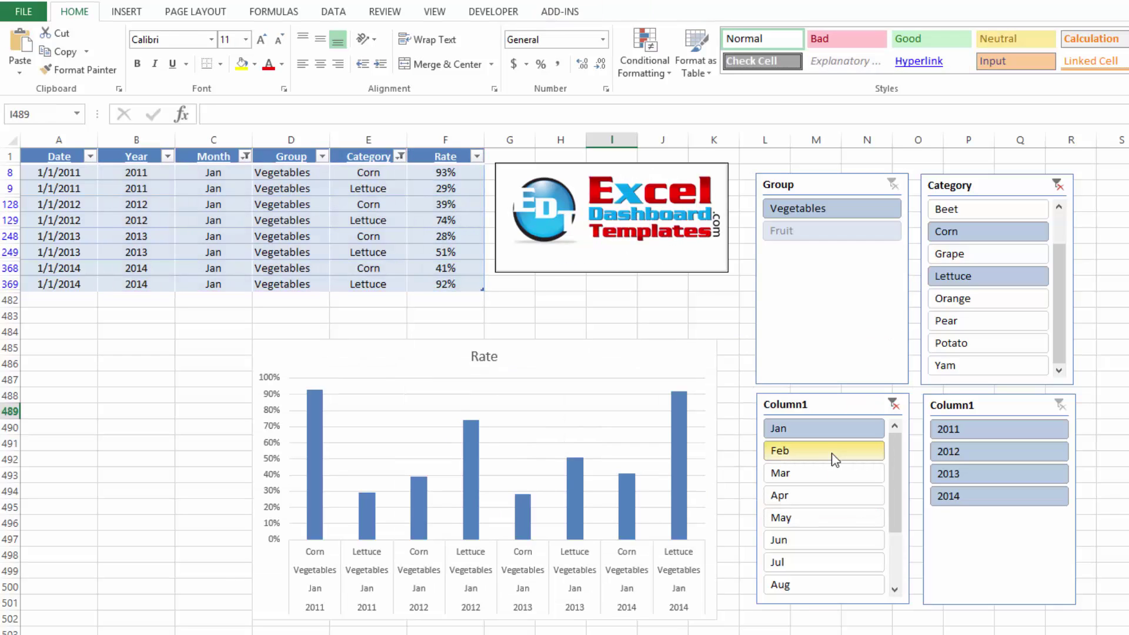
Add February and March to the month filter and enlarge the Rate chart up and left.
{"action": "left_click", "coordinate": [833, 453], "text": "ctrl"}
{"action": "left_click", "coordinate": [838, 478], "text": "ctrl"}
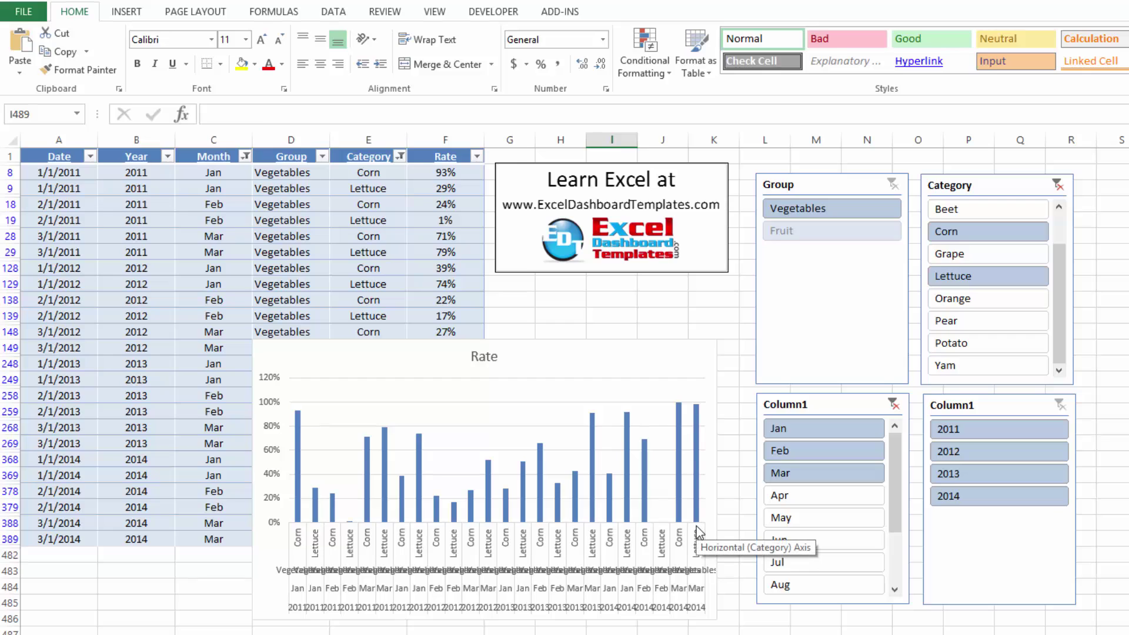
{"action": "left_click", "coordinate": [627, 465]}
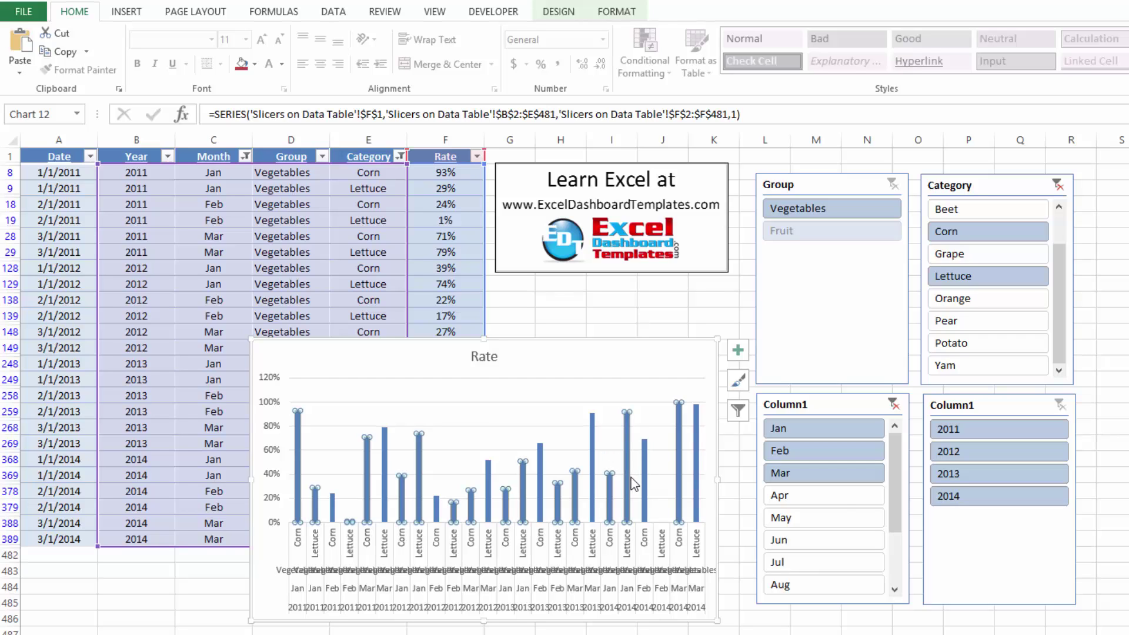
{"action": "mouse_move", "coordinate": [633, 484]}
{"action": "left_click_drag", "start_coordinate": [244, 334], "coordinate": [41, 280]}
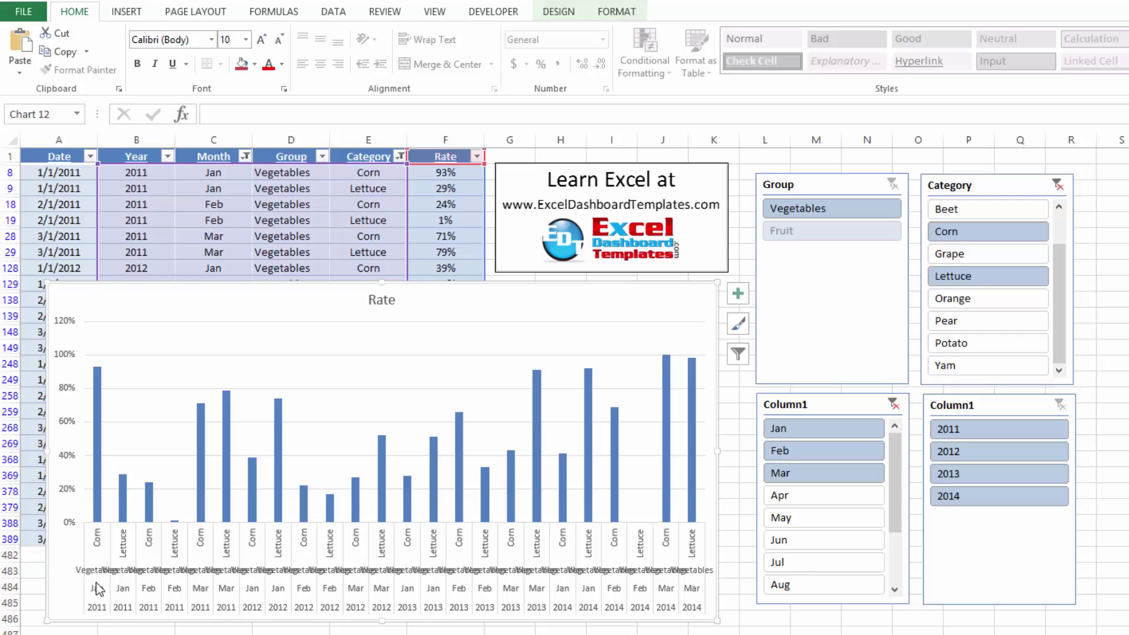
{"action": "left_click", "coordinate": [104, 547]}
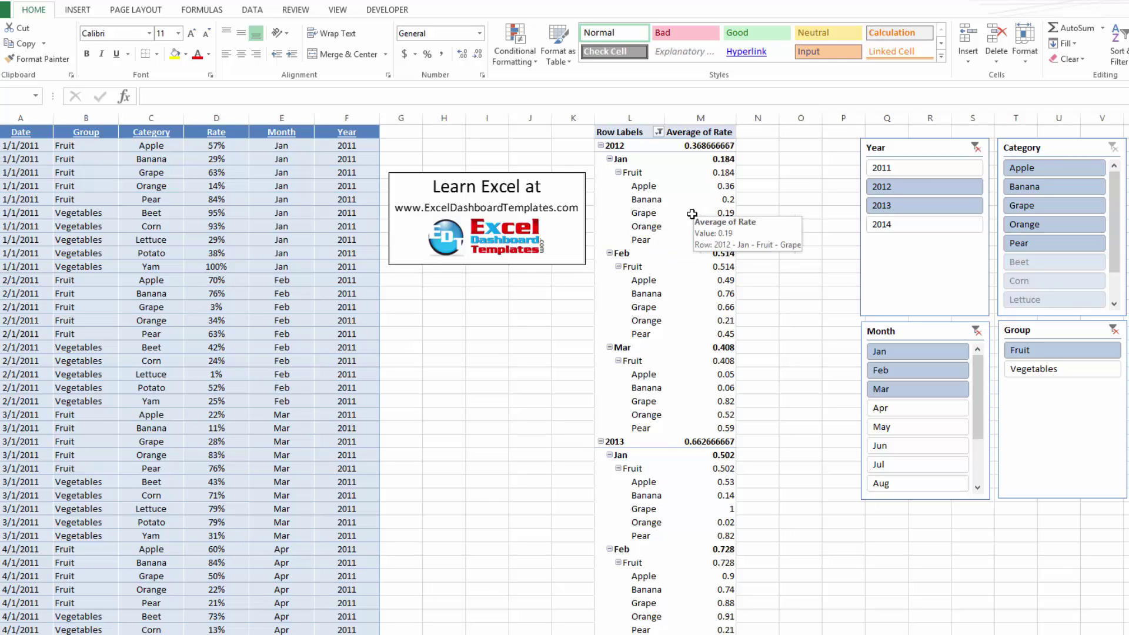
Float the PivotTable field list over the sheet and enlarge its areas section to show all row fields.
{"action": "left_click", "coordinate": [648, 204]}
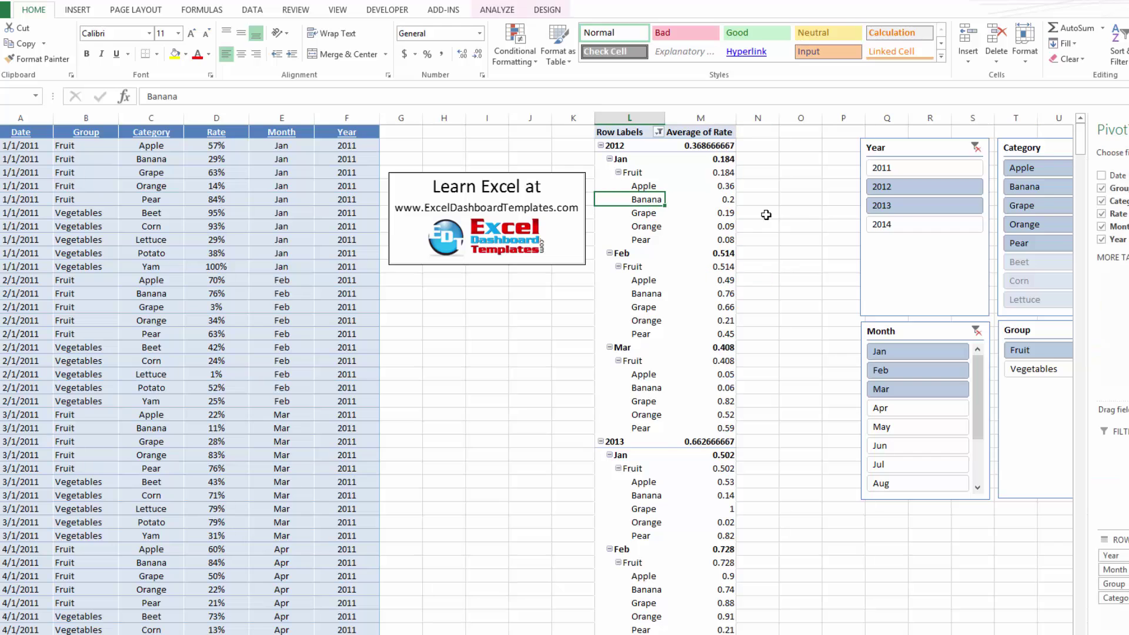
{"action": "left_click_drag", "start_coordinate": [1112, 131], "coordinate": [275, 131]}
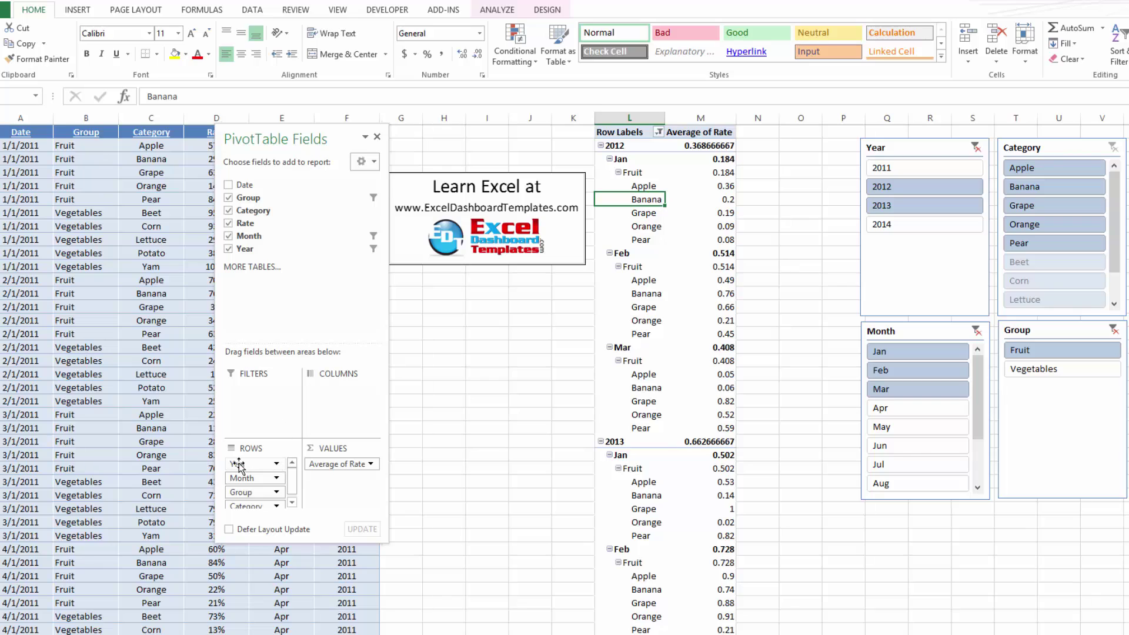
{"action": "left_click_drag", "start_coordinate": [294, 539], "coordinate": [295, 557]}
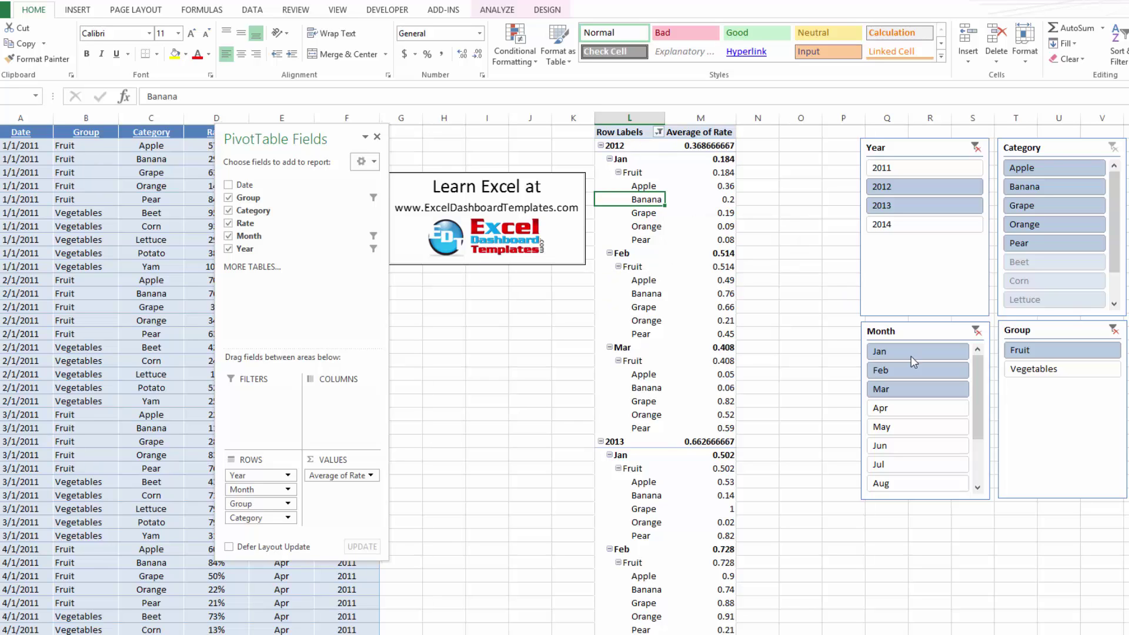
Clear the Month and Year slicer filters so the pivot table includes all months and years.
{"action": "left_click", "coordinate": [975, 333]}
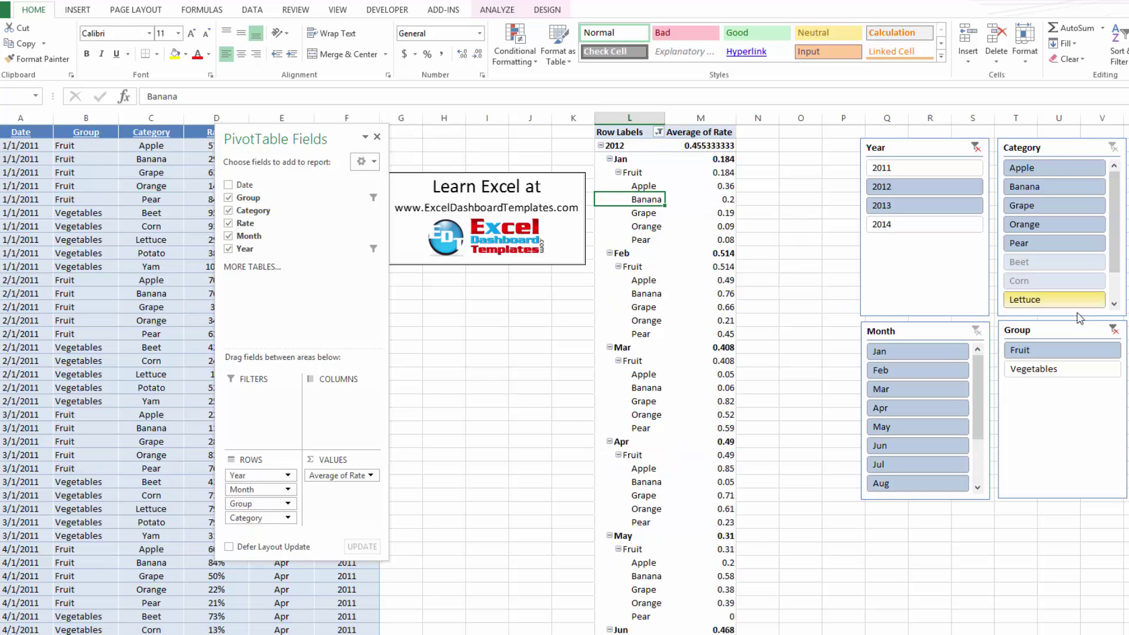
{"action": "left_click", "coordinate": [985, 146]}
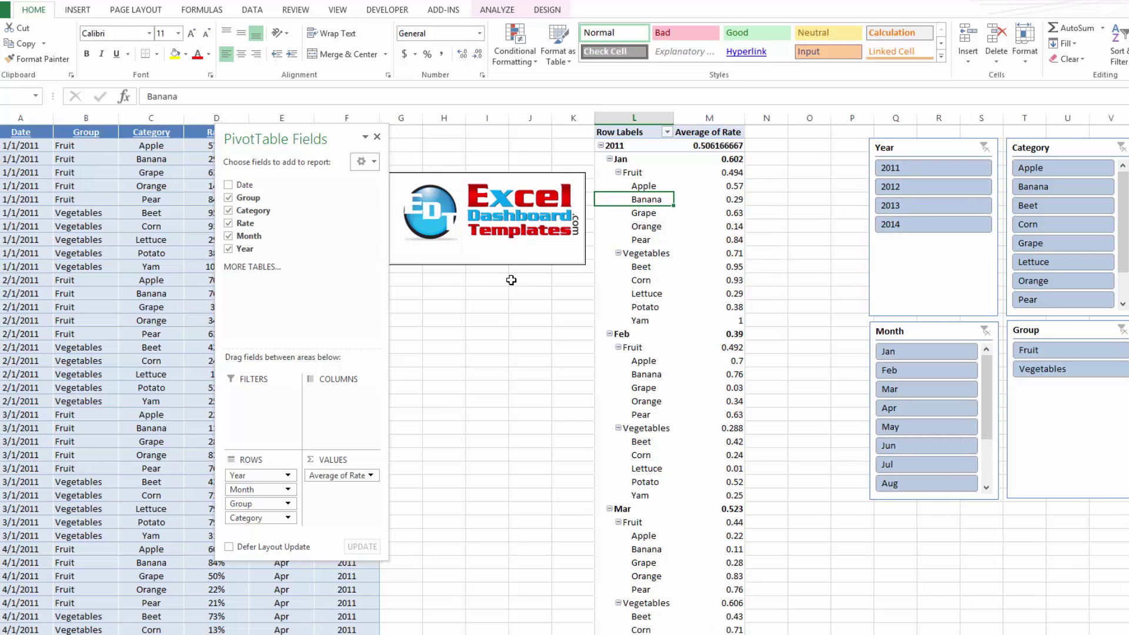
{"action": "left_click", "coordinate": [664, 231]}
{"action": "left_click", "coordinate": [673, 268]}
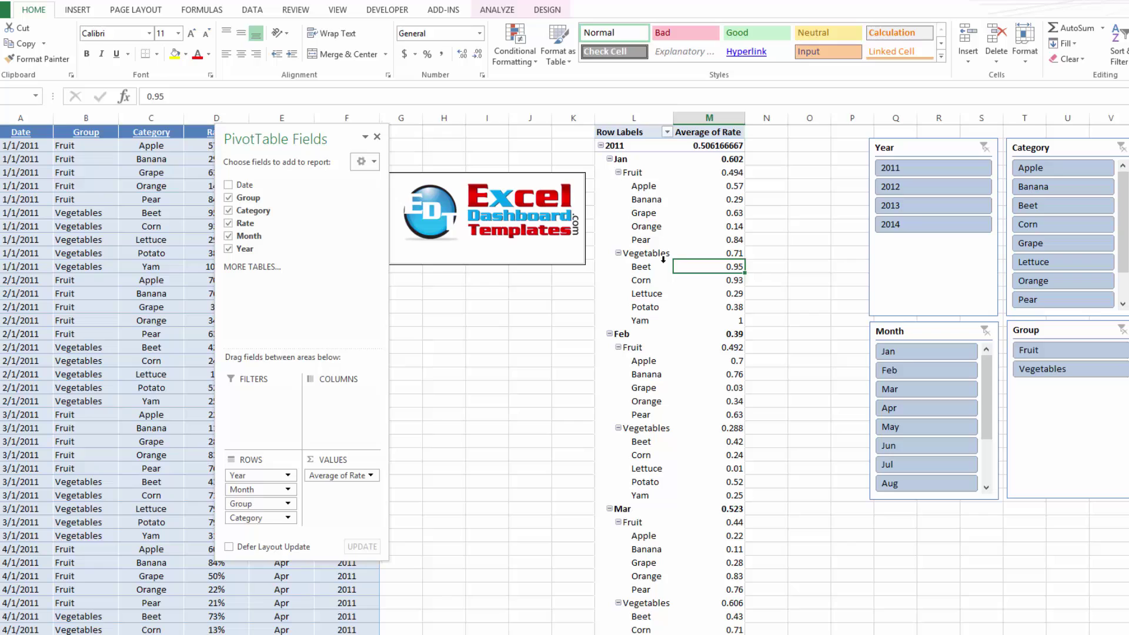
{"action": "left_click", "coordinate": [651, 213]}
Insert a 2-D clustered column PivotChart, then enlarge and position it below the logo.
{"action": "left_click", "coordinate": [68, 16]}
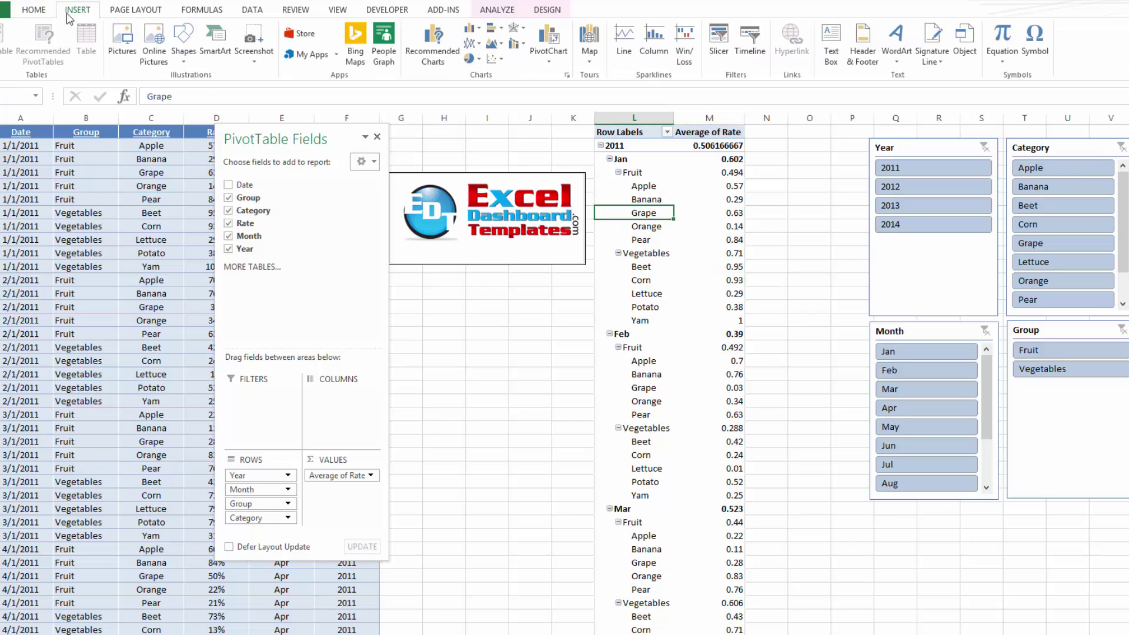
{"action": "left_click", "coordinate": [471, 29]}
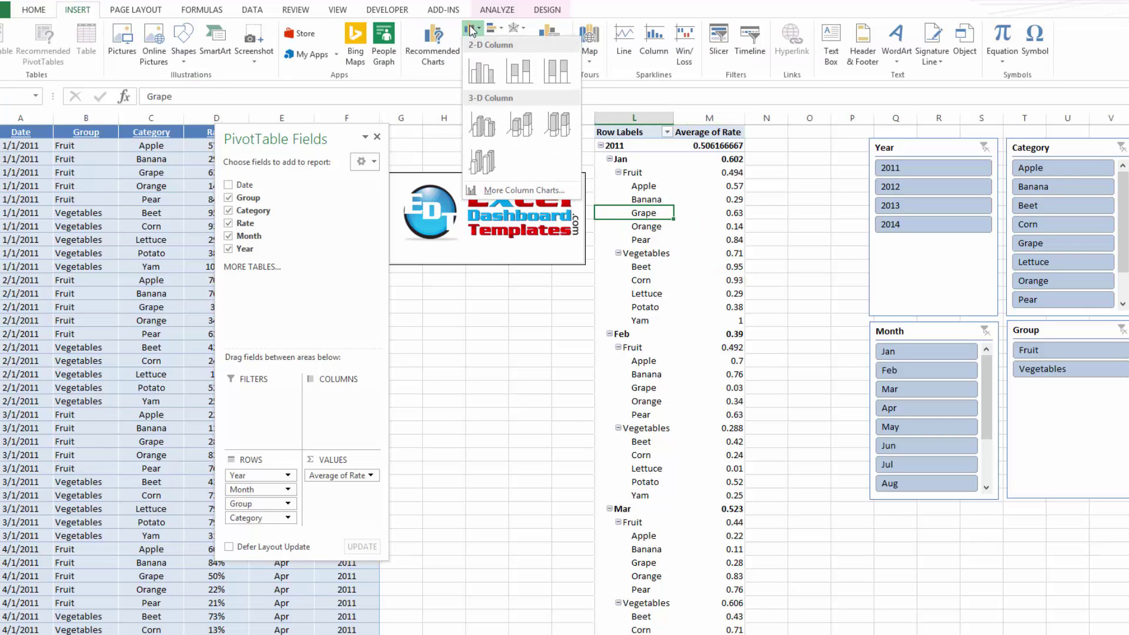
{"action": "left_click", "coordinate": [481, 72]}
{"action": "left_click_drag", "start_coordinate": [464, 297], "coordinate": [391, 276]}
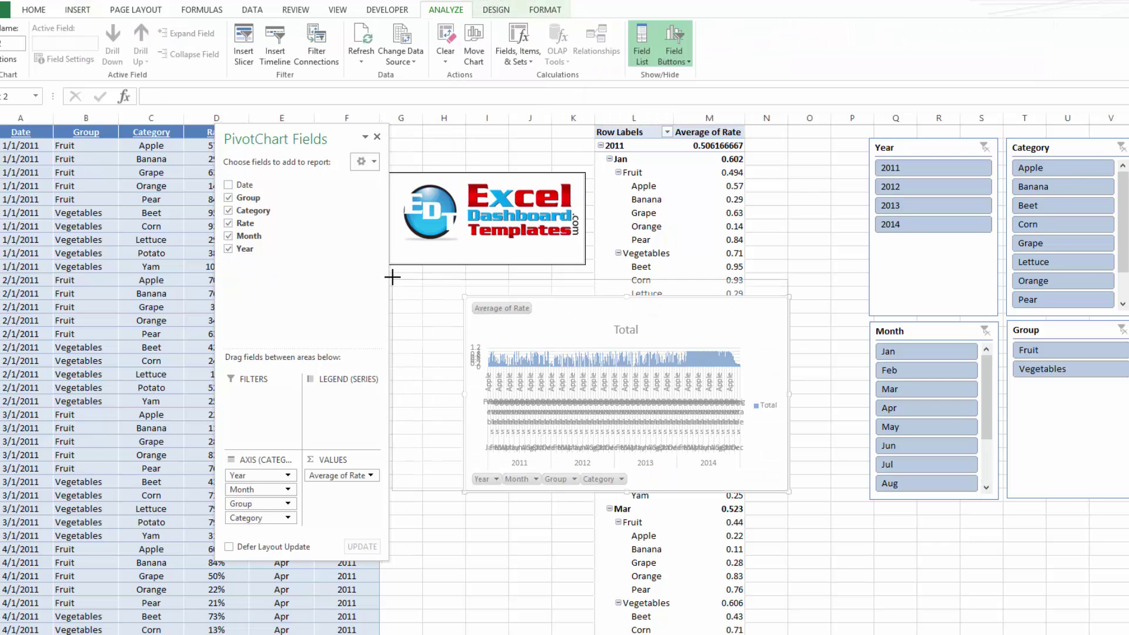
{"action": "left_click_drag", "start_coordinate": [786, 489], "coordinate": [851, 497]}
{"action": "left_click_drag", "start_coordinate": [813, 304], "coordinate": [817, 294]}
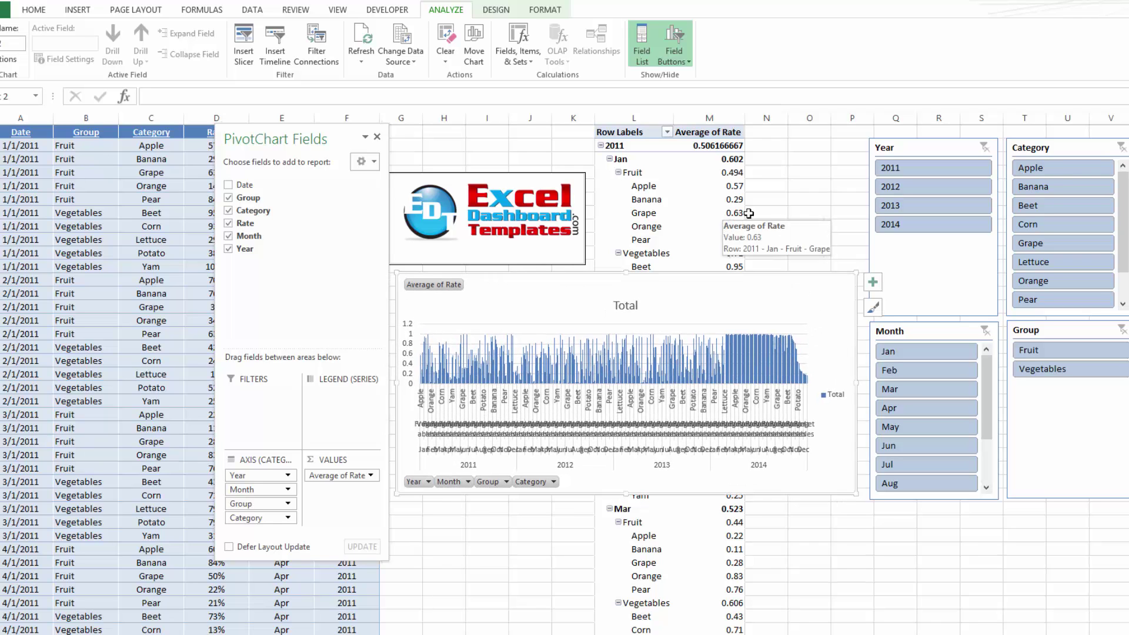
Filter the slicers to year 2011, category Beet and months Jan, Feb and Mar.
{"action": "left_click", "coordinate": [944, 165]}
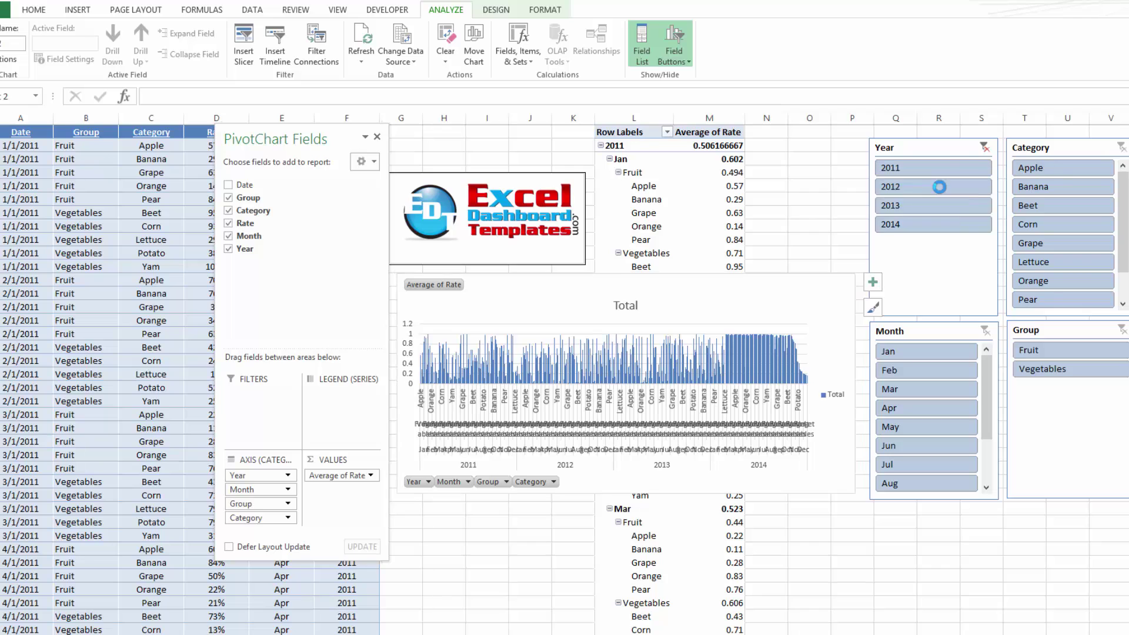
{"action": "left_click", "coordinate": [1052, 205]}
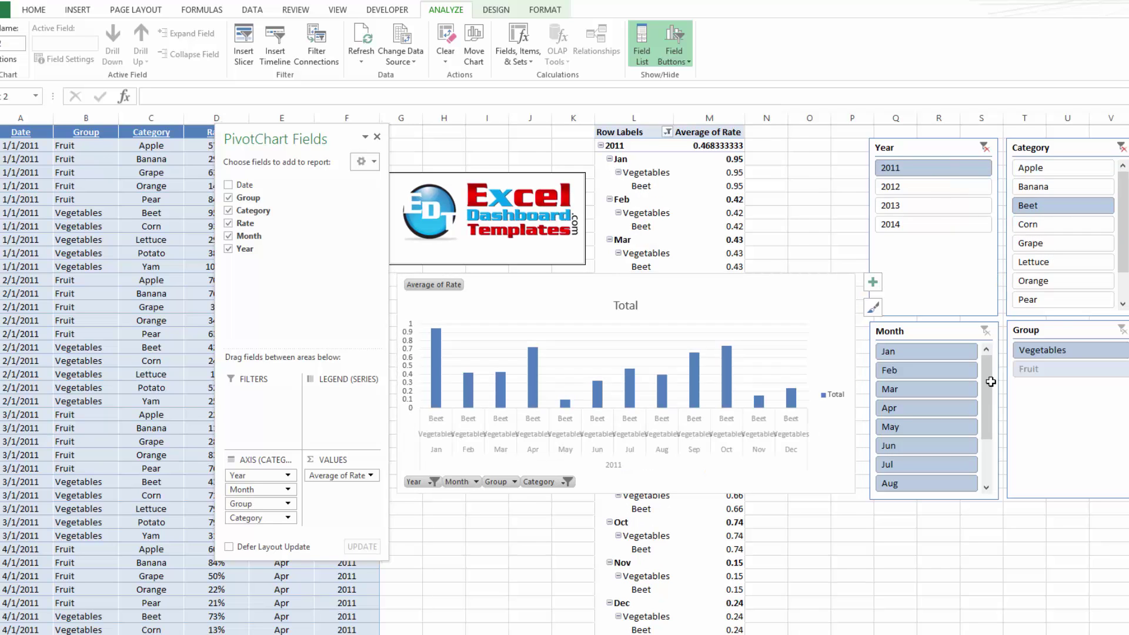
{"action": "left_click", "coordinate": [944, 372]}
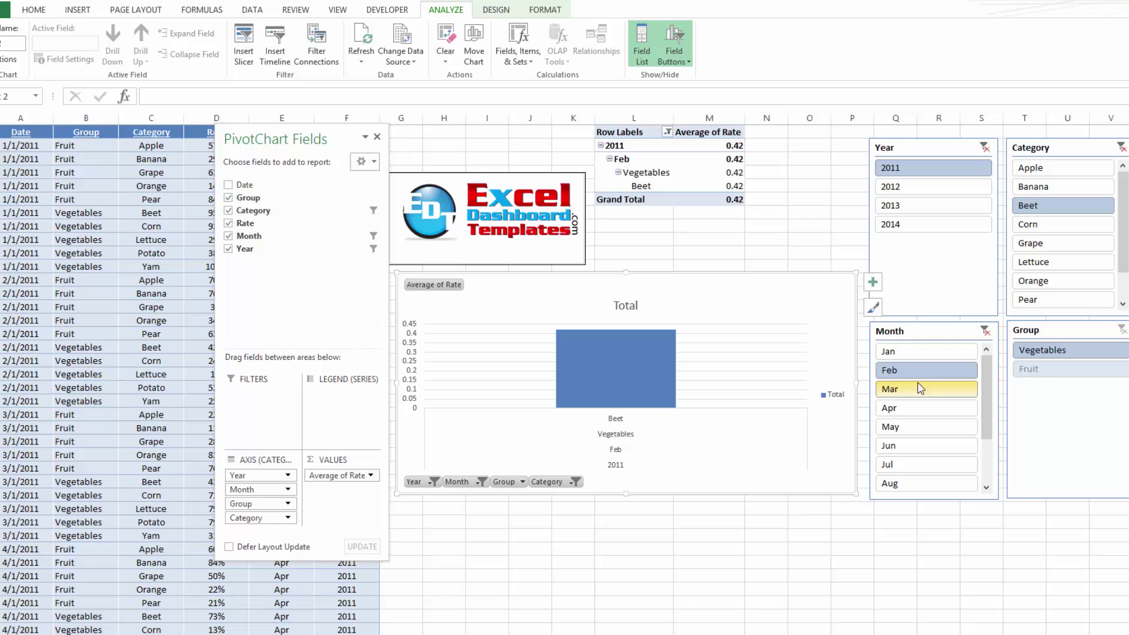
{"action": "left_click", "coordinate": [912, 352]}
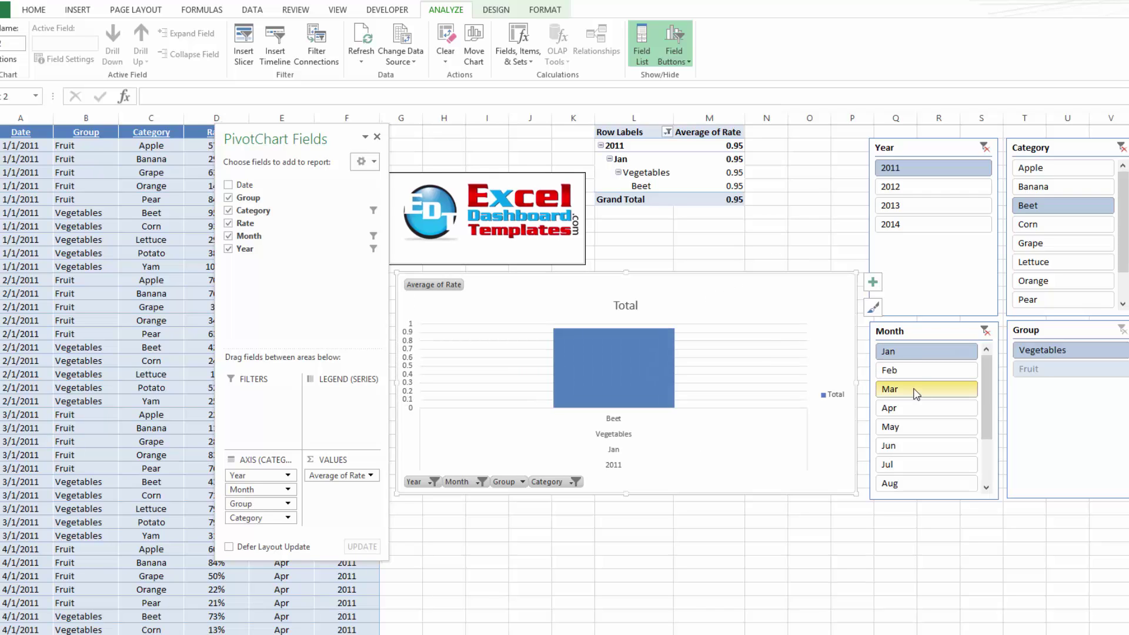
{"action": "left_click", "coordinate": [914, 372], "text": "ctrl"}
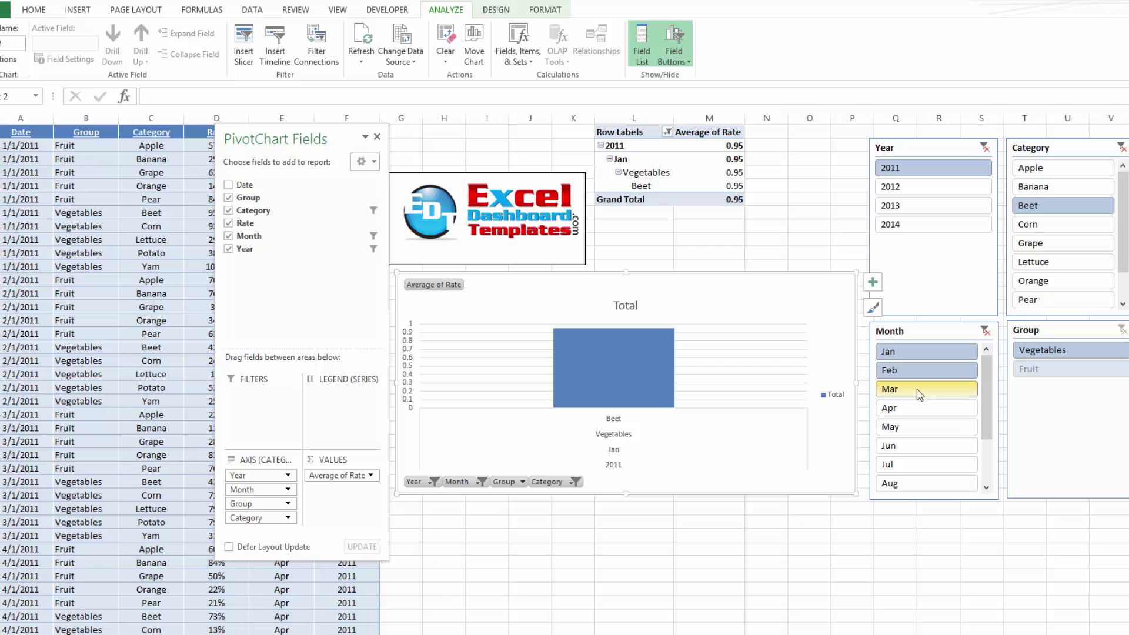
{"action": "left_click", "coordinate": [919, 393], "text": "ctrl"}
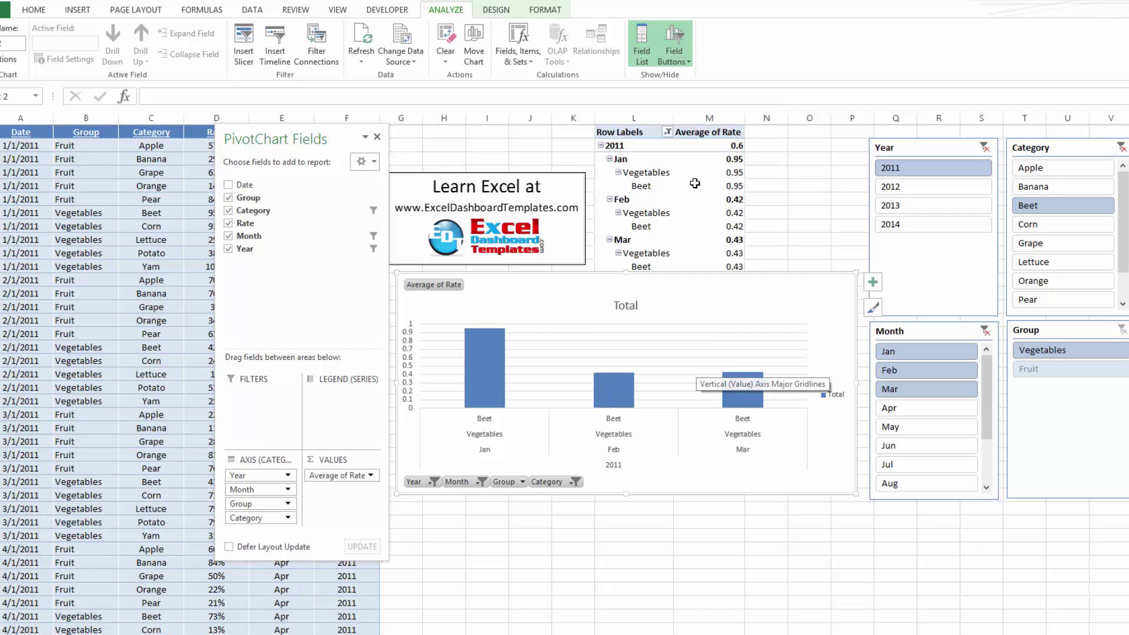
{"action": "left_click_drag", "start_coordinate": [632, 160], "coordinate": [730, 261]}
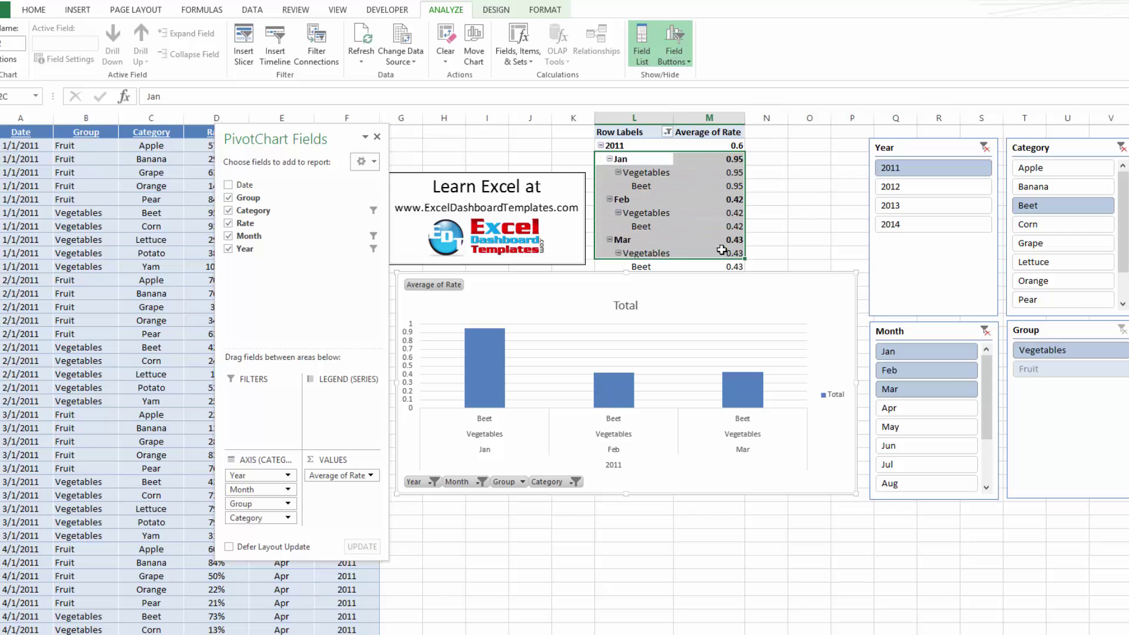
{"action": "left_click", "coordinate": [774, 205]}
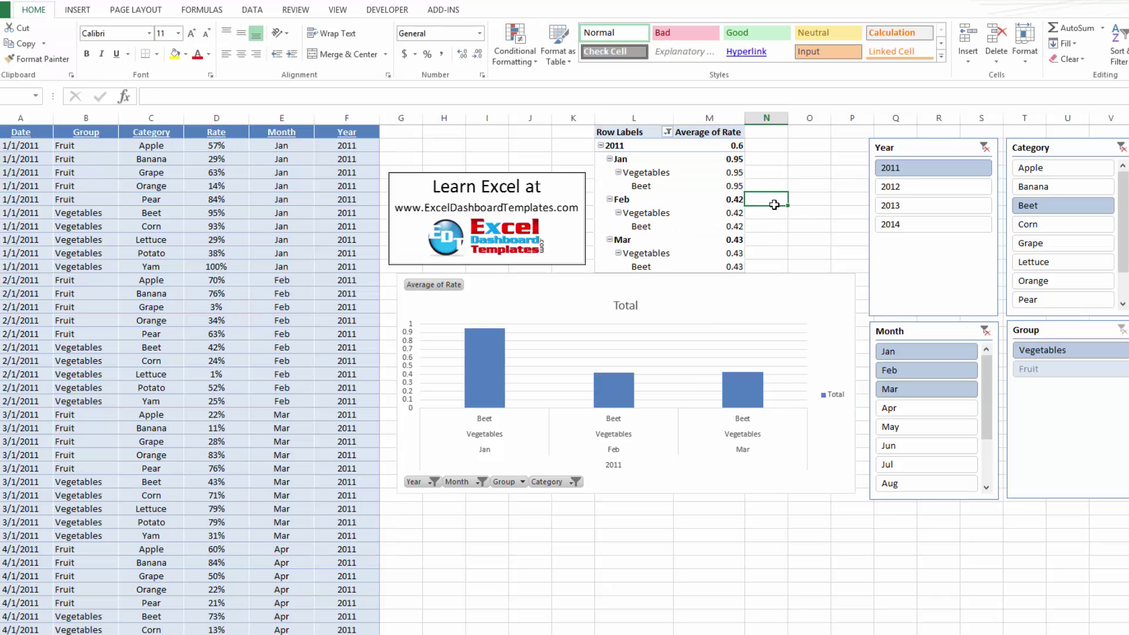
Delete the Total legend from the PivotChart.
{"action": "left_click", "coordinate": [738, 302]}
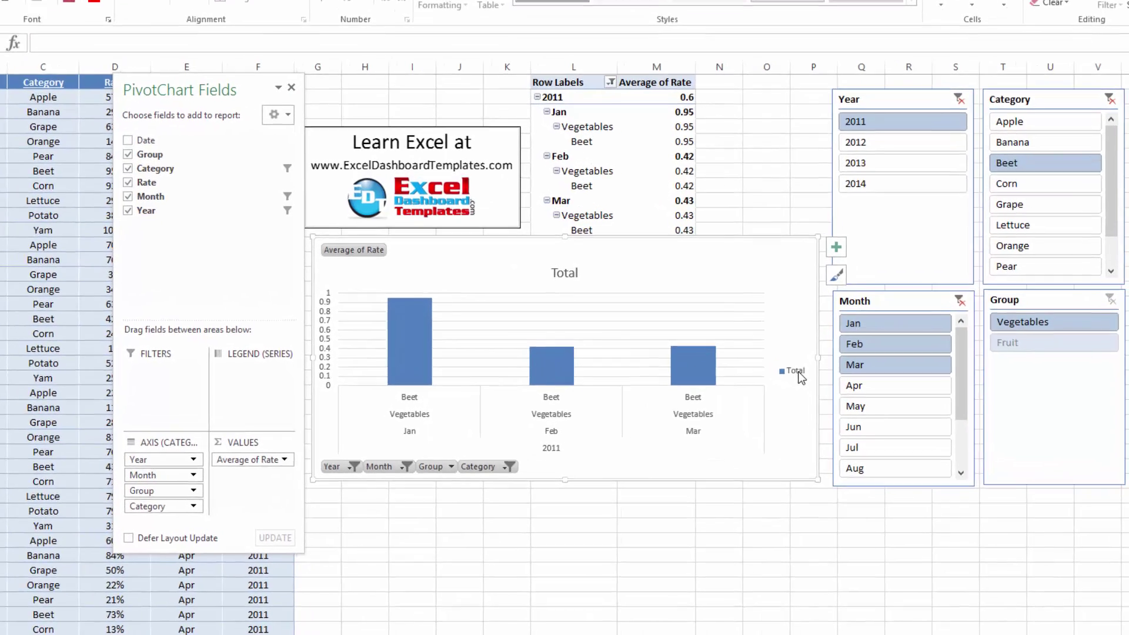
{"action": "left_click", "coordinate": [801, 377]}
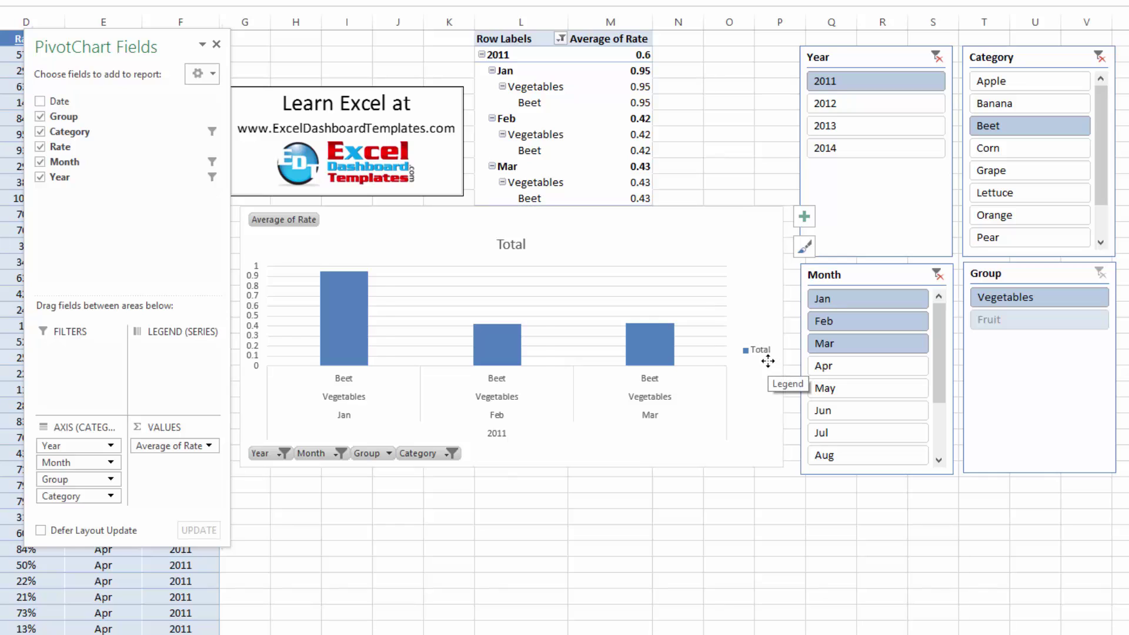
{"action": "key", "text": "Delete"}
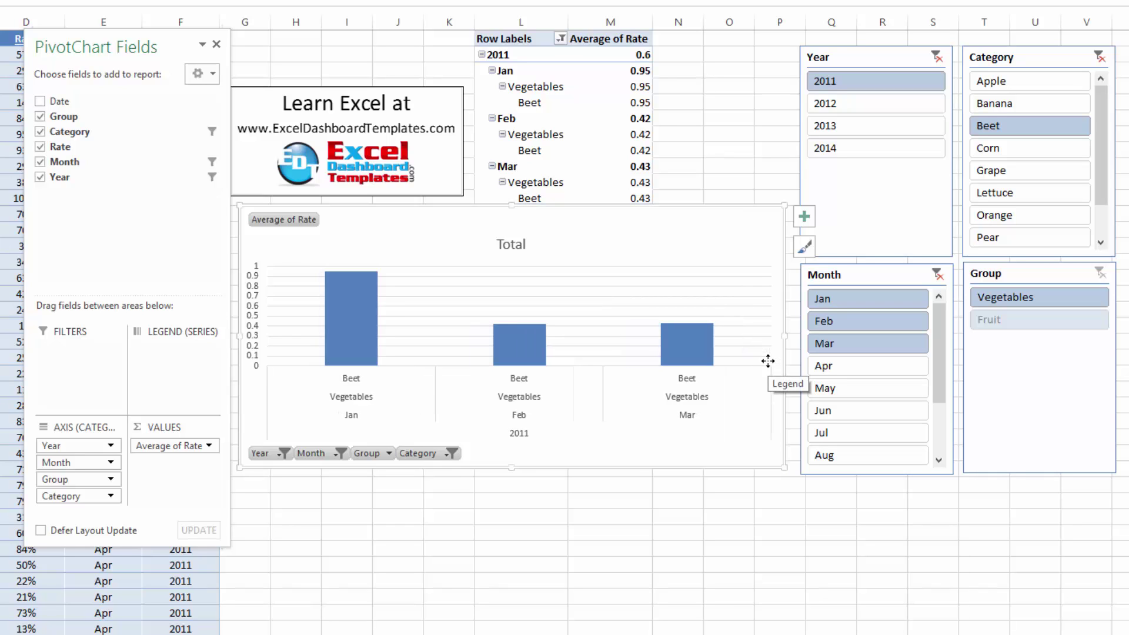
Add Apple and Banana to the chart's Category filter alongside Beet.
{"action": "left_click", "coordinate": [453, 453]}
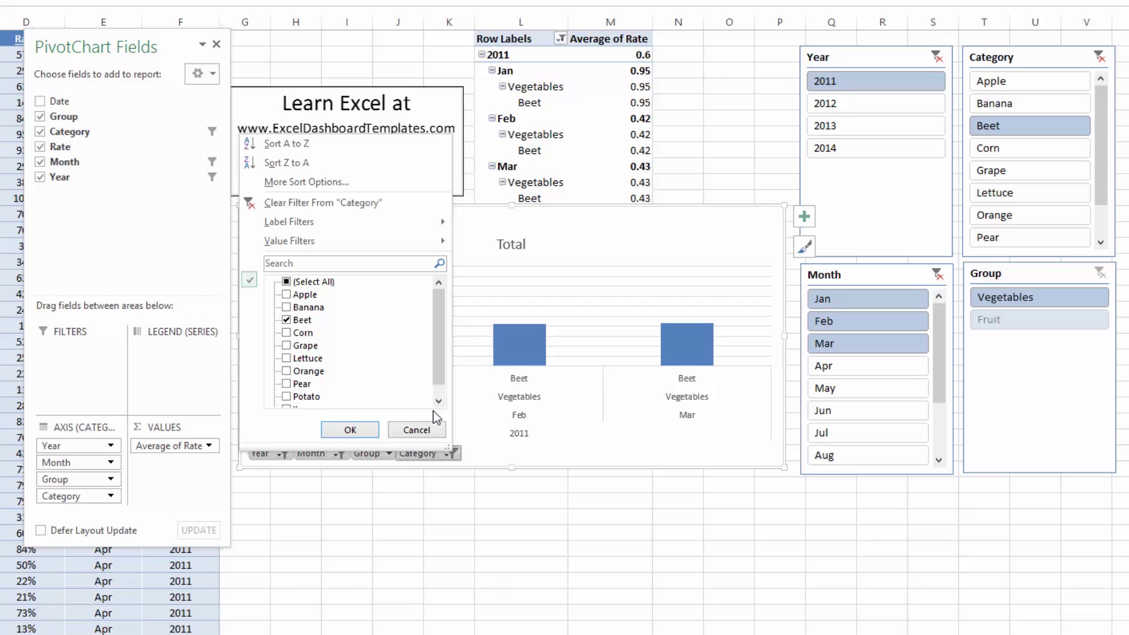
{"action": "left_click", "coordinate": [432, 434]}
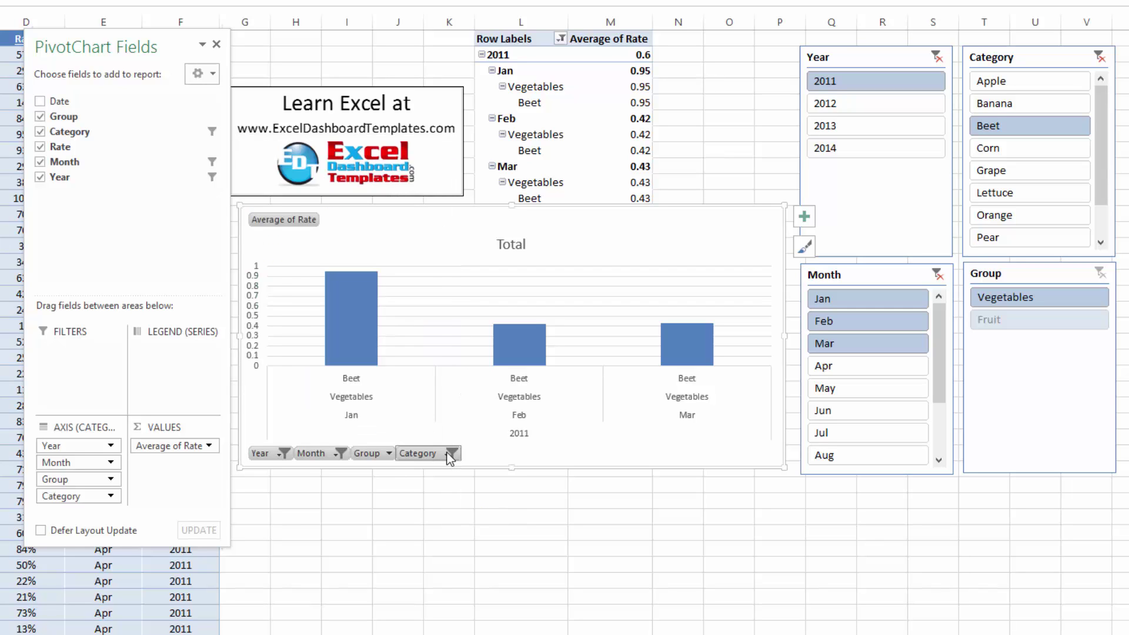
{"action": "left_click", "coordinate": [452, 453]}
{"action": "left_click", "coordinate": [281, 307]}
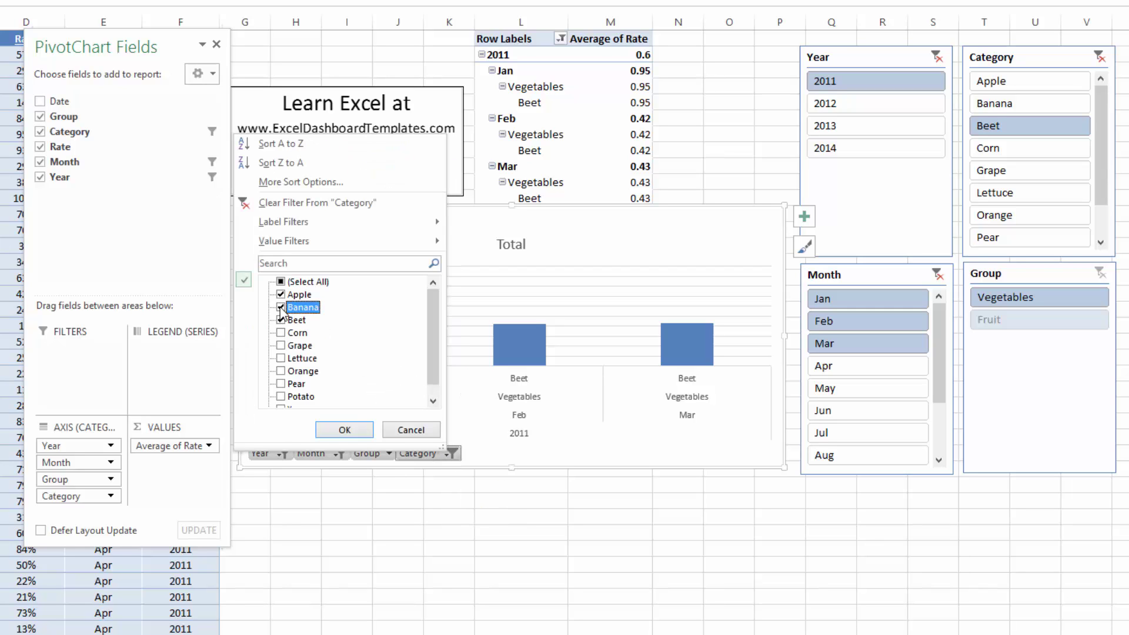
{"action": "left_click", "coordinate": [365, 432]}
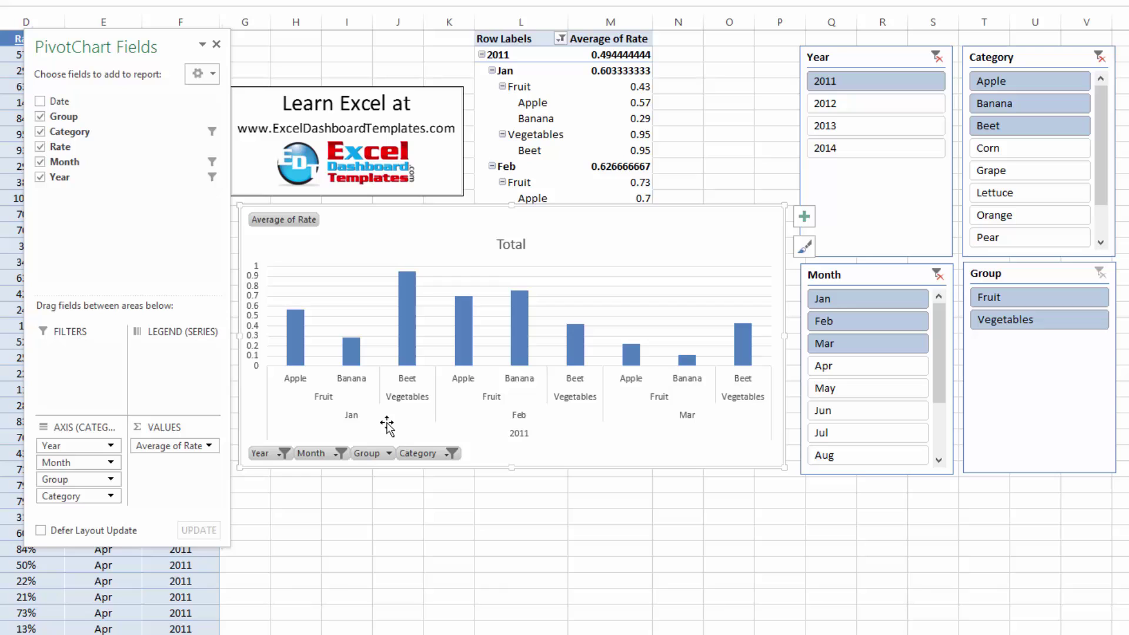
Hide All Field Buttons on Chart from the Average of Rate field button's menu.
{"action": "right_click", "coordinate": [287, 220]}
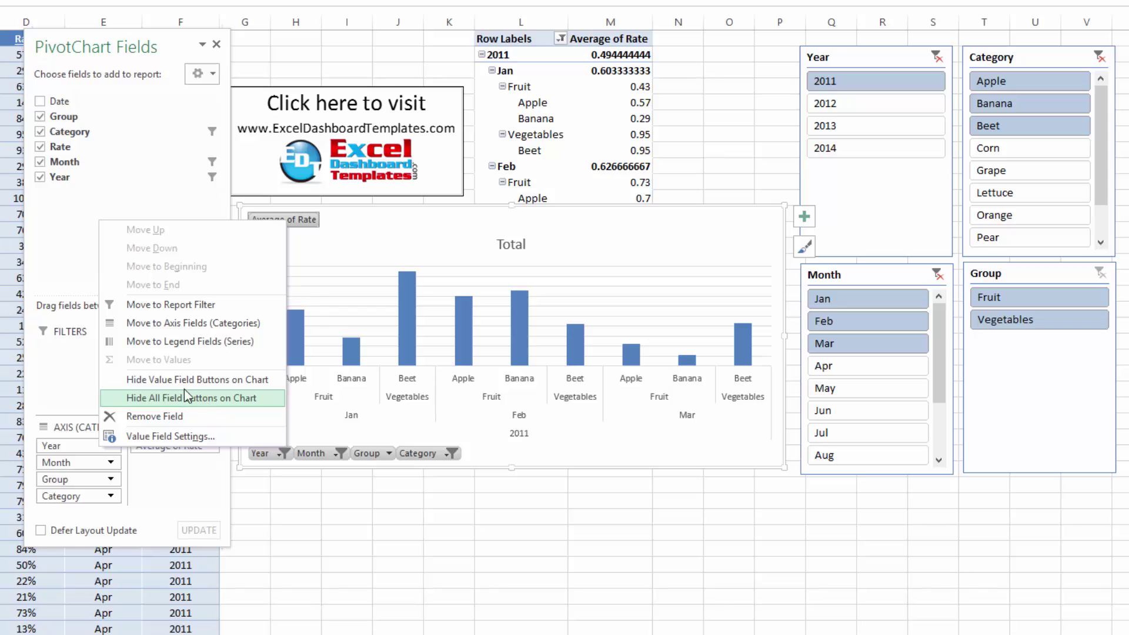
{"action": "left_click", "coordinate": [584, 437]}
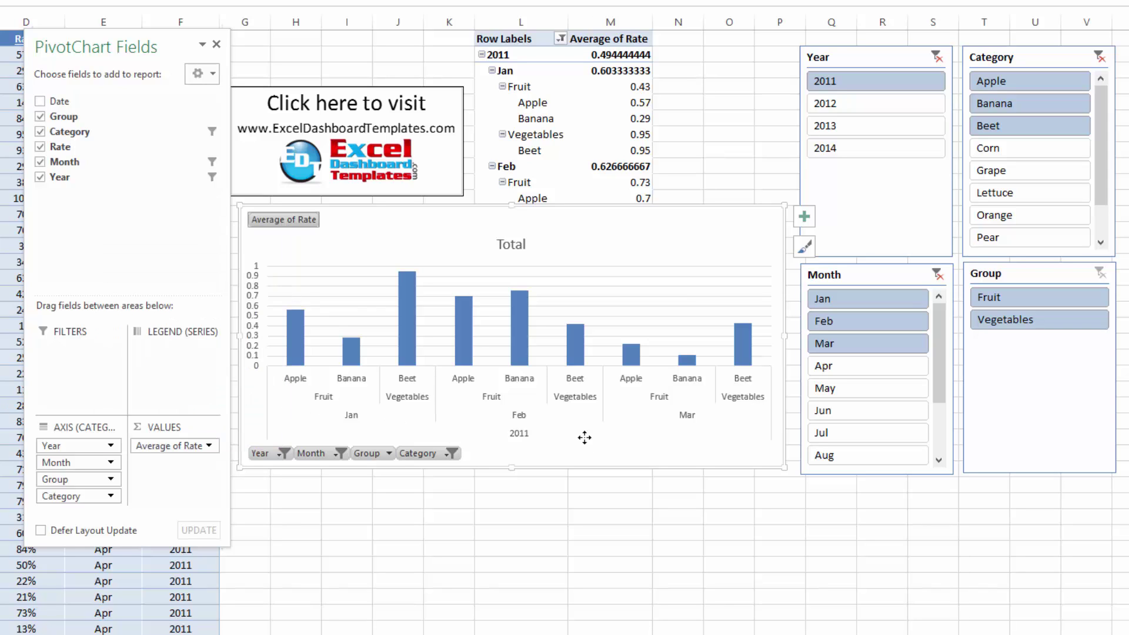
{"action": "right_click", "coordinate": [425, 454]}
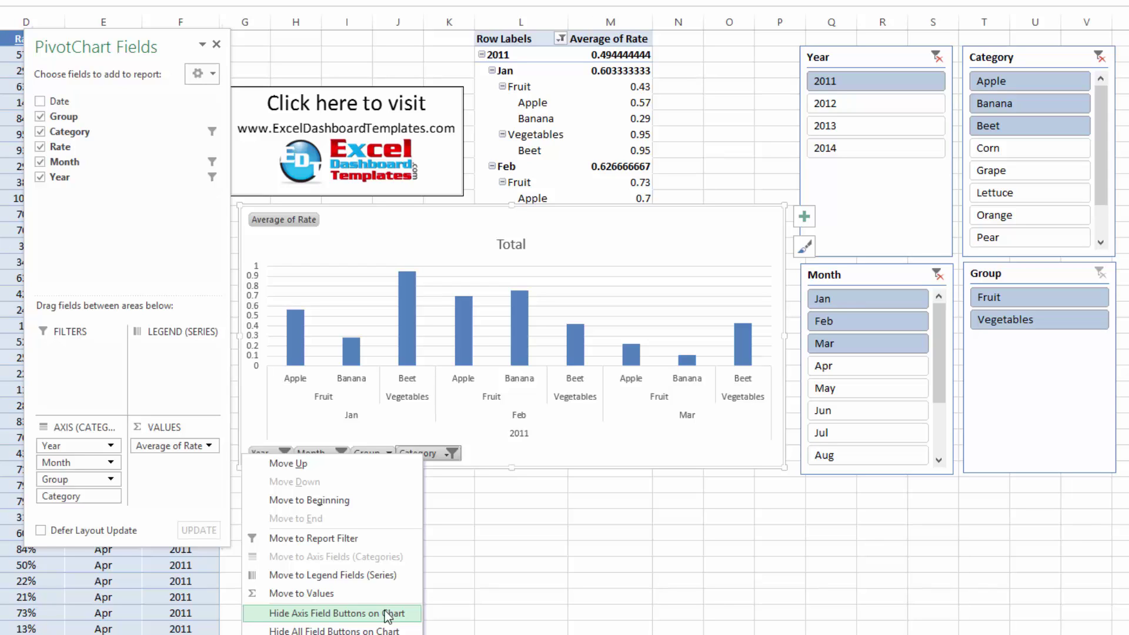
{"action": "left_click", "coordinate": [352, 232]}
{"action": "right_click", "coordinate": [357, 228]}
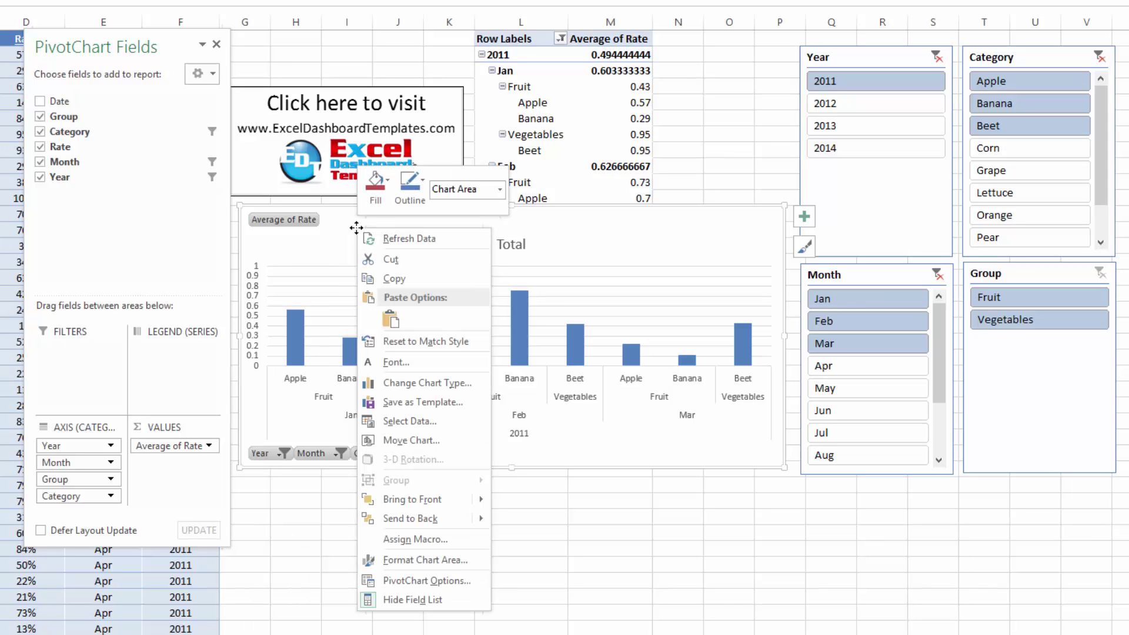
{"action": "right_click", "coordinate": [318, 225]}
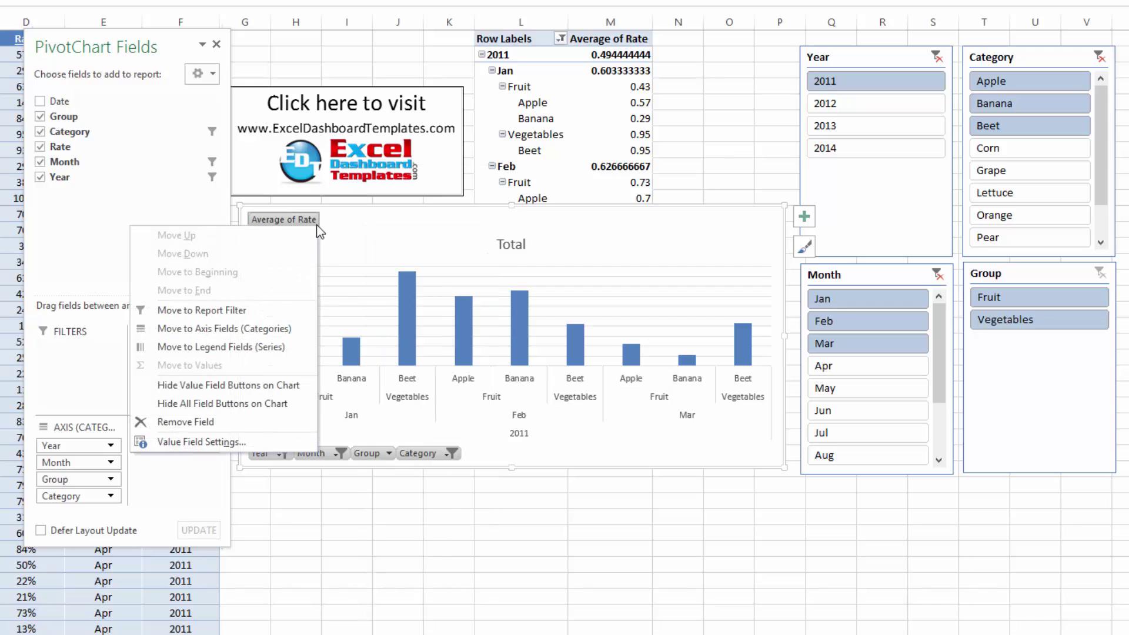
{"action": "right_click", "coordinate": [421, 235]}
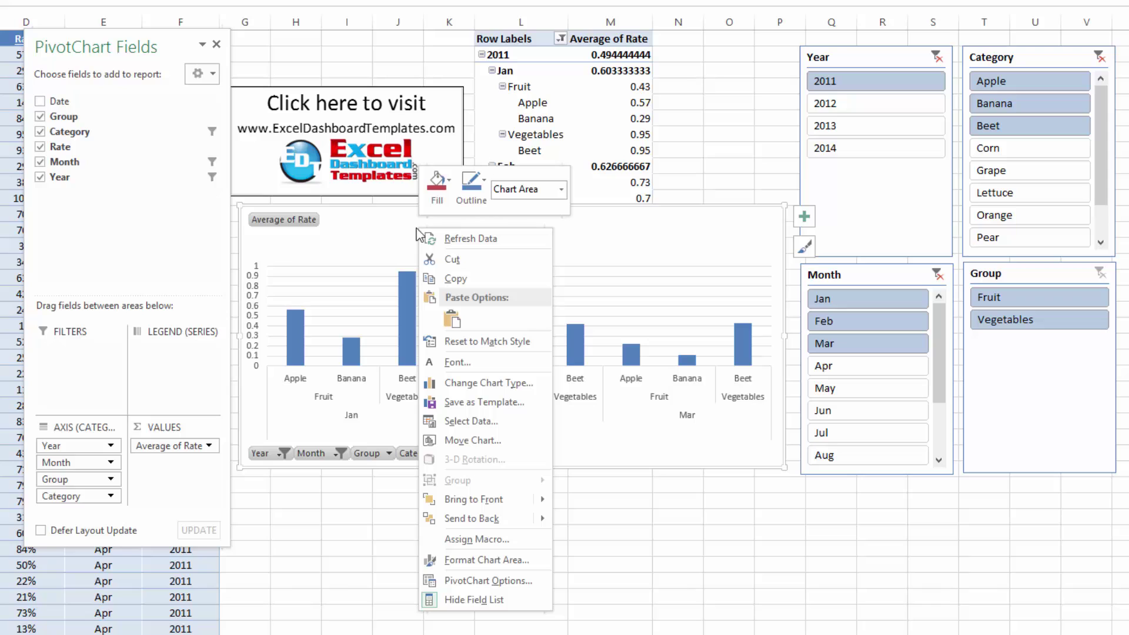
{"action": "right_click", "coordinate": [283, 217]}
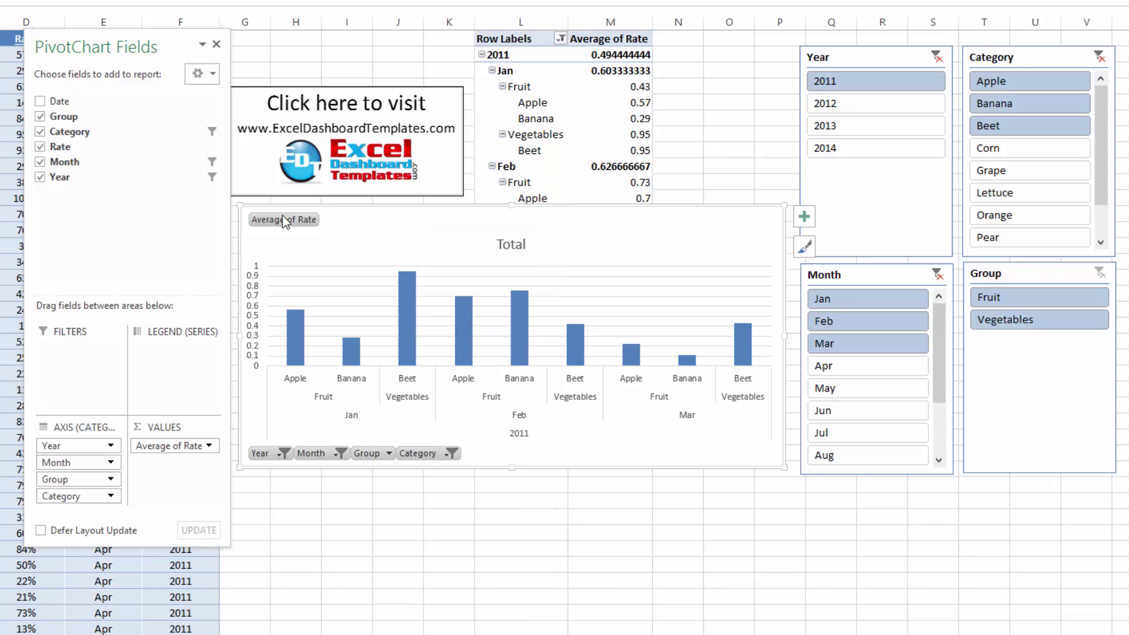
{"action": "right_click", "coordinate": [283, 216]}
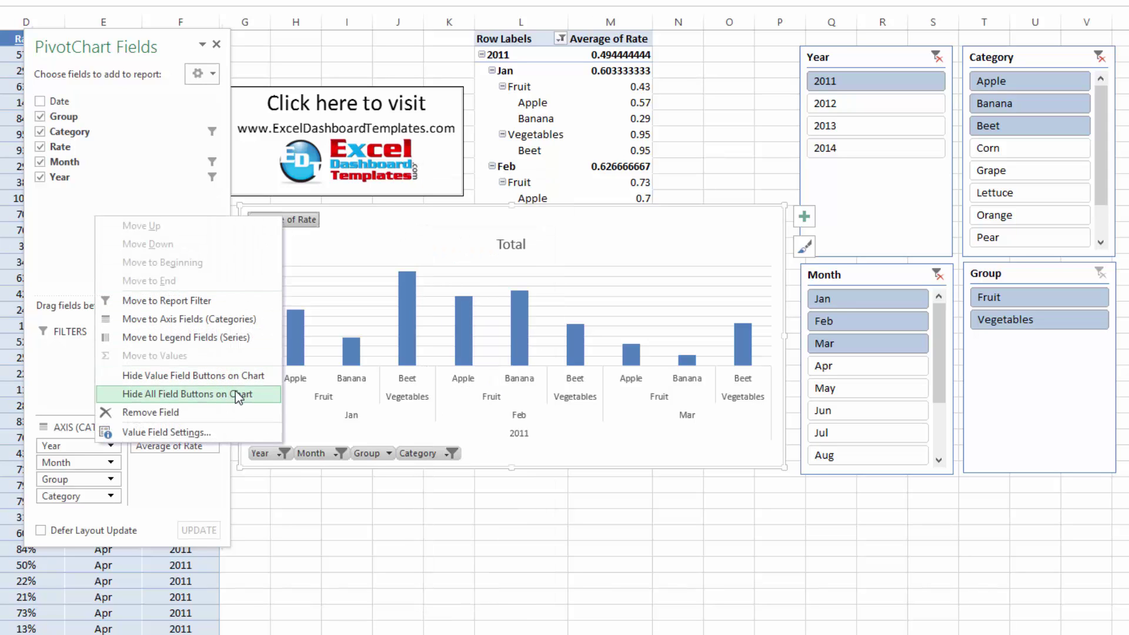
{"action": "left_click", "coordinate": [189, 394]}
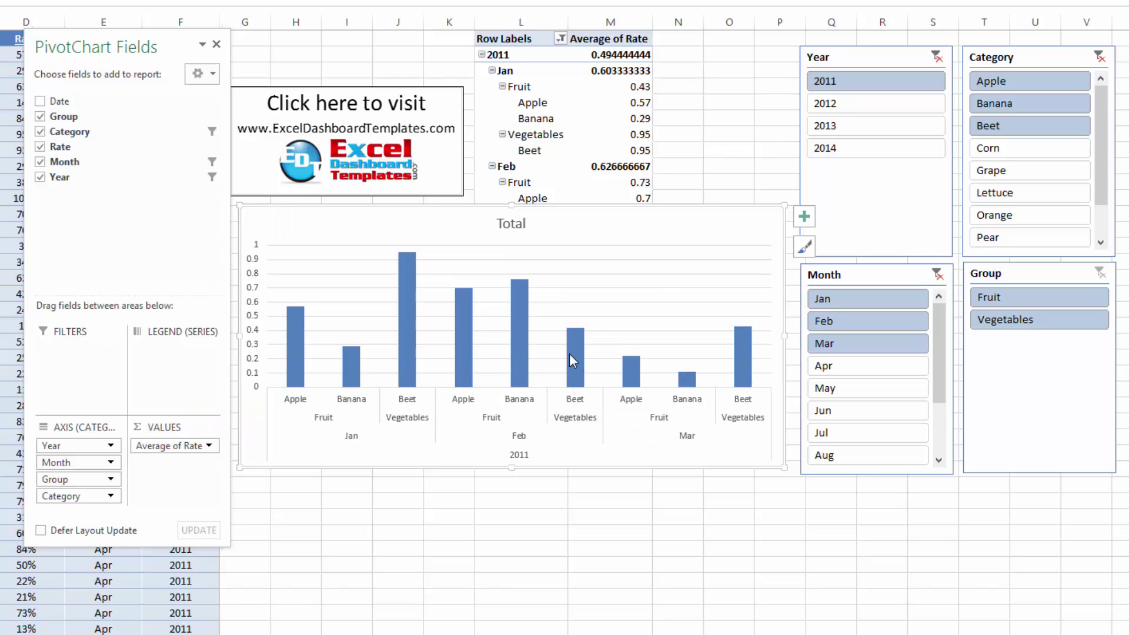
Cut the column series gap width from 219% to 48% in Format Data Series.
{"action": "right_click", "coordinate": [407, 277]}
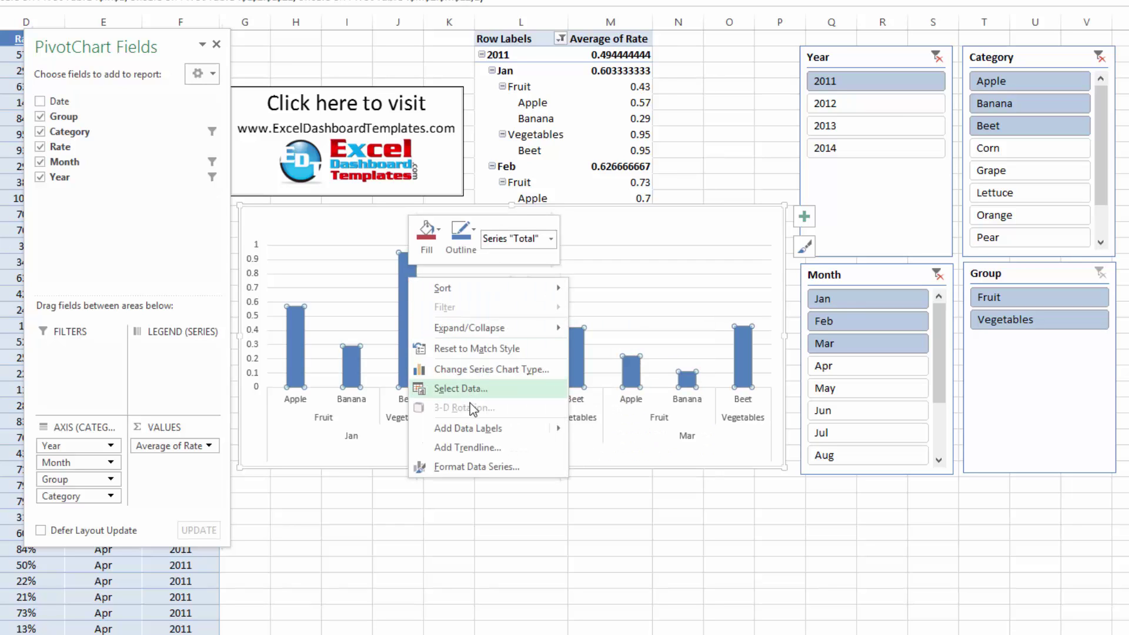
{"action": "left_click", "coordinate": [471, 466]}
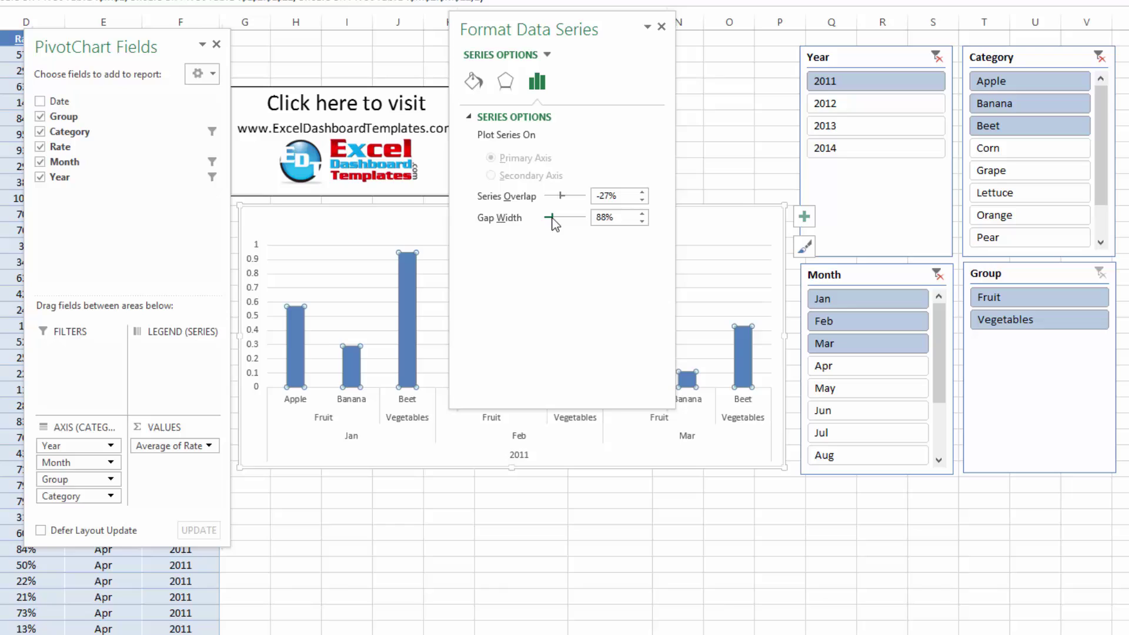
{"action": "left_click_drag", "start_coordinate": [551, 217], "coordinate": [548, 222]}
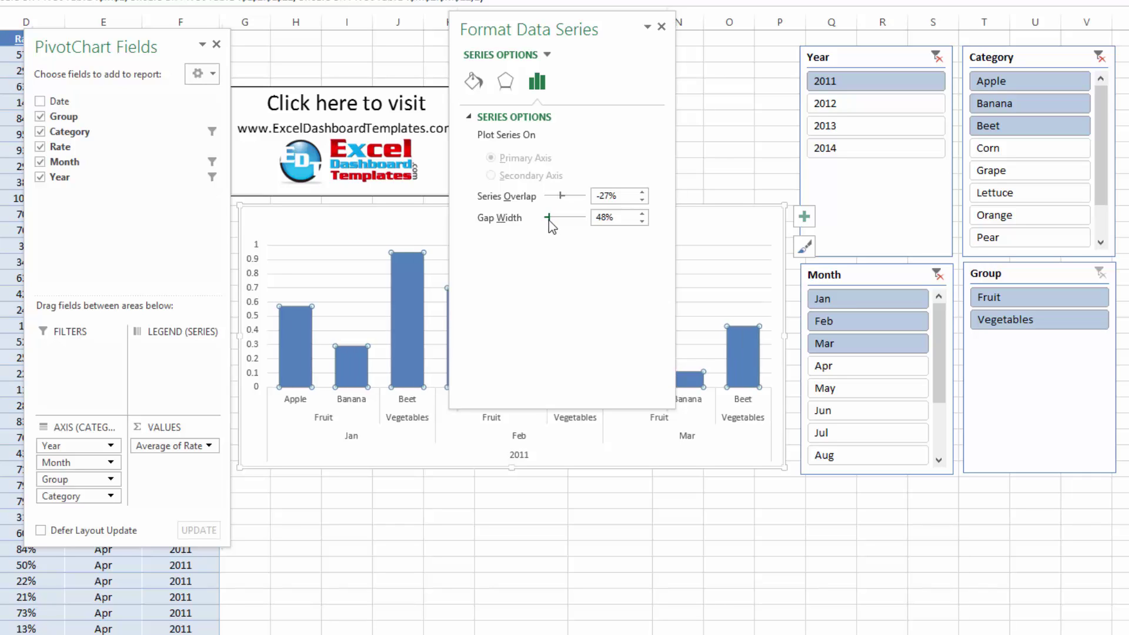
{"action": "left_click", "coordinate": [660, 27]}
{"action": "key", "text": "Escape"}
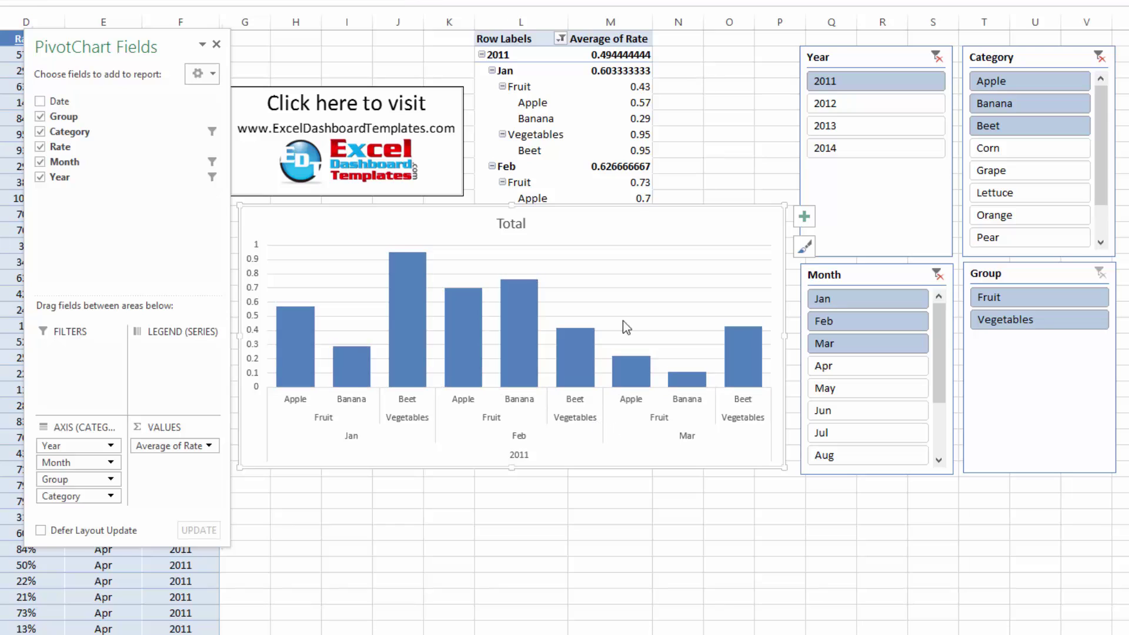
Lower the chart slightly and add 2012 to the Year slicer alongside 2011.
{"action": "left_click_drag", "start_coordinate": [638, 219], "coordinate": [640, 238]}
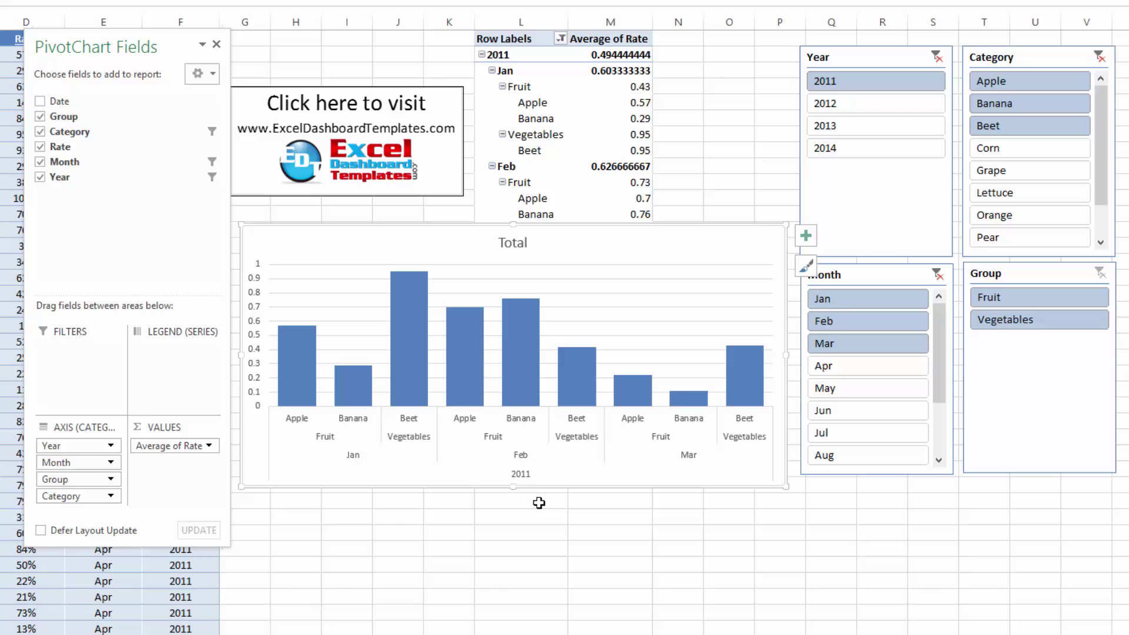
{"action": "left_click", "coordinate": [867, 110], "text": "ctrl"}
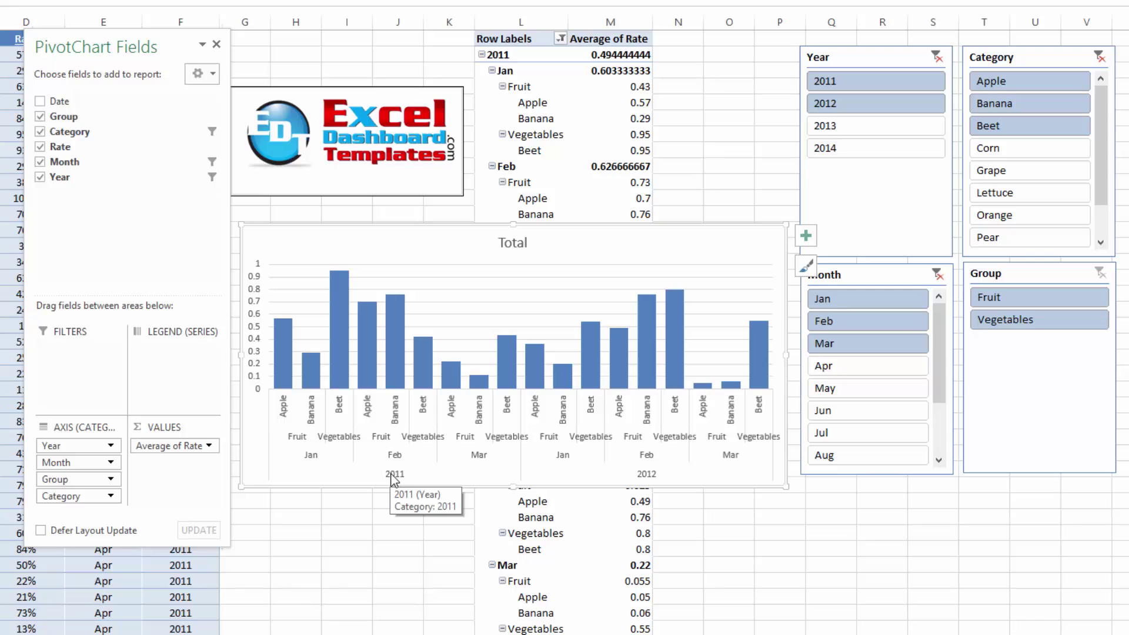
{"action": "left_click", "coordinate": [323, 457]}
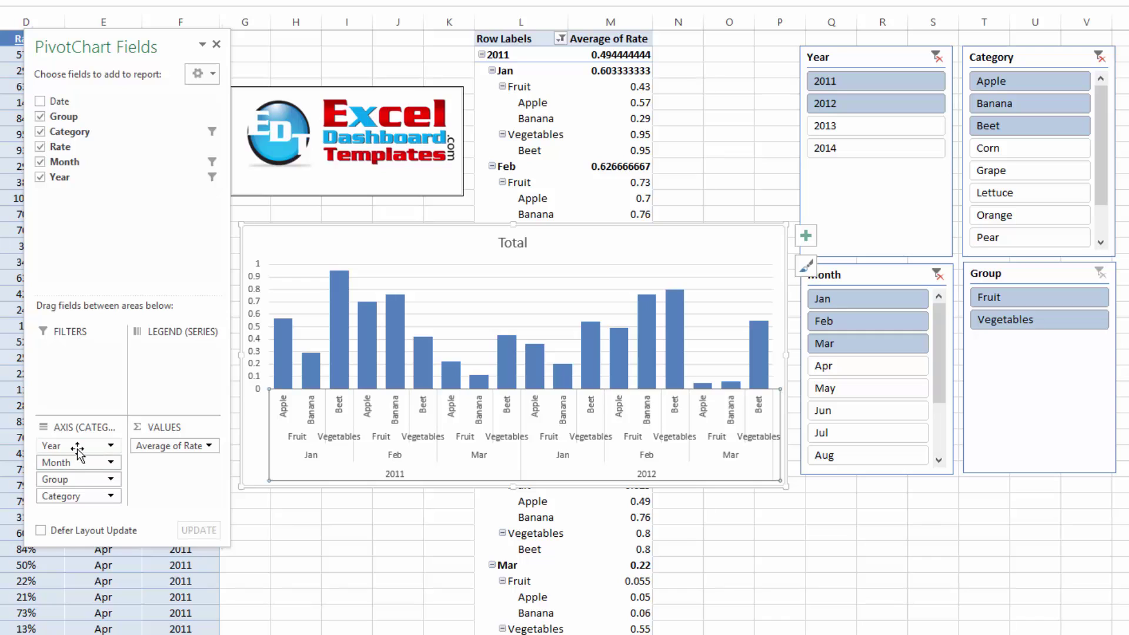
Move Year to Legend (Series) to pair 2011 and 2012 bars; briefly try Month there too.
{"action": "left_click_drag", "start_coordinate": [76, 445], "coordinate": [173, 375]}
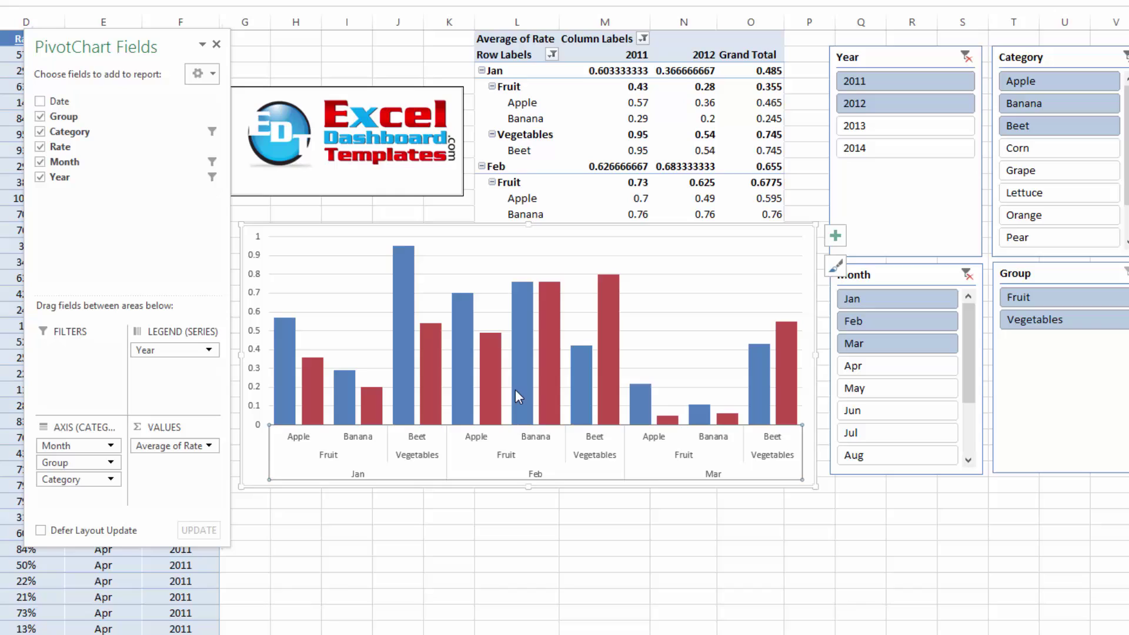
{"action": "left_click", "coordinate": [682, 242]}
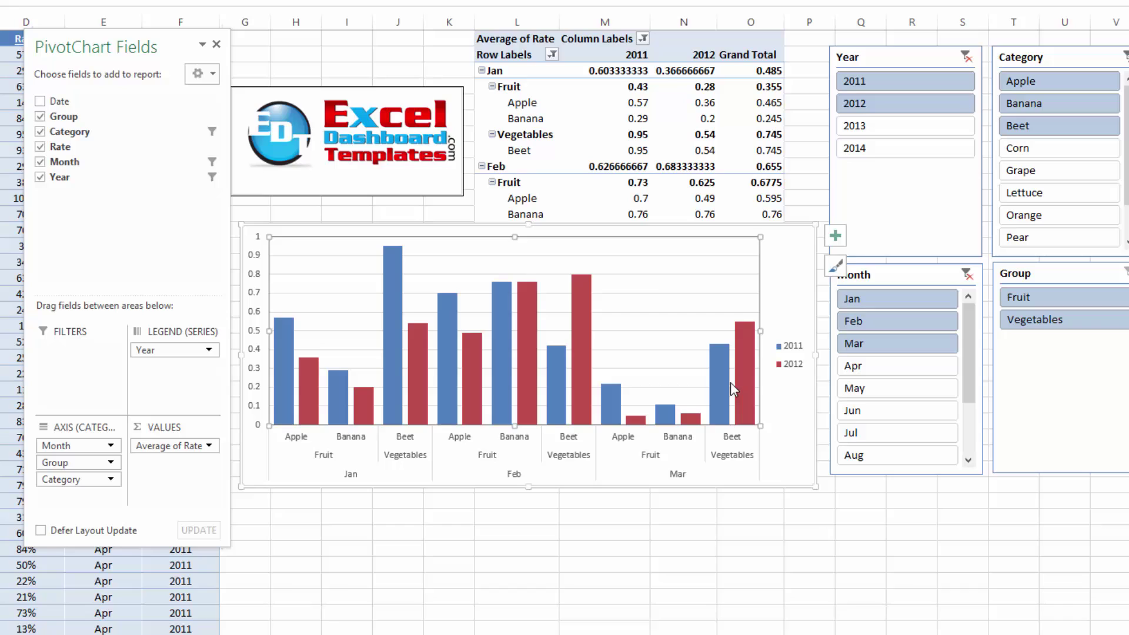
{"action": "left_click", "coordinate": [779, 391]}
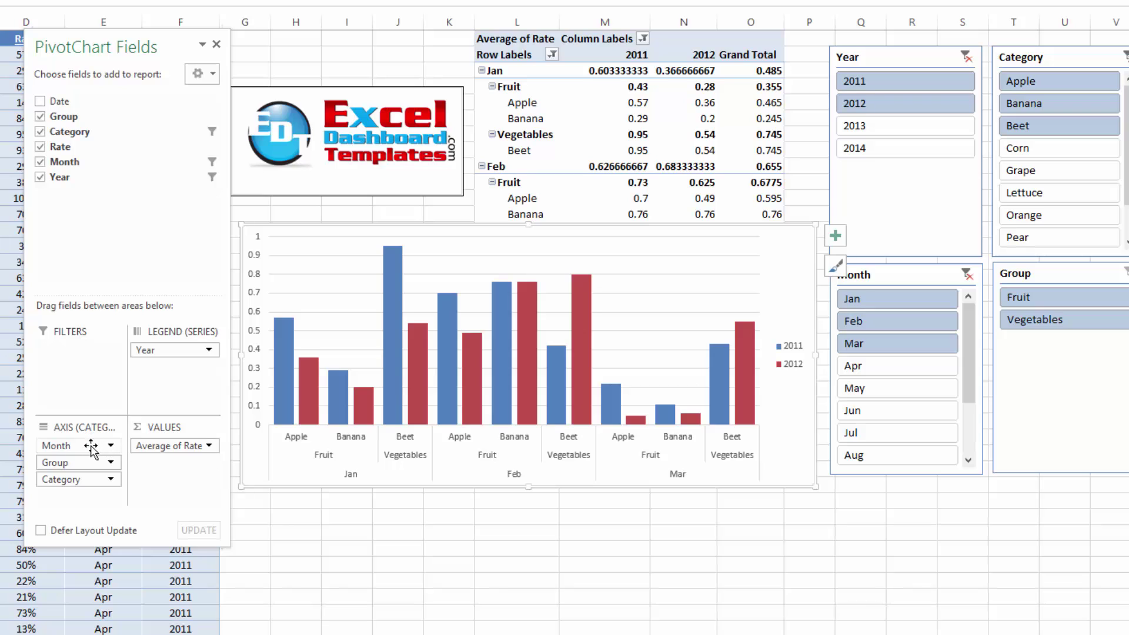
{"action": "left_click_drag", "start_coordinate": [91, 449], "coordinate": [162, 375]}
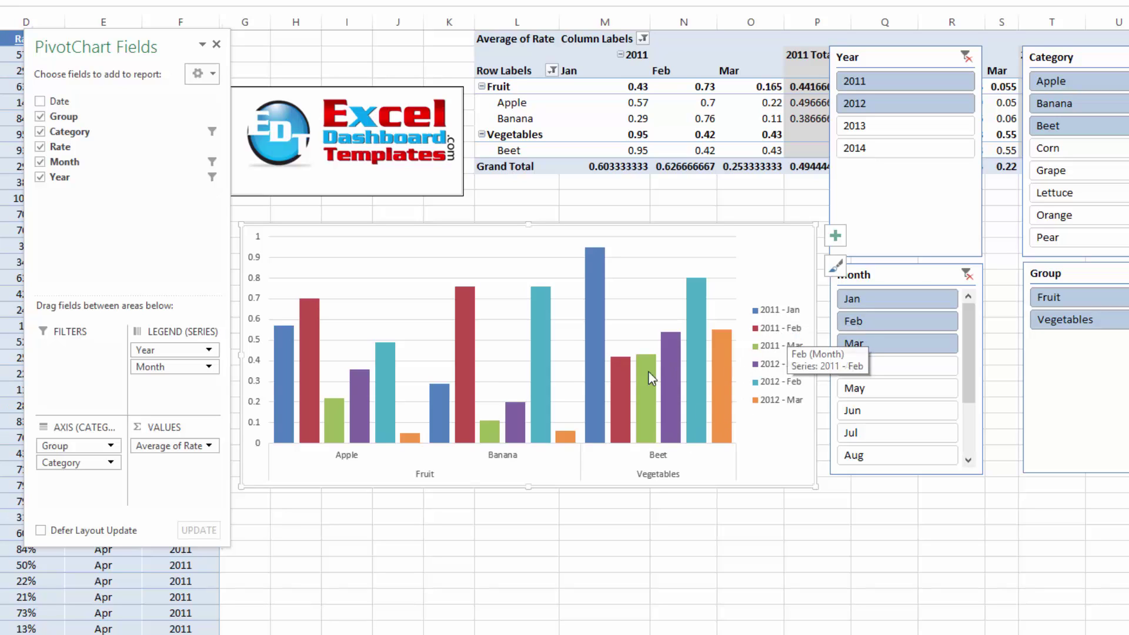
{"action": "left_click_drag", "start_coordinate": [147, 367], "coordinate": [74, 440]}
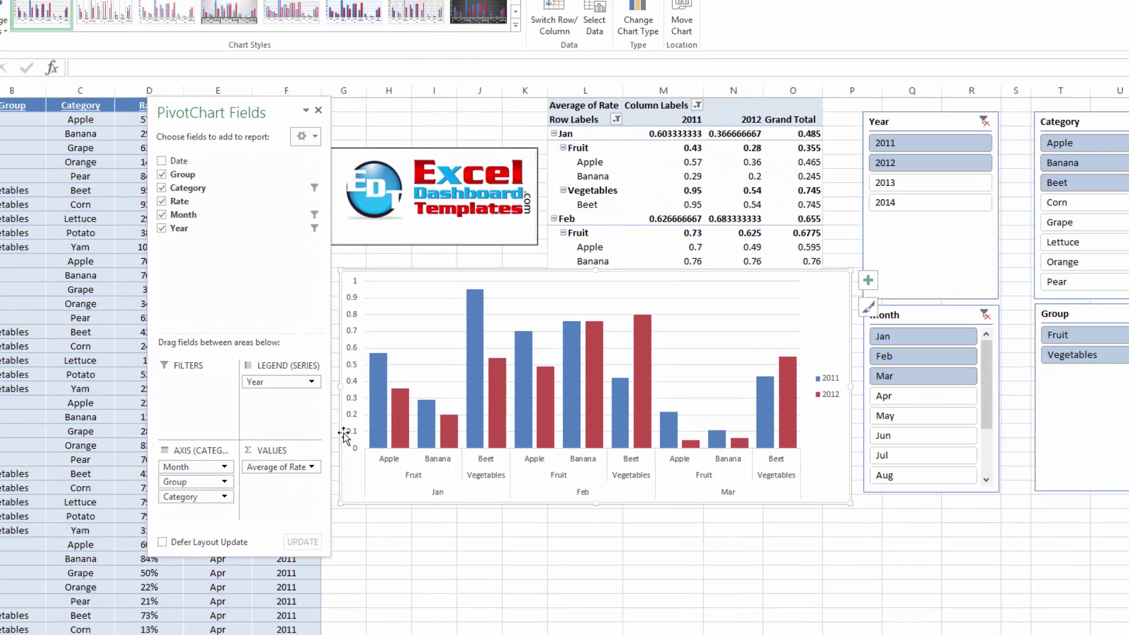
{"action": "left_click", "coordinate": [312, 467]}
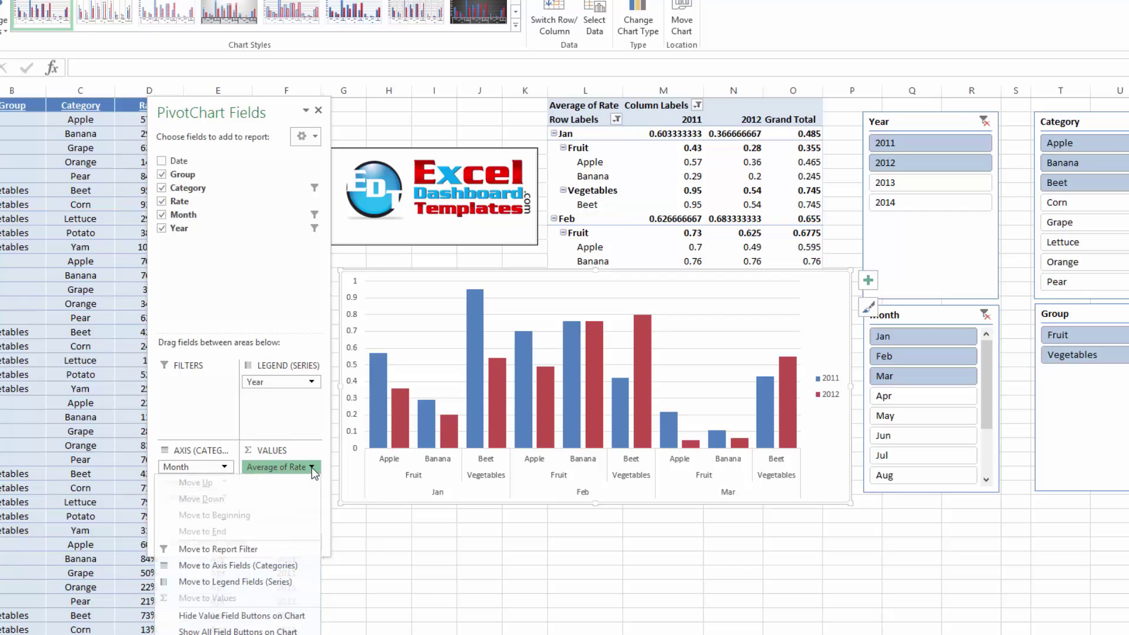
{"action": "key", "text": "n"}
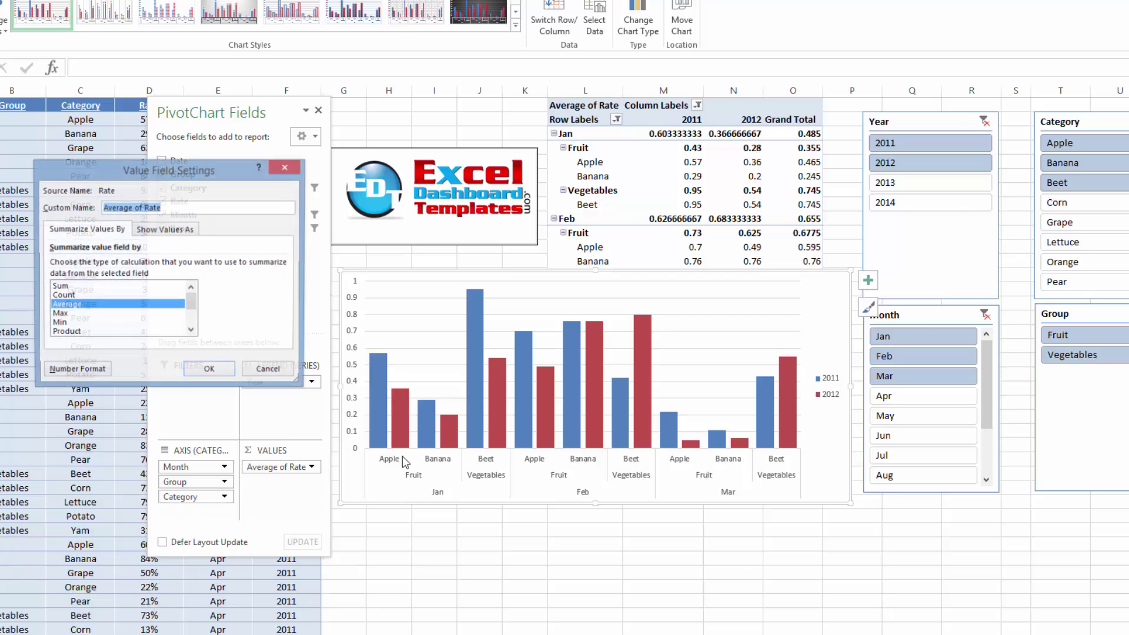
{"action": "left_click", "coordinate": [100, 295]}
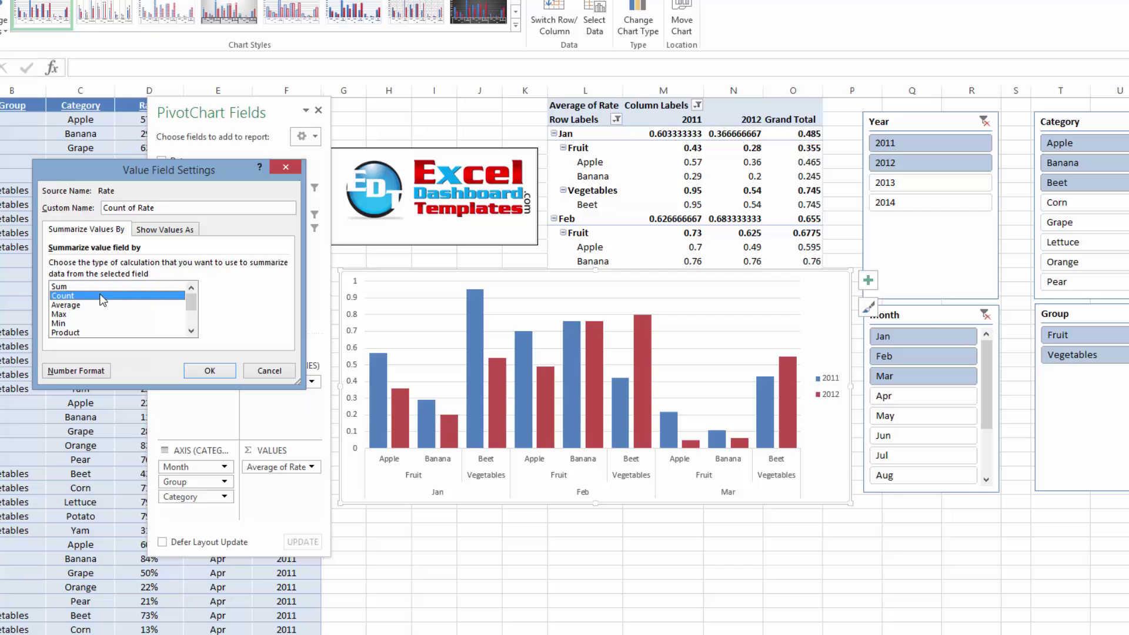
{"action": "left_click", "coordinate": [210, 370]}
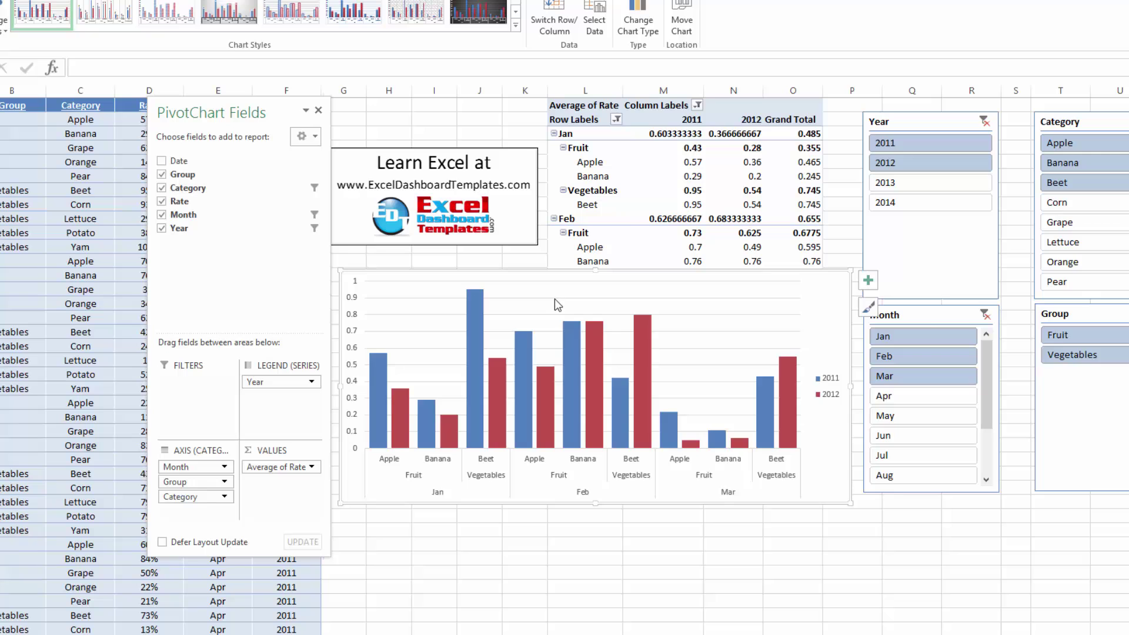
Drag the PivotChart slightly lower beneath the pivot table and close the field list.
{"action": "left_click", "coordinate": [962, 563]}
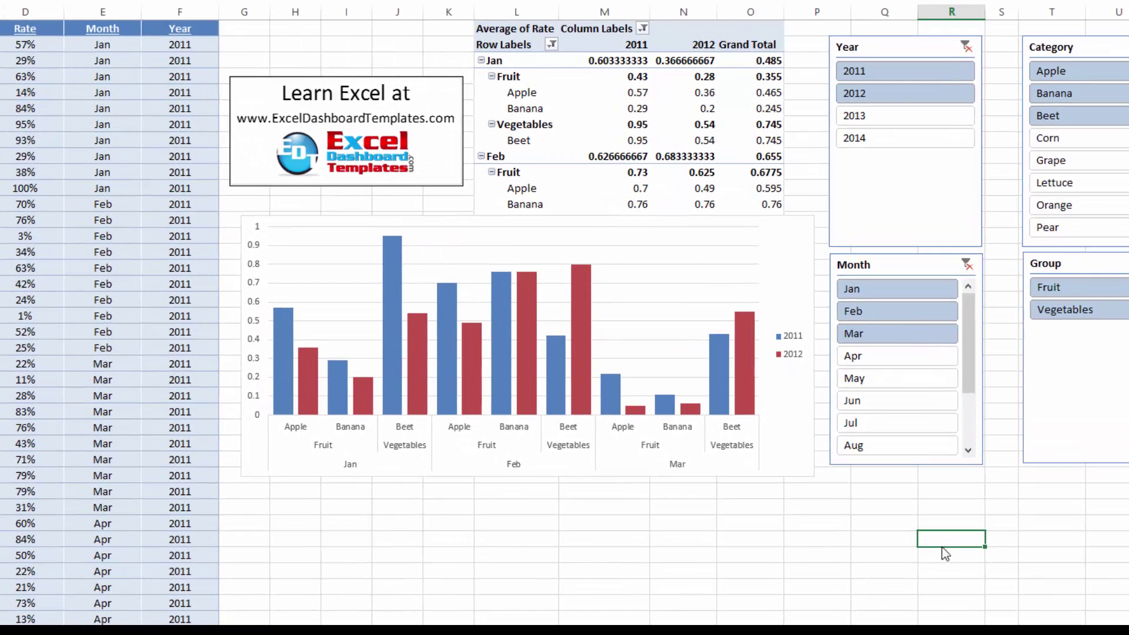
{"action": "key", "text": "Down"}
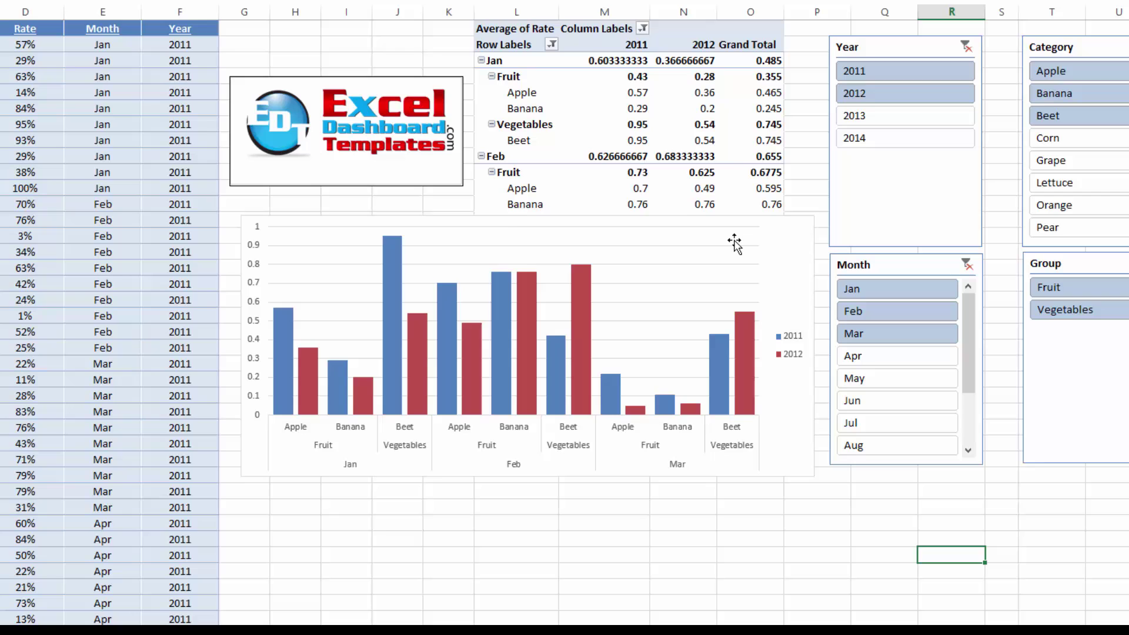
{"action": "left_click", "coordinate": [781, 230]}
{"action": "left_click_drag", "start_coordinate": [784, 229], "coordinate": [788, 281]}
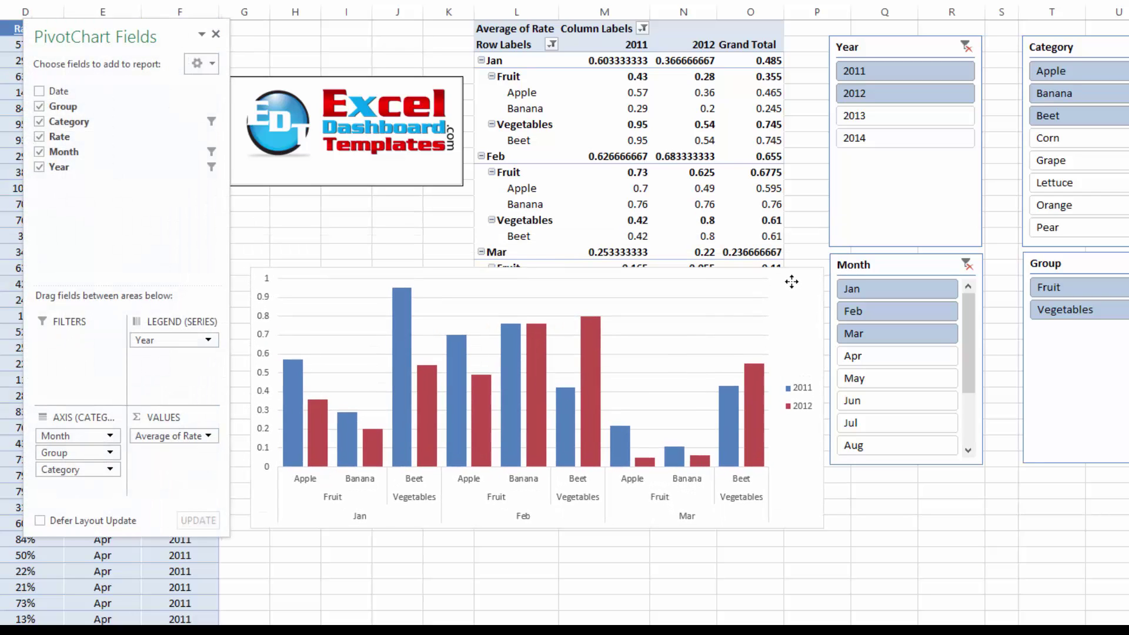
{"action": "left_click", "coordinate": [870, 493]}
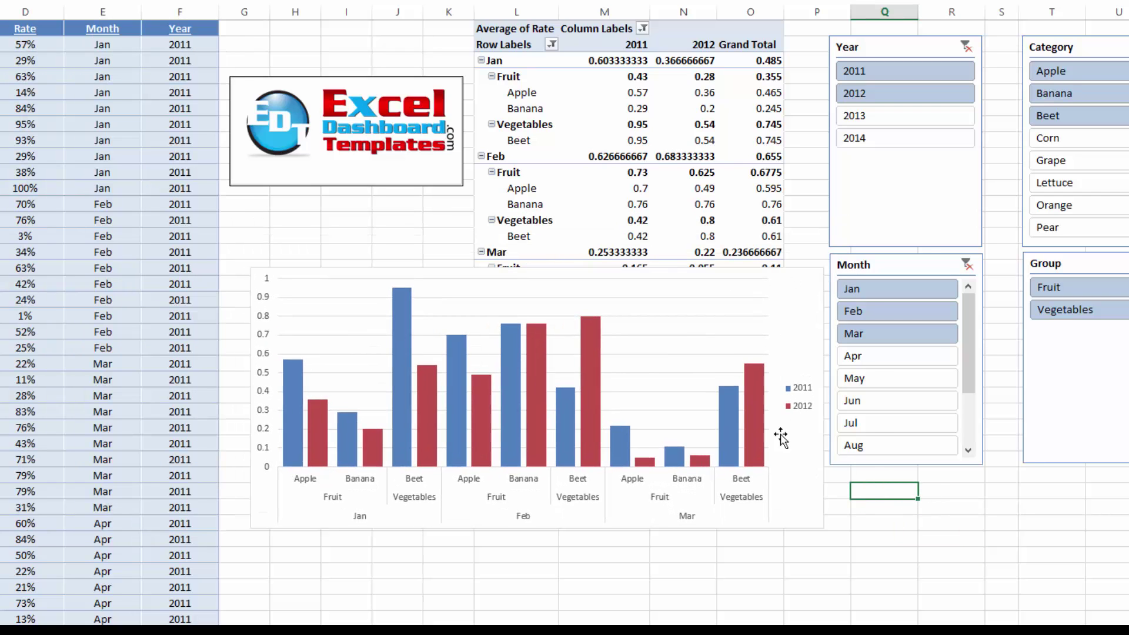